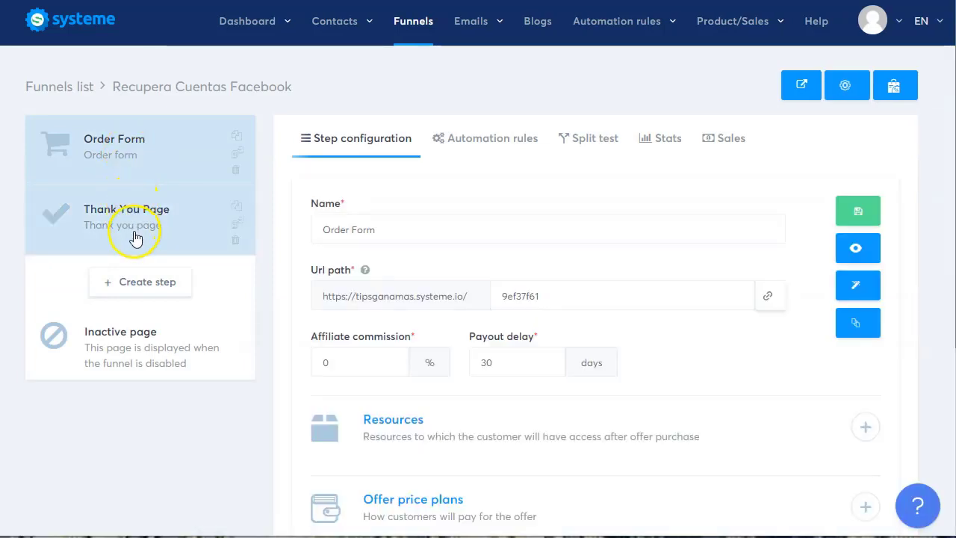
pyautogui.click(142, 291)
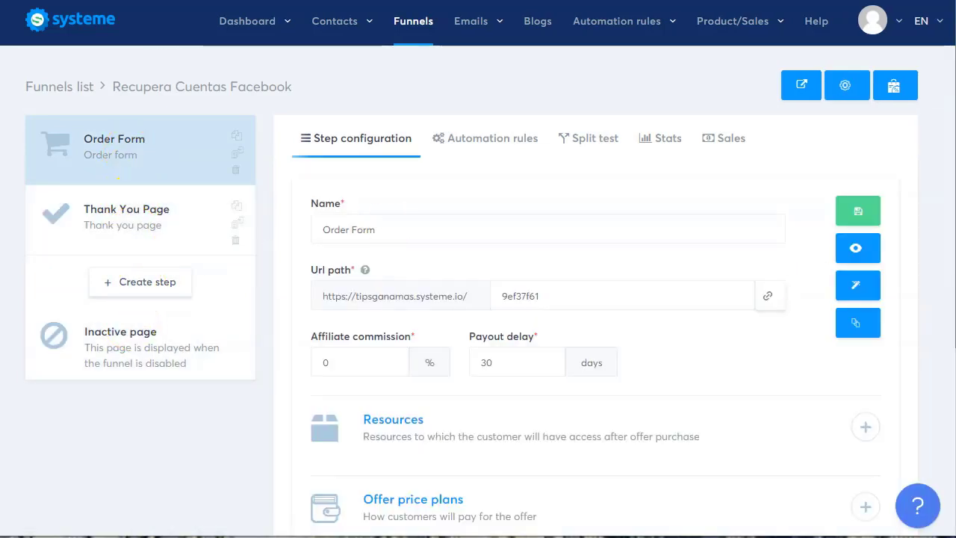
pyautogui.click(856, 249)
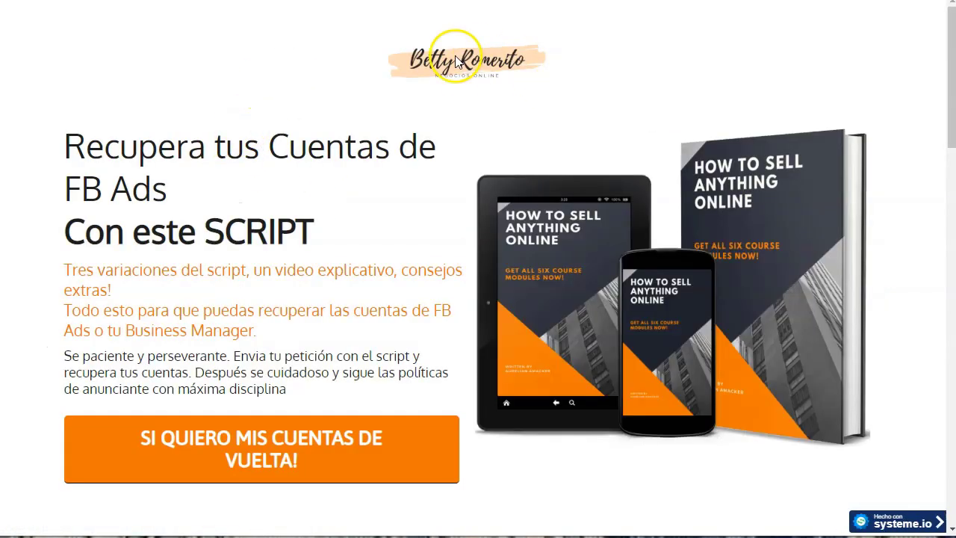
pyautogui.scroll(-3, 260, 255)
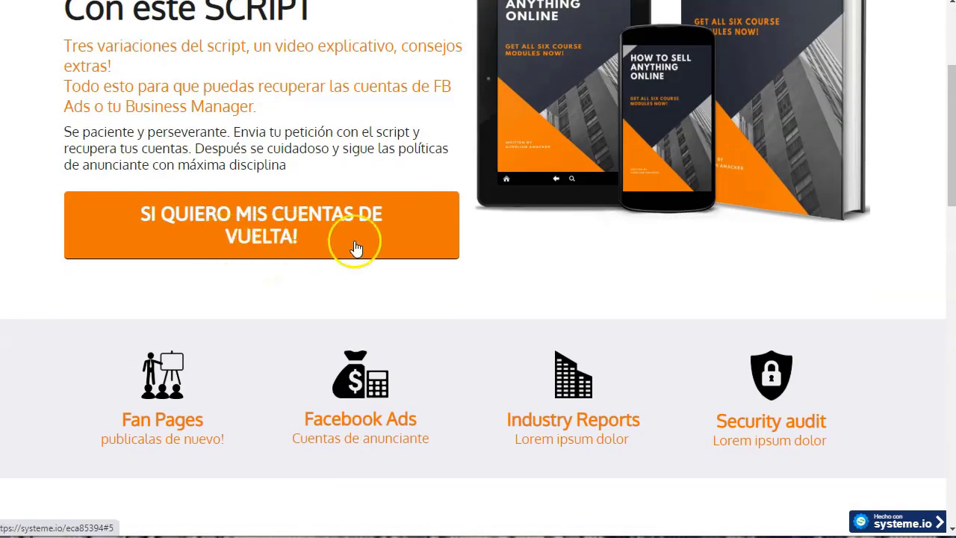
pyautogui.scroll(-5, 344, 258)
pyautogui.scroll(-2, 420, 265)
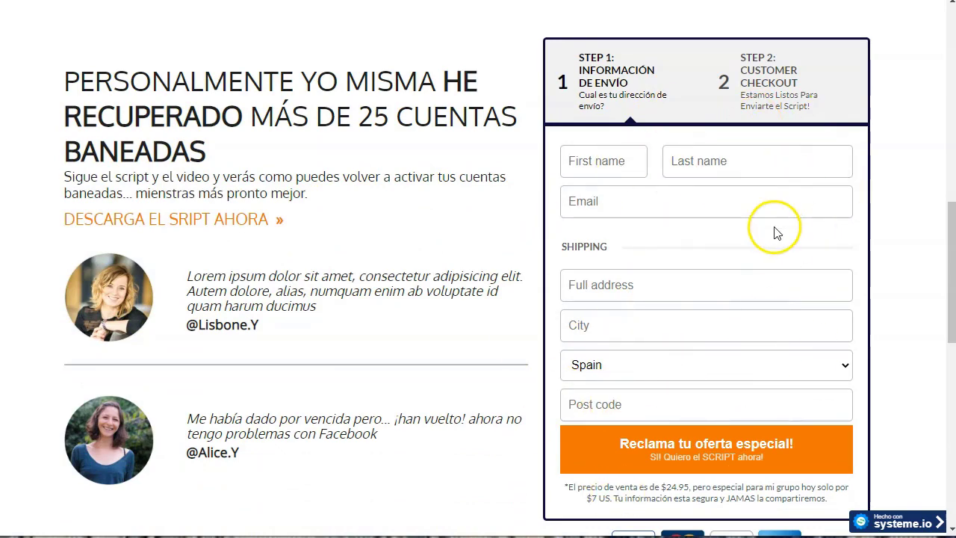
pyautogui.scroll(-2, 774, 231)
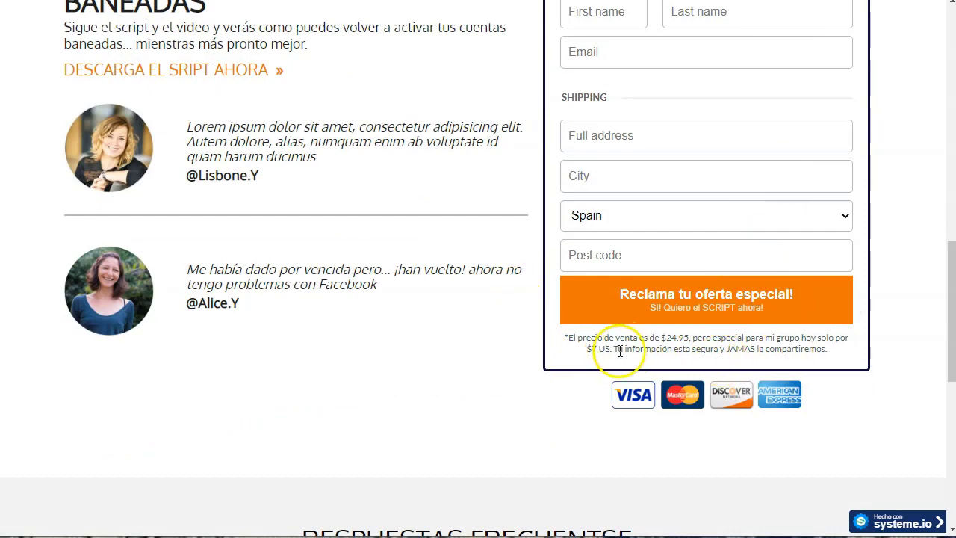
pyautogui.moveTo(586, 349); pyautogui.dragTo(645, 361)
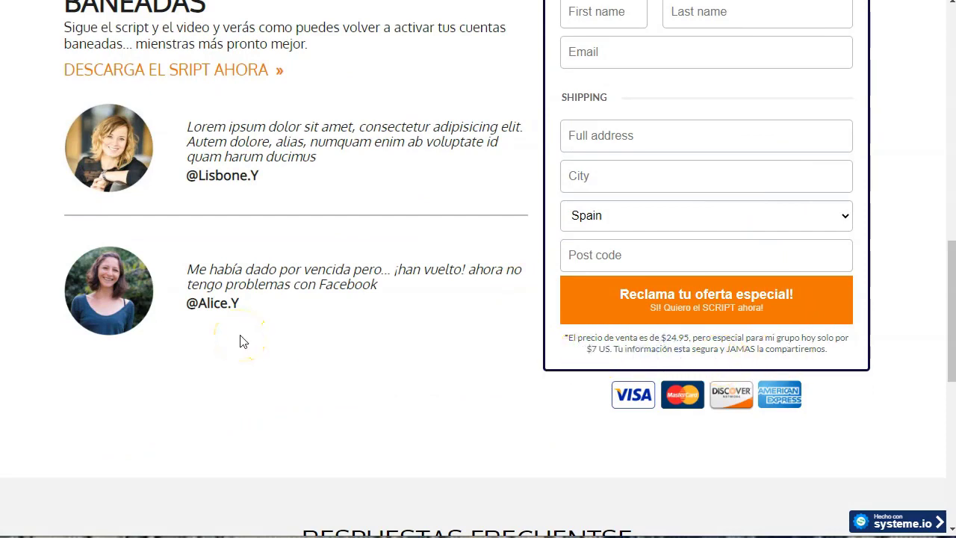
pyautogui.scroll(12, 240, 342)
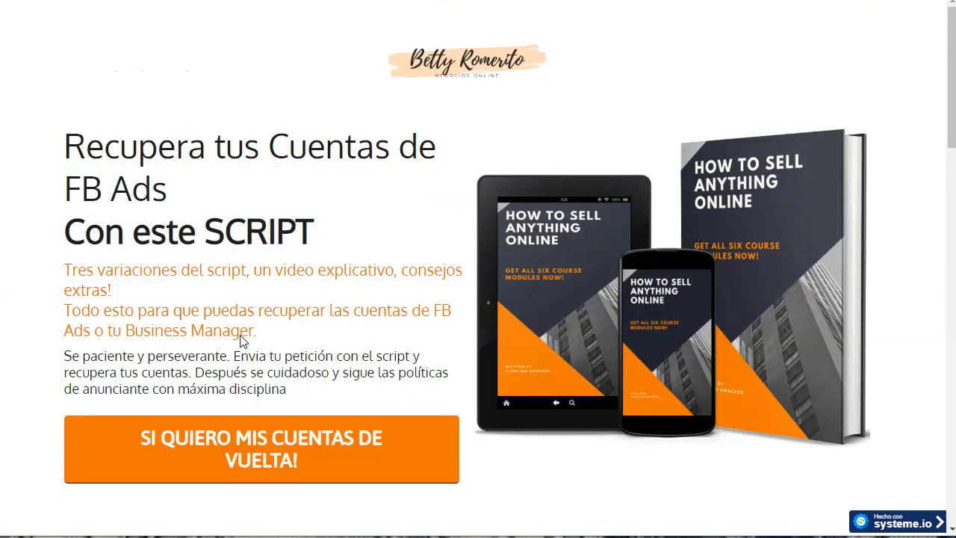
pyautogui.scroll(-15, 218, 271)
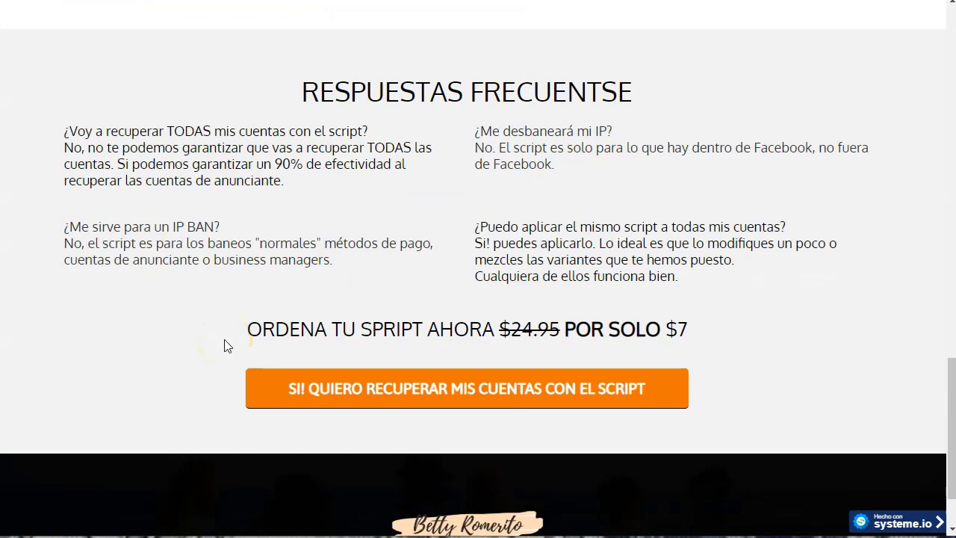
pyautogui.scroll(-1, 234, 339)
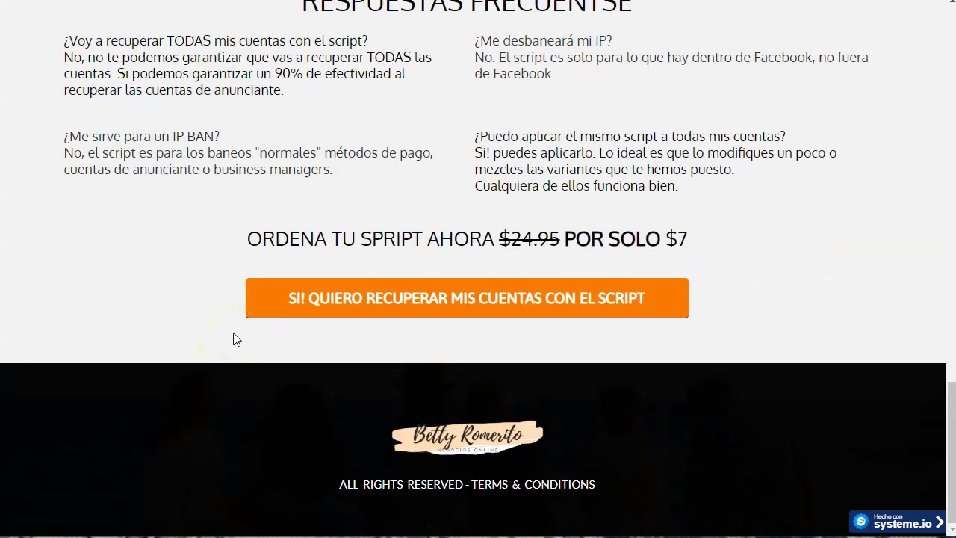
pyautogui.scroll(16, 234, 339)
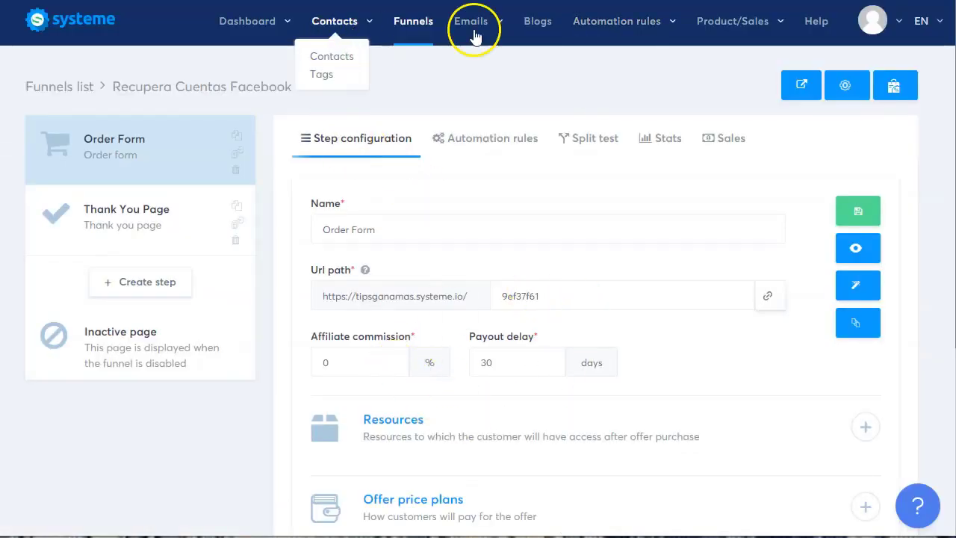
# - Return to the systeme.io funnels list from the top Funnels menu
pyautogui.click(414, 24)
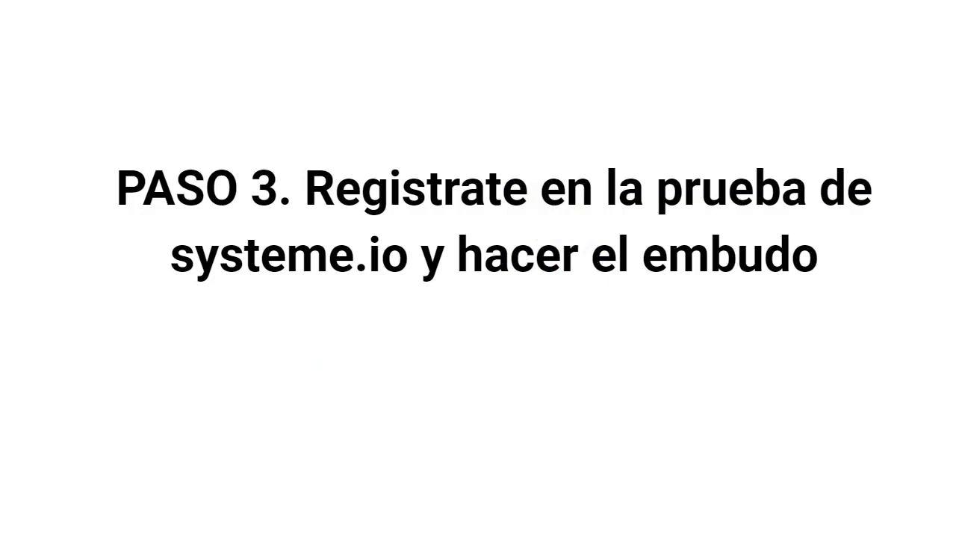
# - Open the Affiliate Marketing Funnel and scroll through its Content Page settings
pyautogui.moveTo(120, 537)
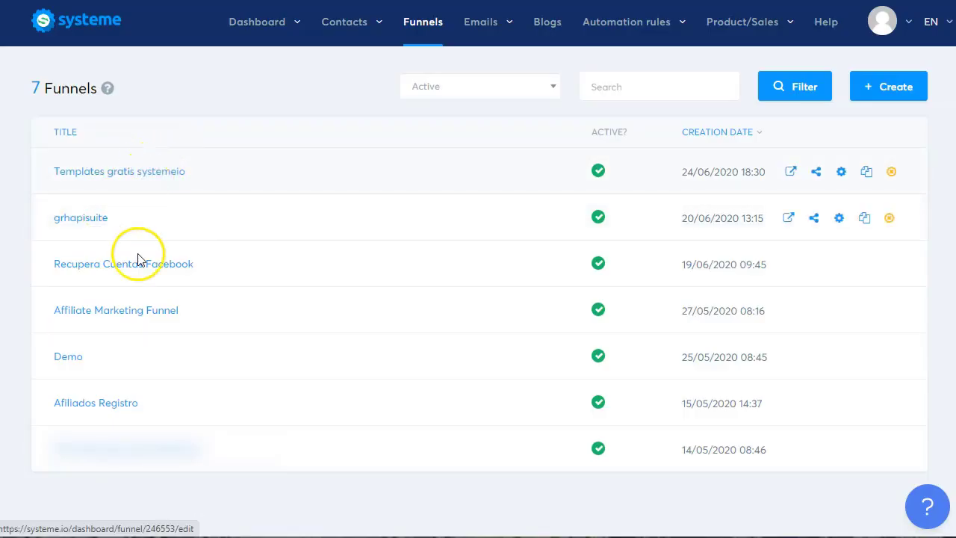
pyautogui.click(122, 315)
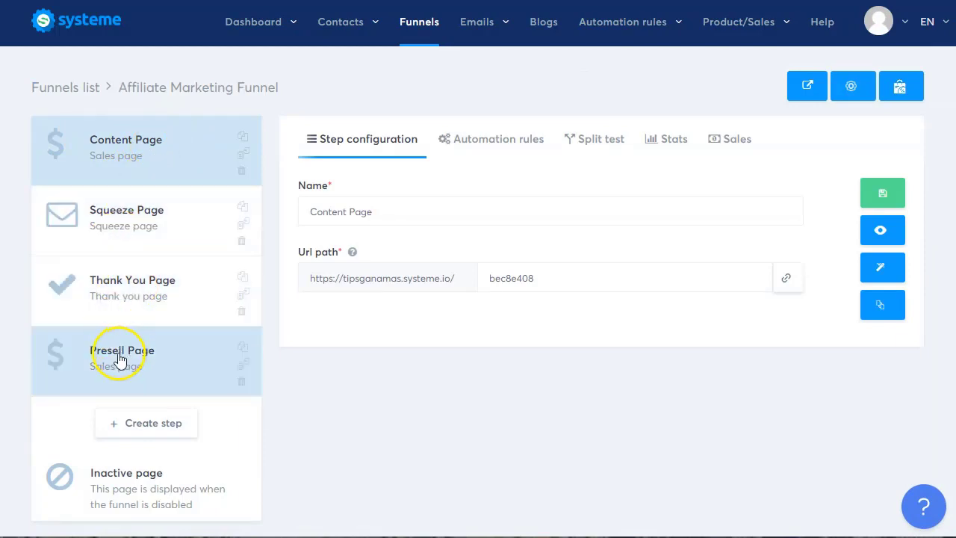
pyautogui.scroll(-1, 119, 361)
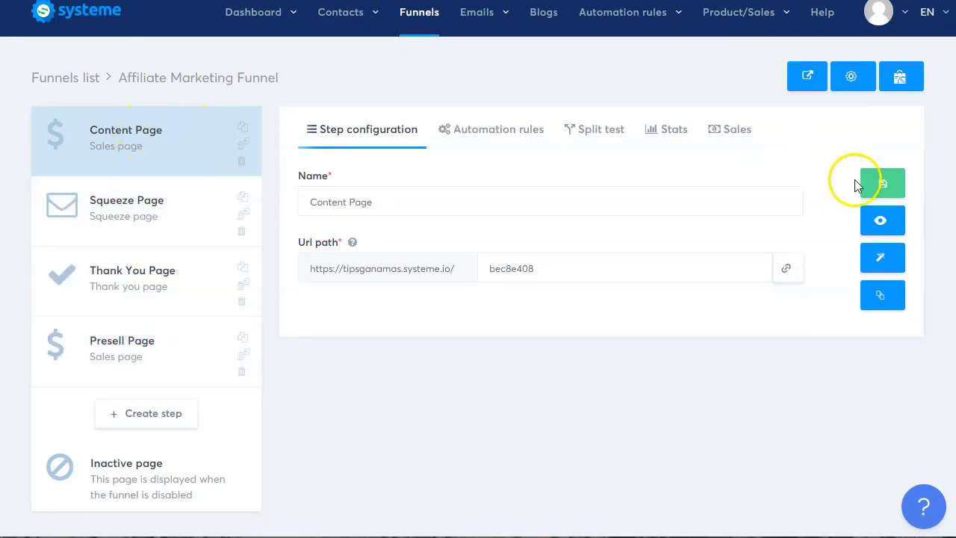
# - Preview the Content Page live and scroll through it
pyautogui.click(877, 221)
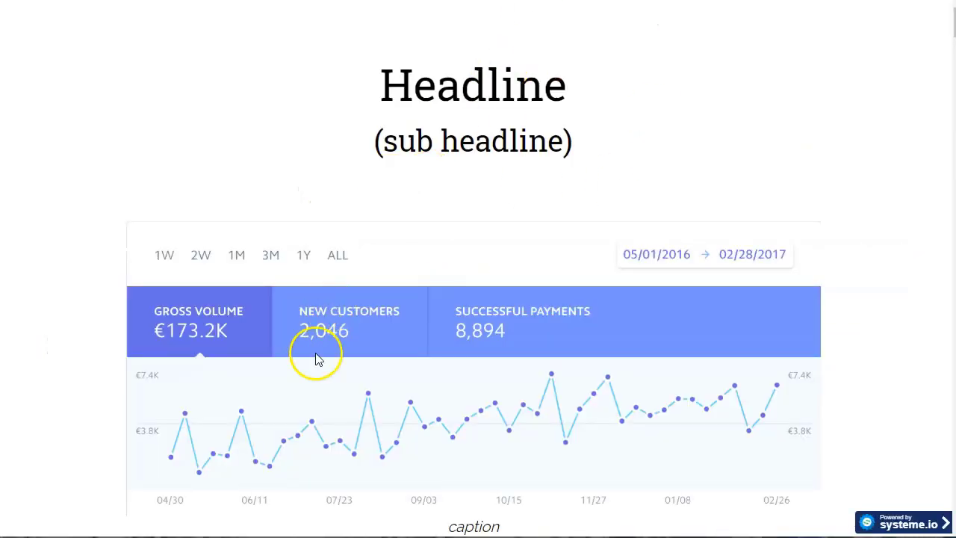
pyautogui.scroll(-8, 316, 352)
pyautogui.scroll(-10, 316, 366)
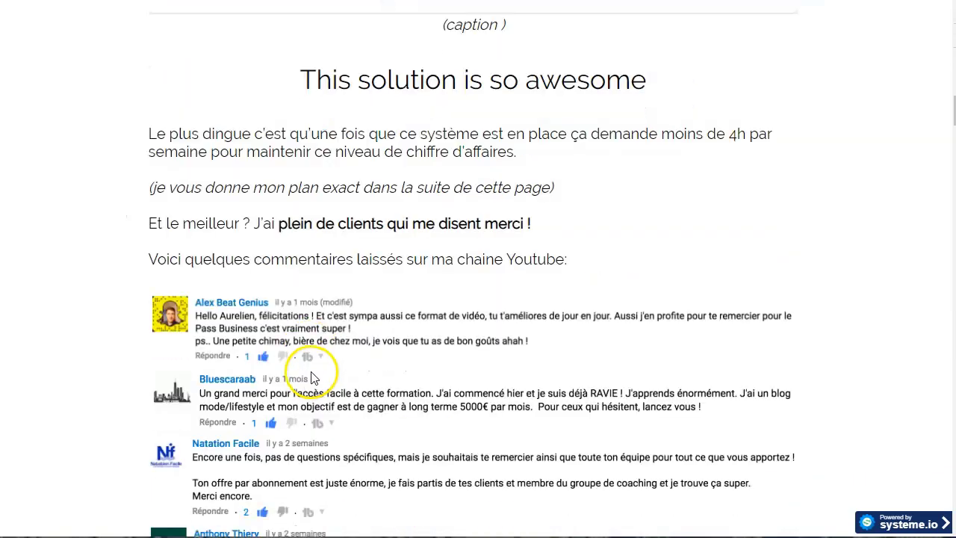
pyautogui.scroll(-15, 317, 361)
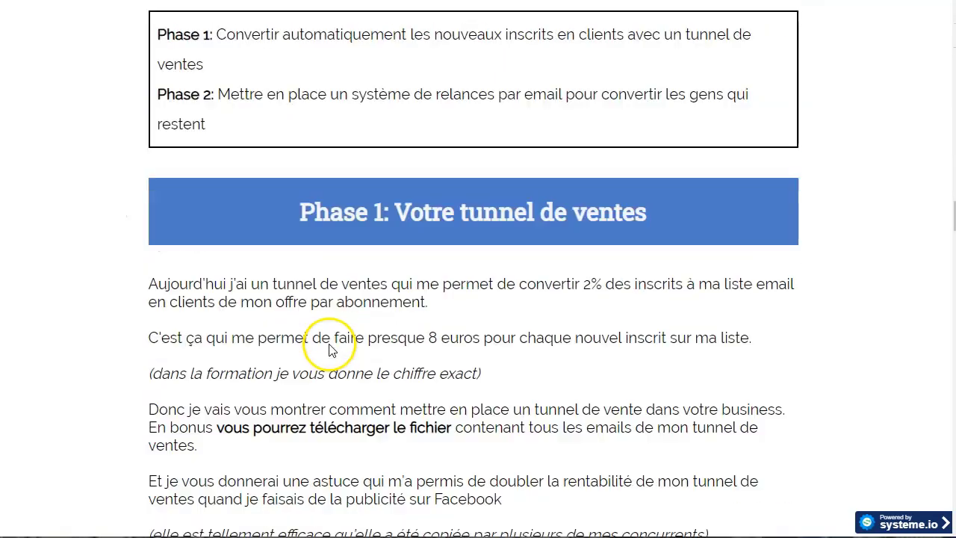
pyautogui.scroll(-15, 329, 351)
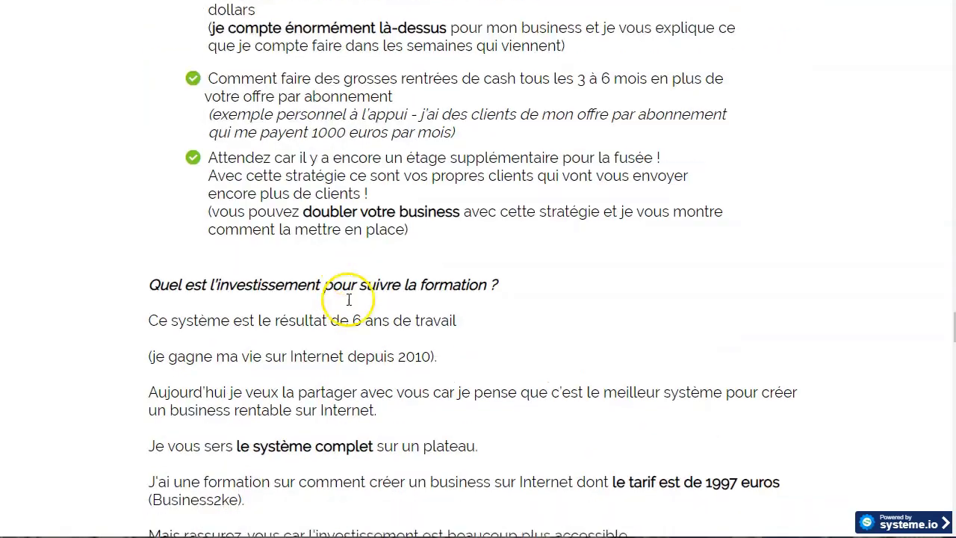
pyautogui.scroll(-15, 340, 299)
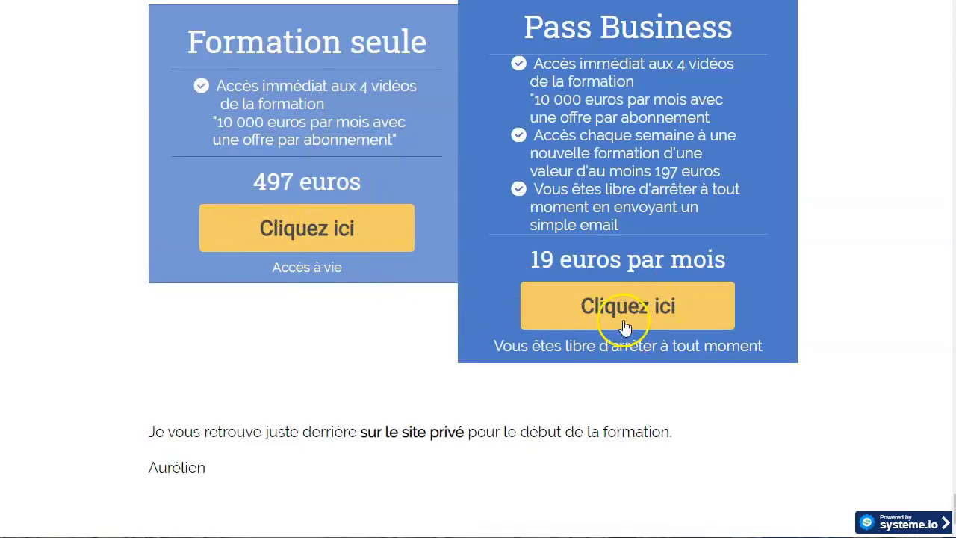
pyautogui.scroll(20, 592, 260)
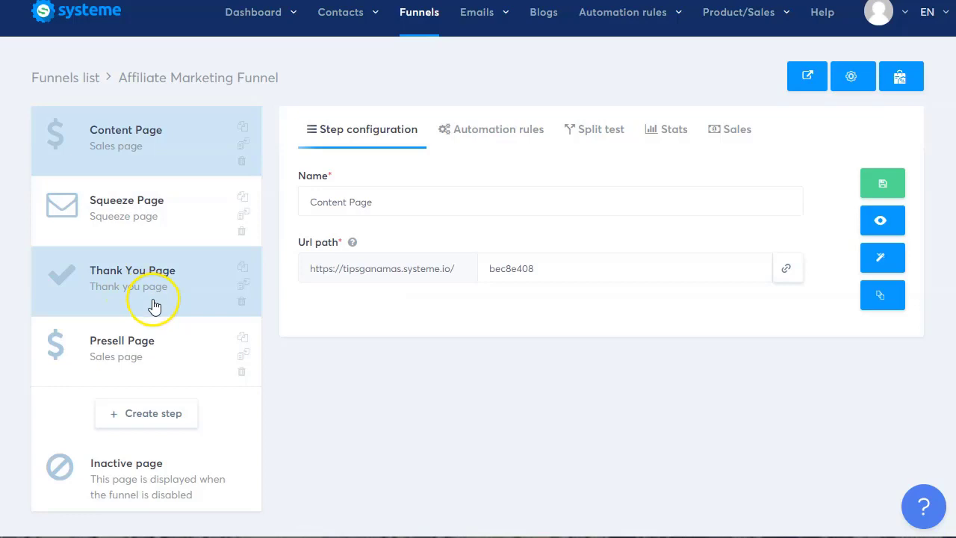
# - Select the Squeeze Page step and preview its free-report opt-in page
pyautogui.click(192, 205)
pyautogui.click(880, 221)
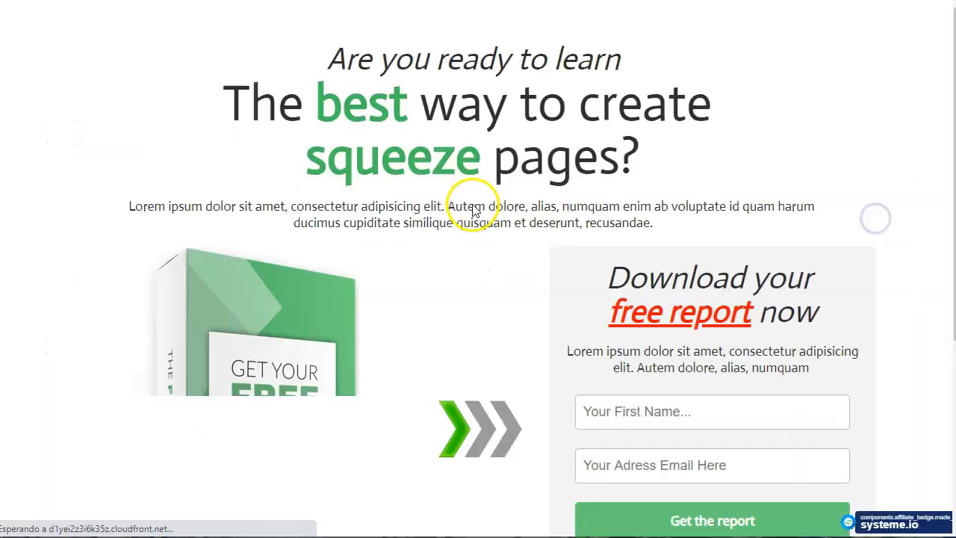
pyautogui.scroll(-3, 431, 229)
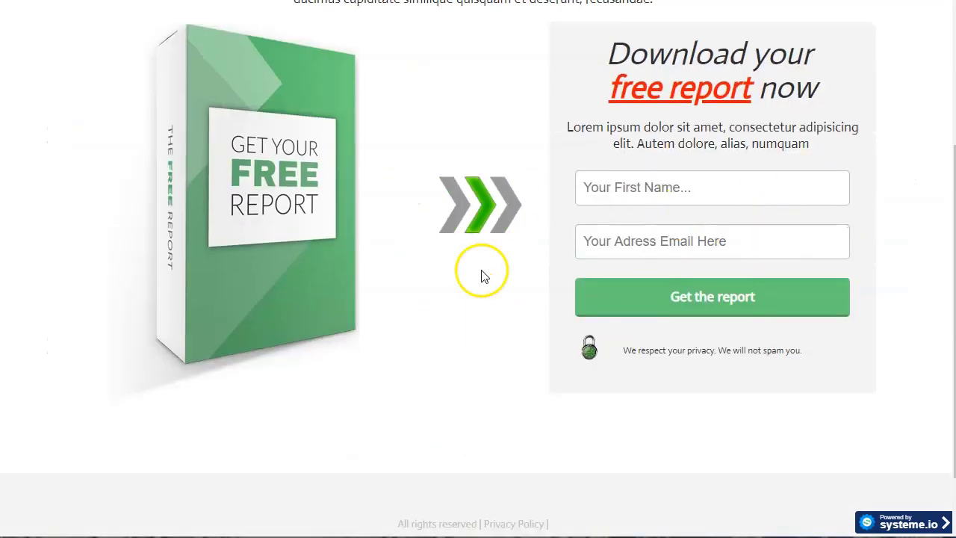
pyautogui.scroll(3, 482, 277)
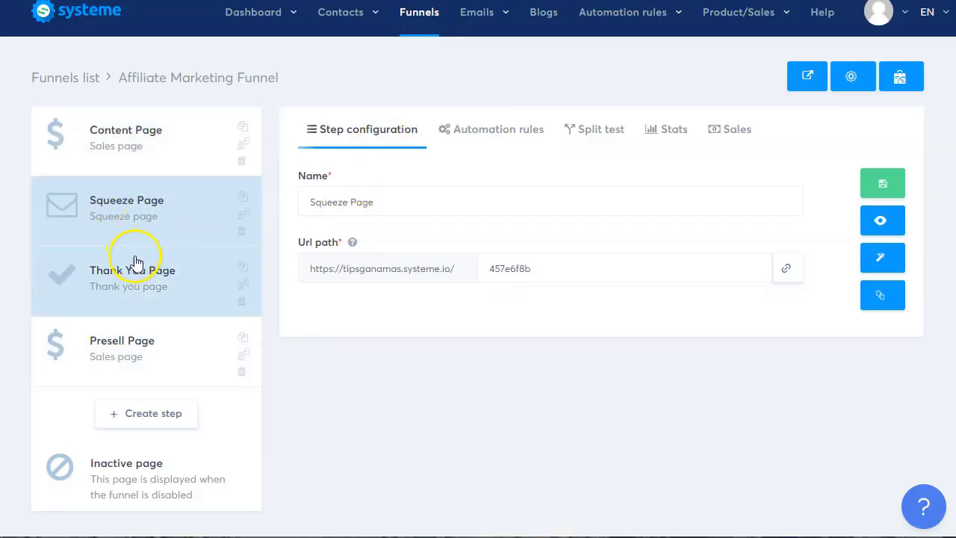
# - Add a new Order form step named 'pago' to the funnel
pyautogui.click(166, 158)
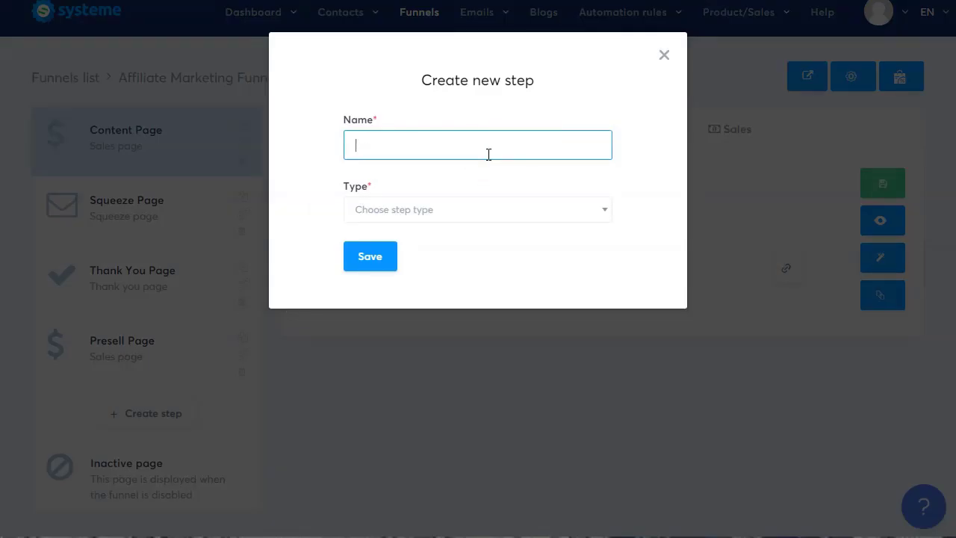
pyautogui.write('pago')
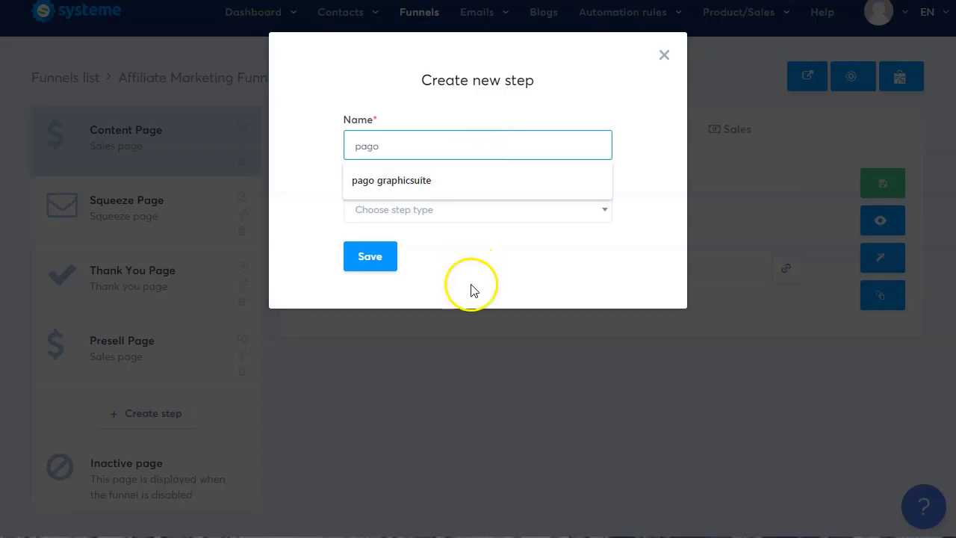
pyautogui.click(465, 267)
pyautogui.click(433, 209)
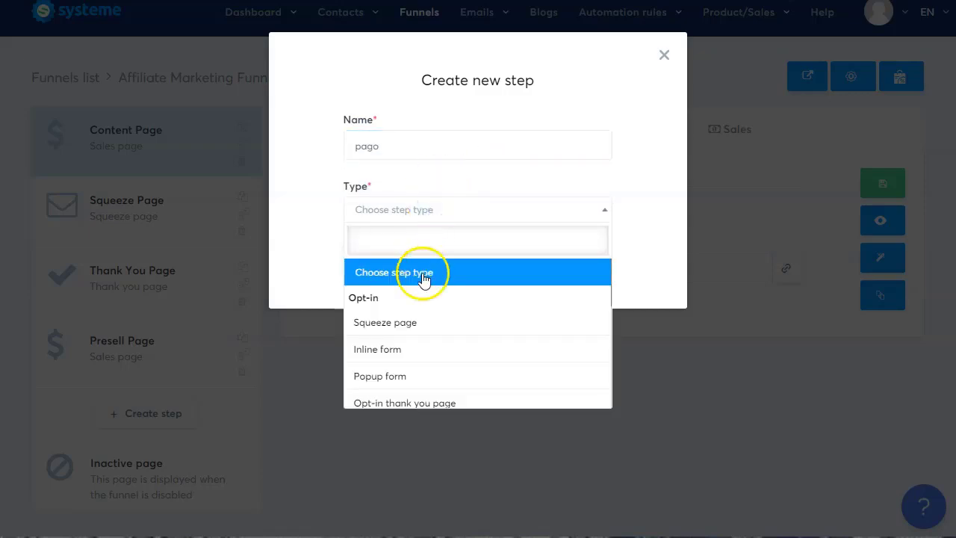
pyautogui.scroll(-2, 403, 370)
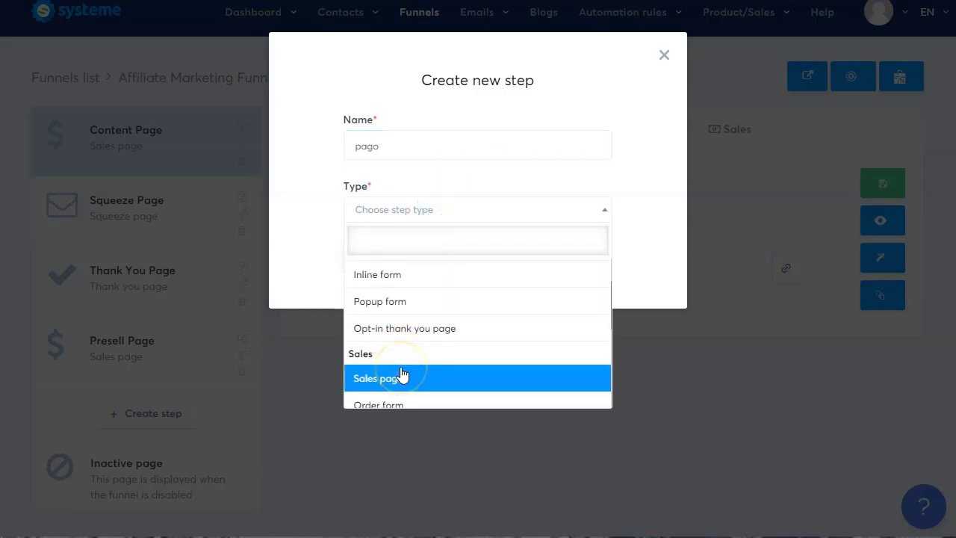
pyautogui.scroll(-4, 402, 374)
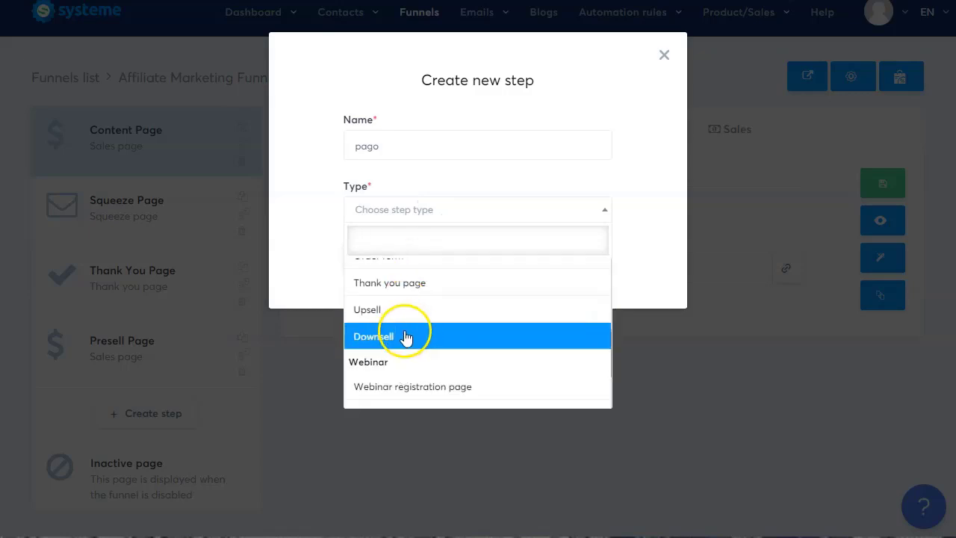
pyautogui.scroll(2, 405, 335)
pyautogui.click(407, 327)
pyautogui.click(374, 253)
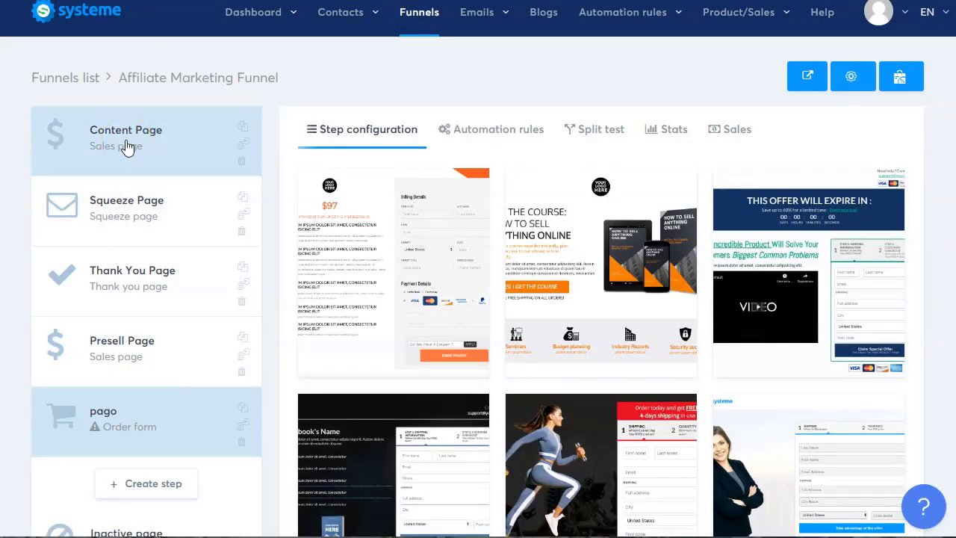
# - Move pago to second place and Thank You Page to third, then apply the first order-form template
pyautogui.moveTo(142, 430); pyautogui.dragTo(157, 215)
pyautogui.moveTo(154, 337); pyautogui.dragTo(149, 263)
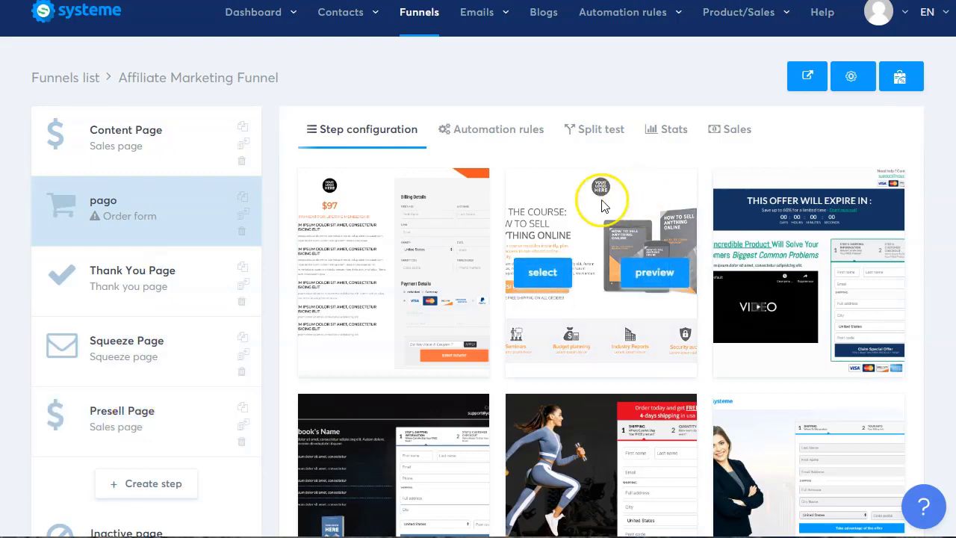
pyautogui.moveTo(331, 273)
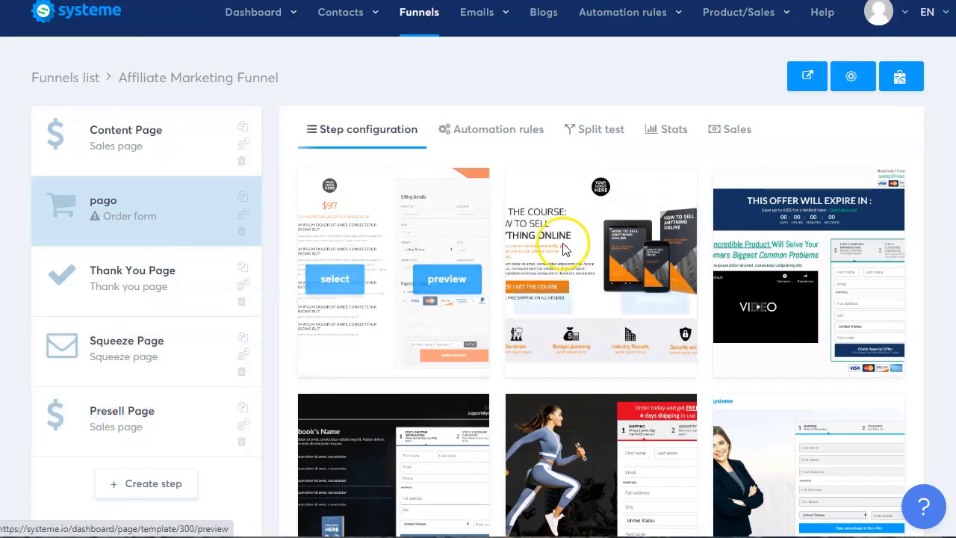
pyautogui.click(343, 275)
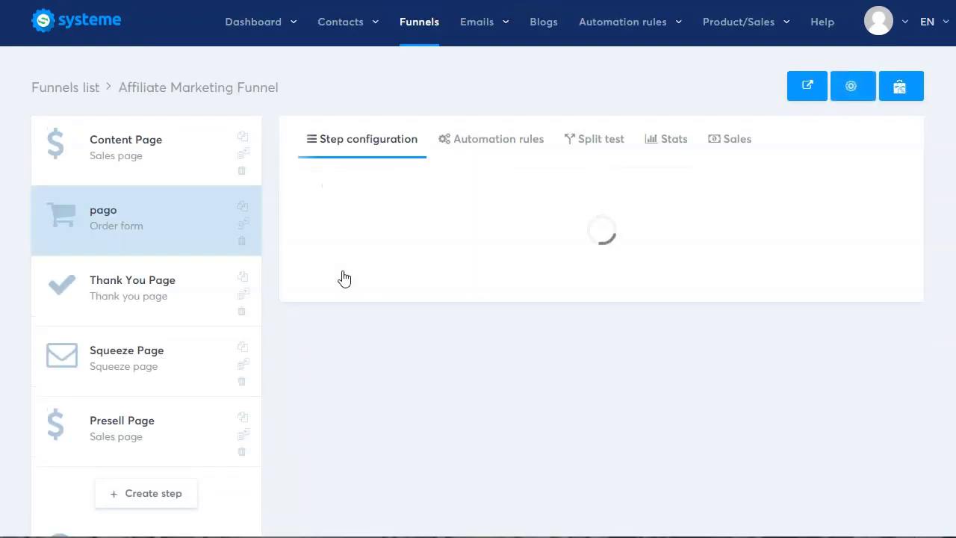
# - Add a One shot price plan to the pago offer, choosing to create a new plan
pyautogui.scroll(-2, 572, 299)
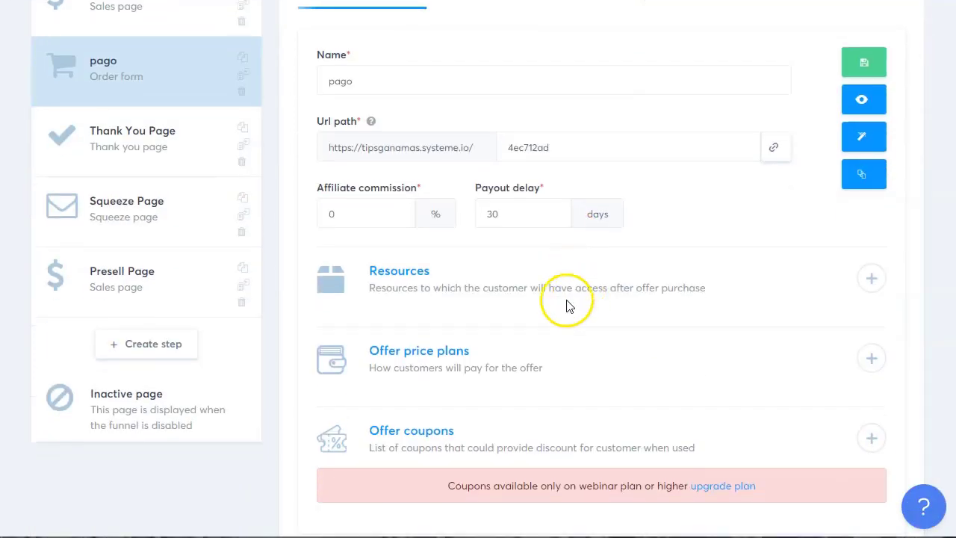
pyautogui.click(870, 357)
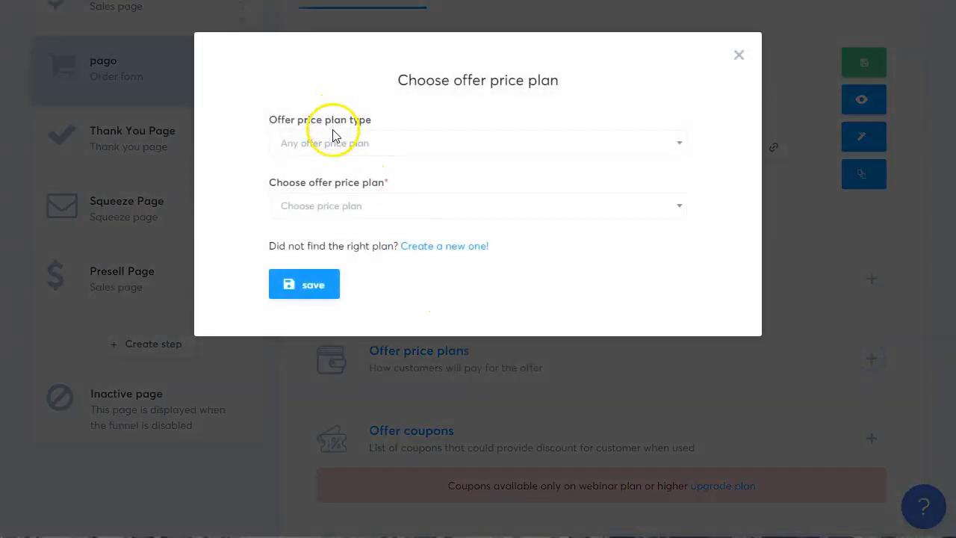
pyautogui.click(340, 154)
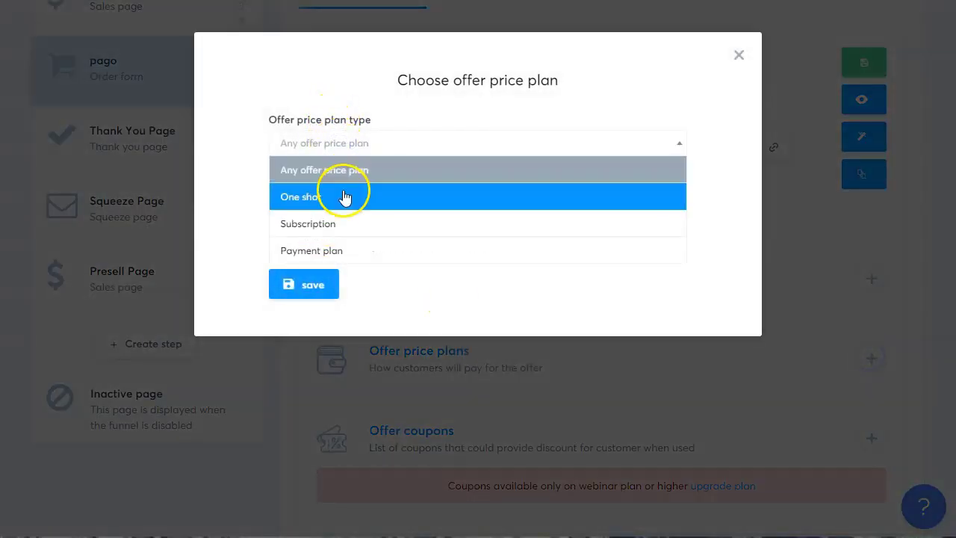
pyautogui.click(319, 199)
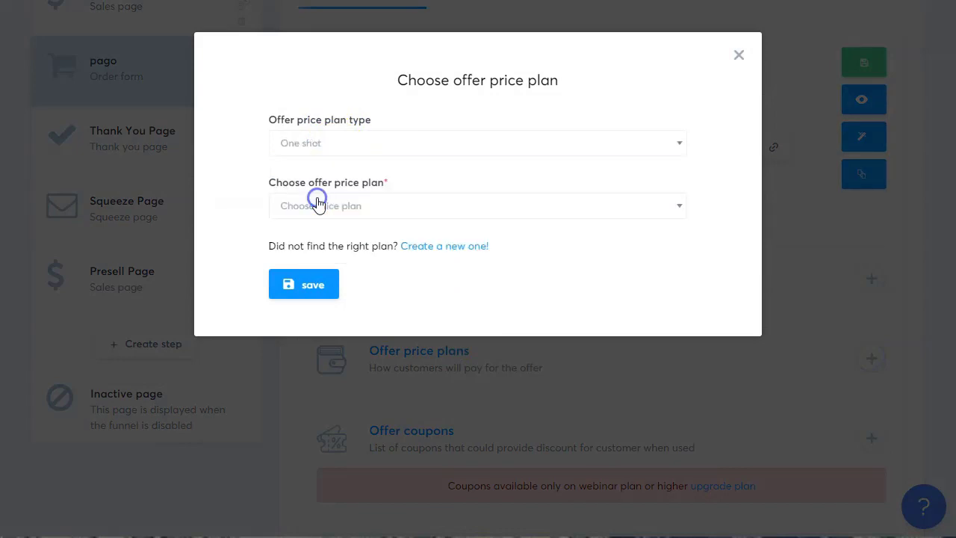
pyautogui.click(321, 213)
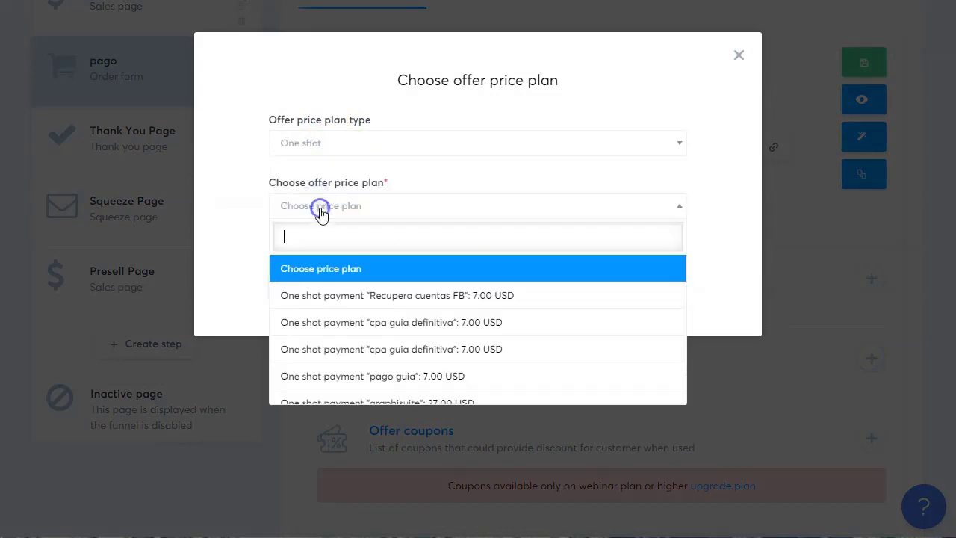
pyautogui.click(426, 299)
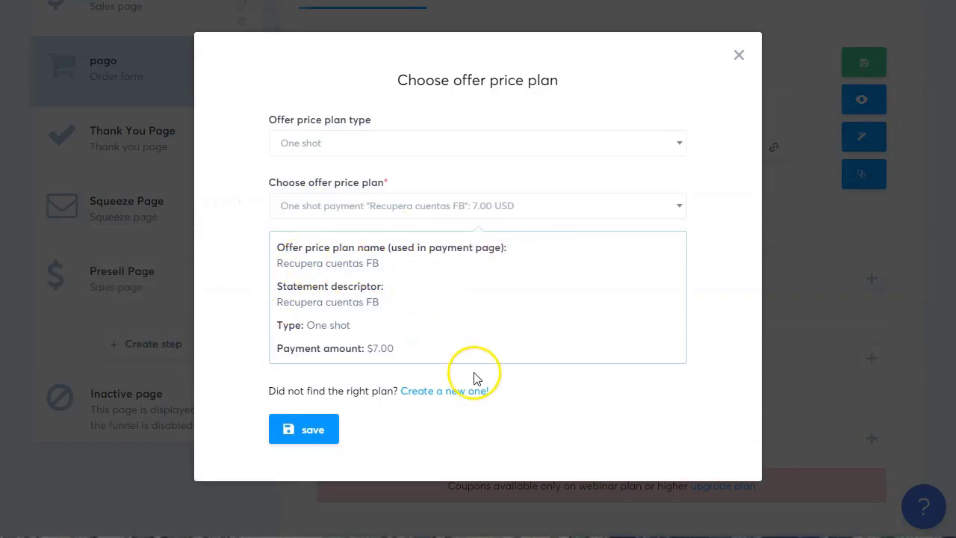
pyautogui.click(312, 440)
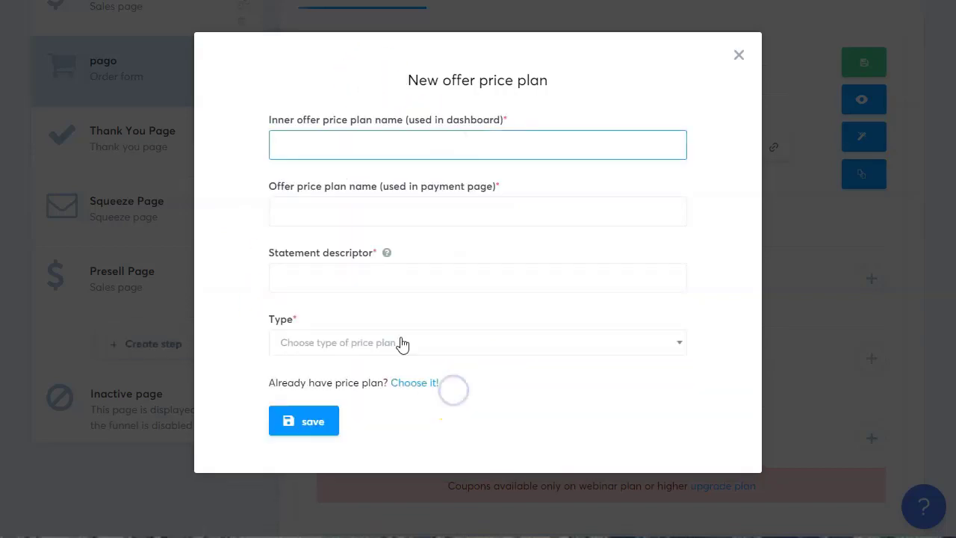
# - Name the plan 'guia master class' for dashboard, payment page and statement descriptor
pyautogui.click(328, 135)
pyautogui.write('guia master class')
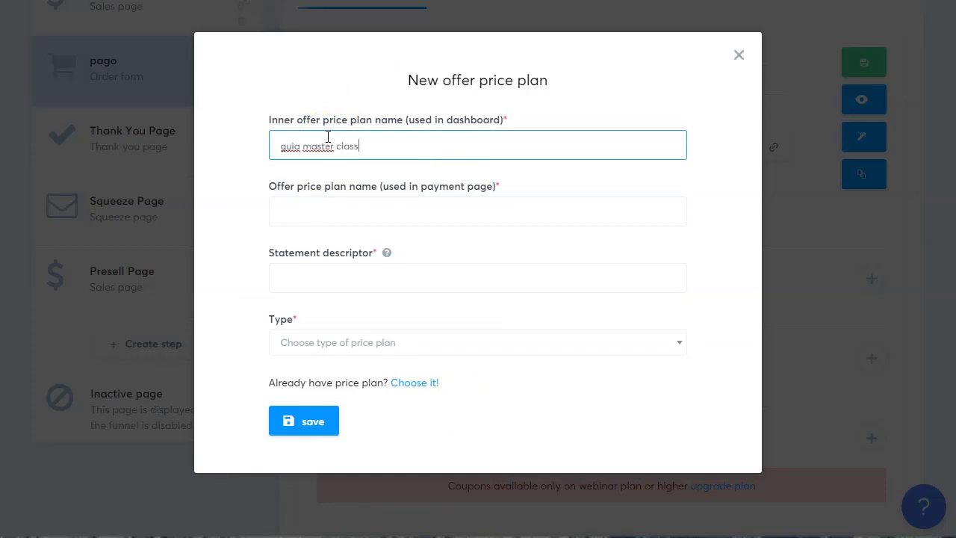
pyautogui.click(329, 204)
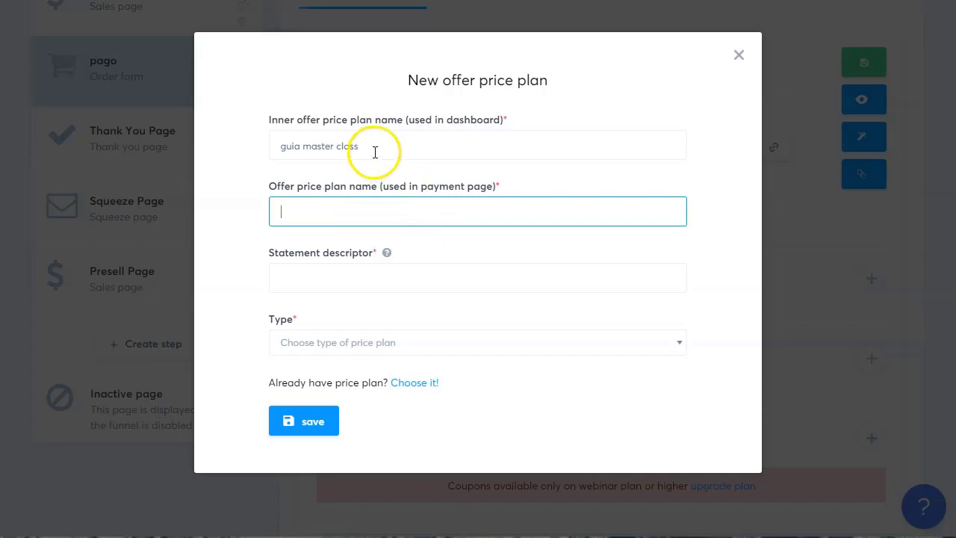
pyautogui.moveTo(374, 149); pyautogui.dragTo(145, 165)
pyautogui.hotkey('ctrl', 'c')
pyautogui.click(296, 198)
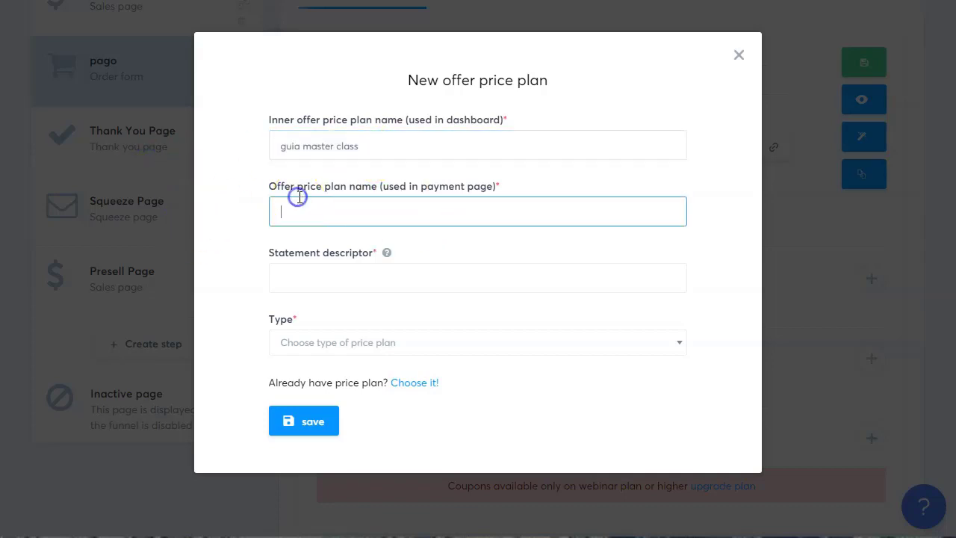
pyautogui.hotkey('ctrl', 'v')
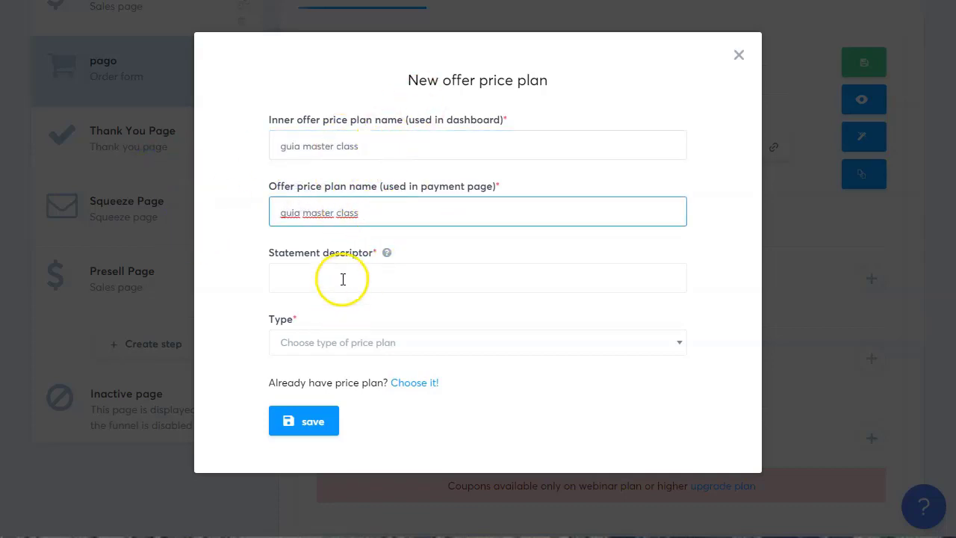
pyautogui.click(351, 277)
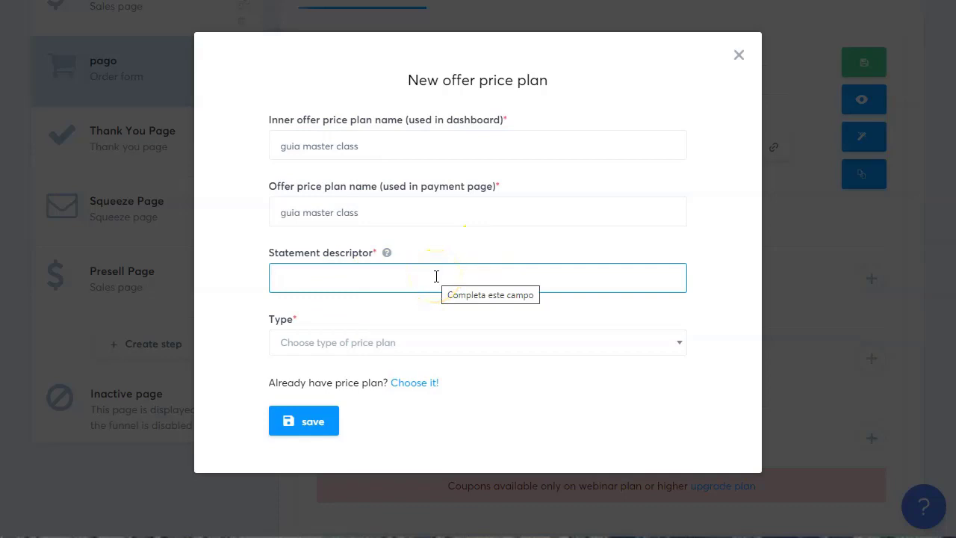
pyautogui.hotkey('ctrl', 'v')
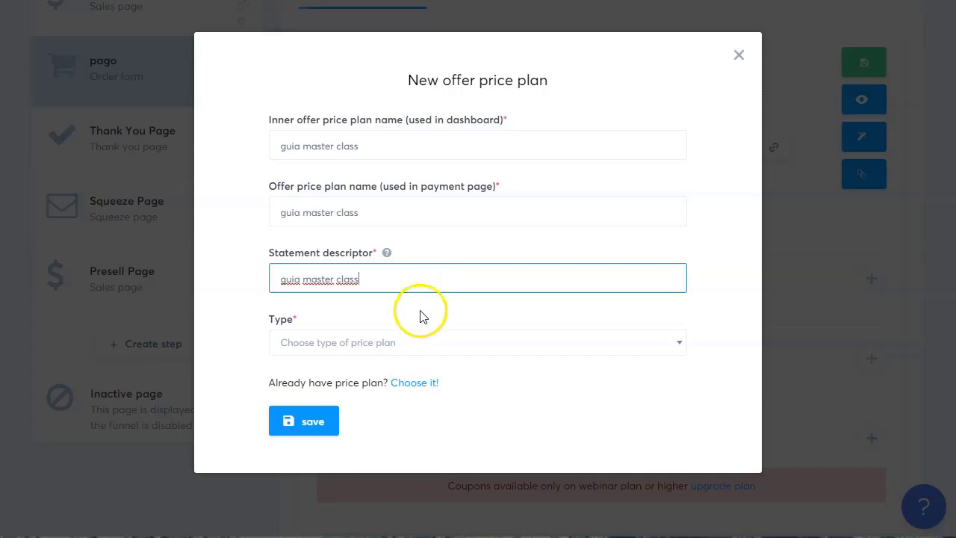
# - Set the plan type to One shot and enter a $7 amount
pyautogui.click(370, 342)
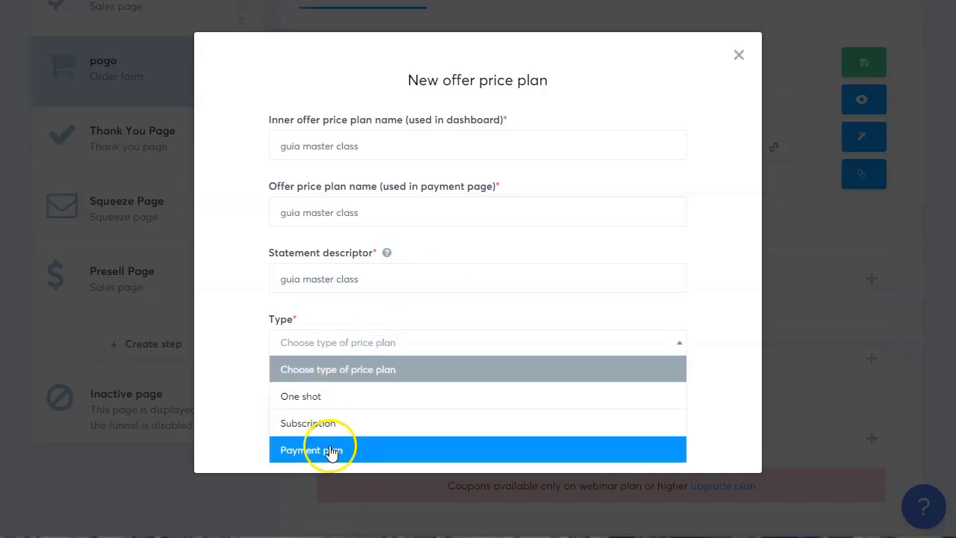
pyautogui.click(330, 408)
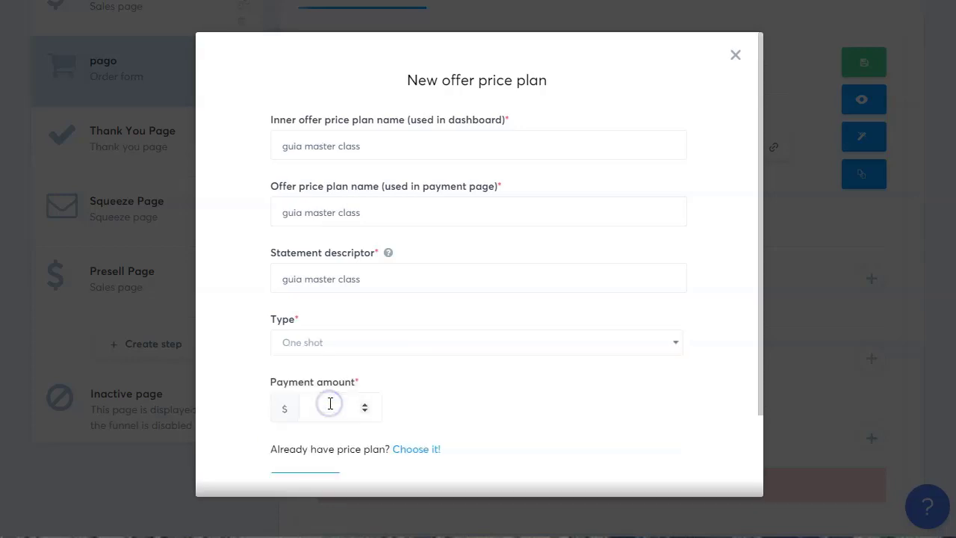
pyautogui.click(351, 378)
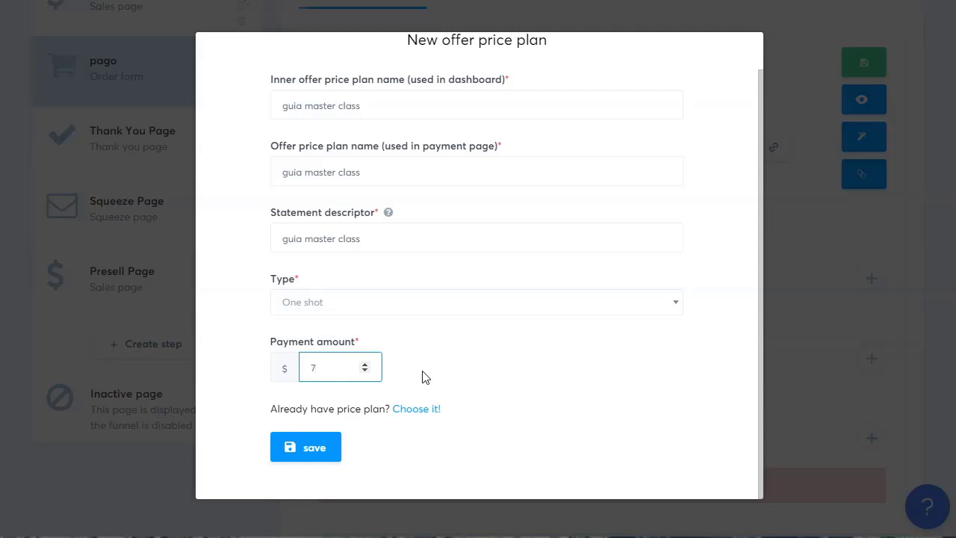
pyautogui.click(362, 377)
pyautogui.click(315, 452)
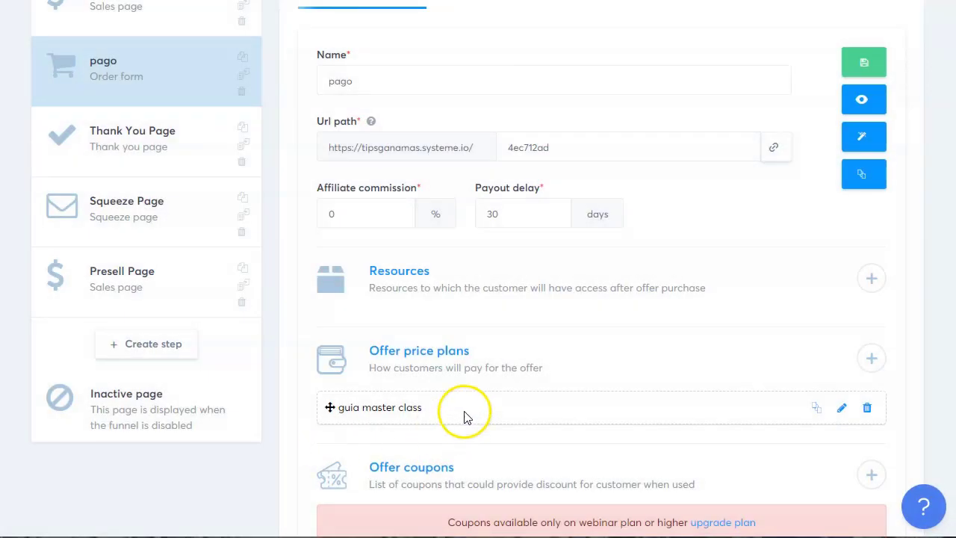
pyautogui.scroll(-2, 463, 416)
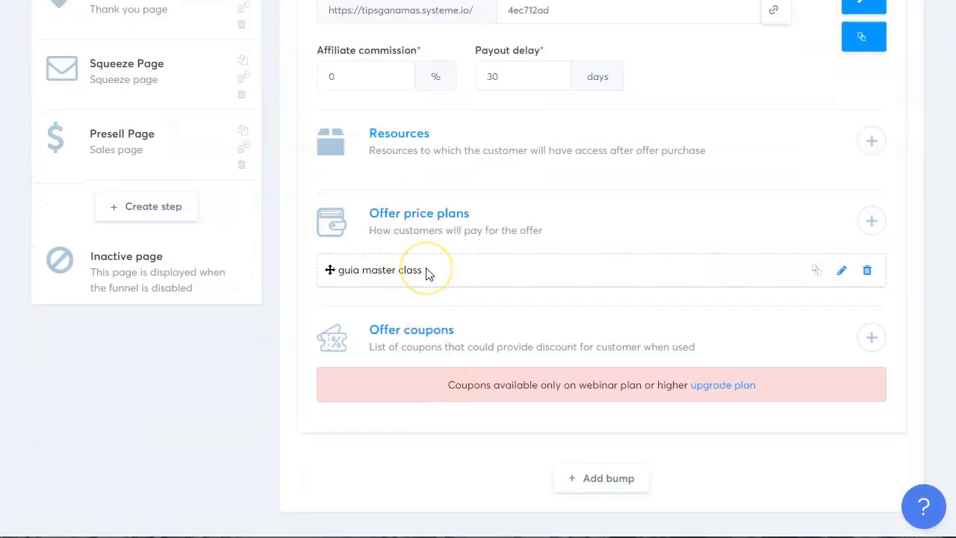
pyautogui.scroll(3, 427, 274)
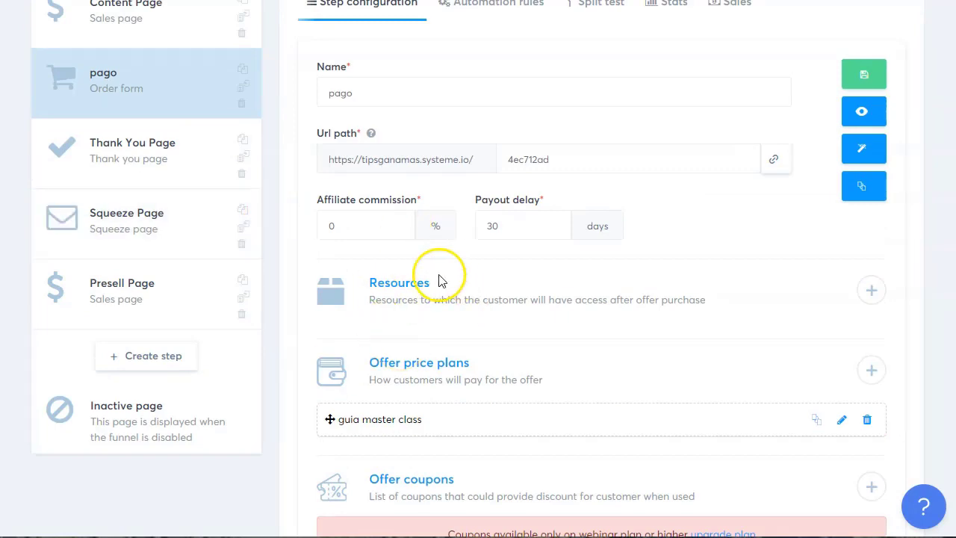
pyautogui.click(874, 117)
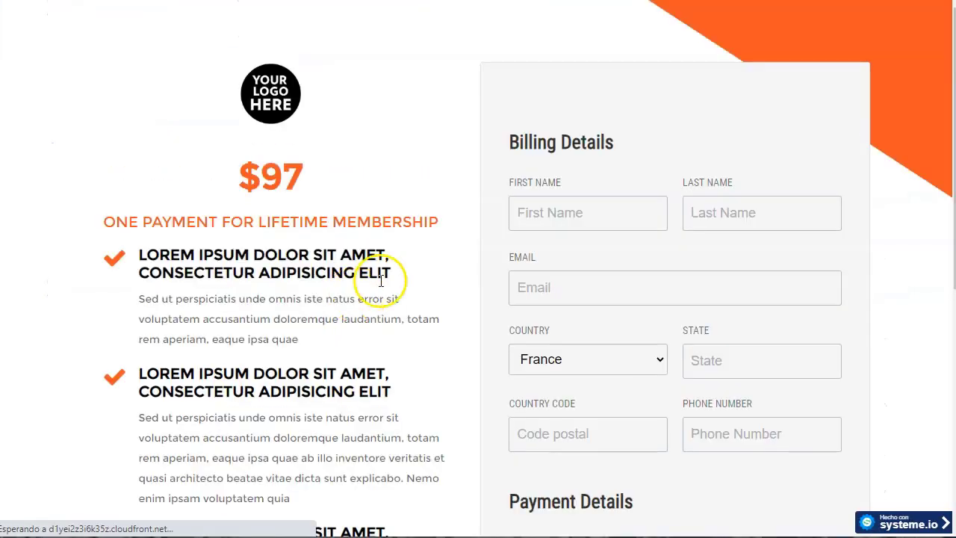
pyautogui.scroll(-7, 580, 241)
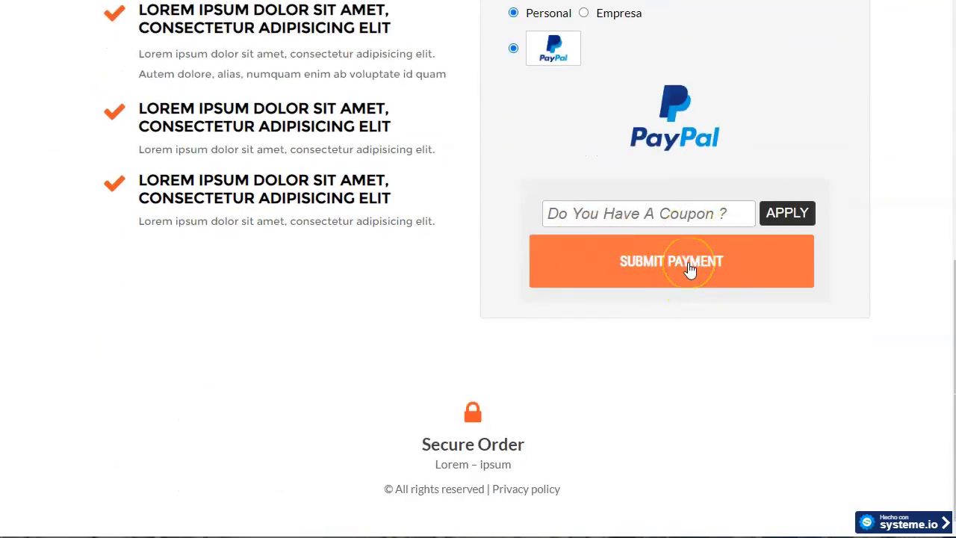
pyautogui.scroll(7, 689, 269)
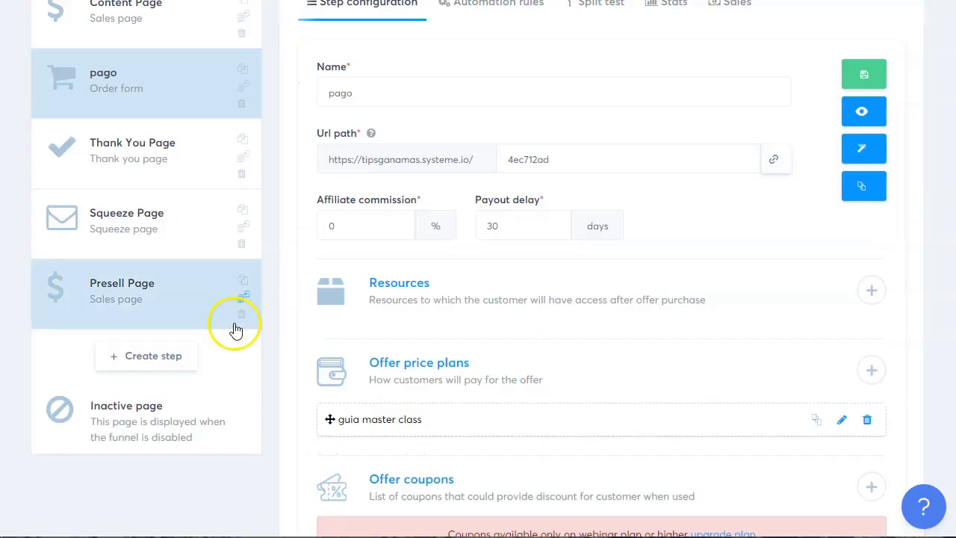
pyautogui.scroll(2, 491, 306)
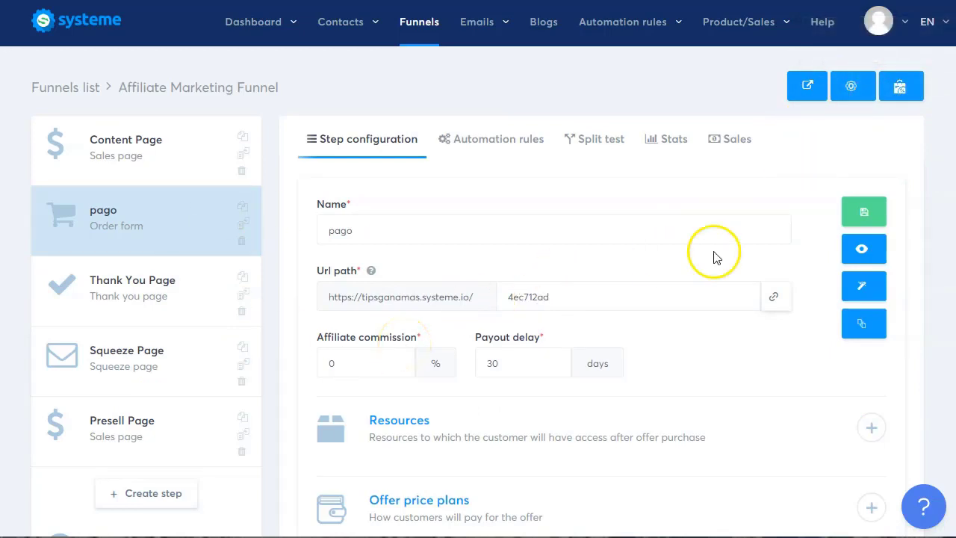
# - Edit the pago page and change the displayed price from $97 to $7
pyautogui.click(865, 288)
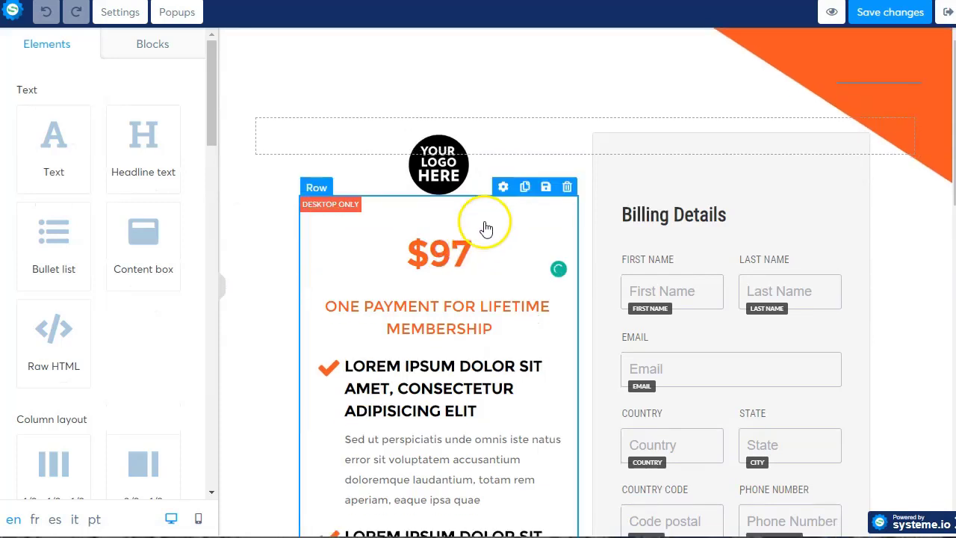
pyautogui.click(454, 256)
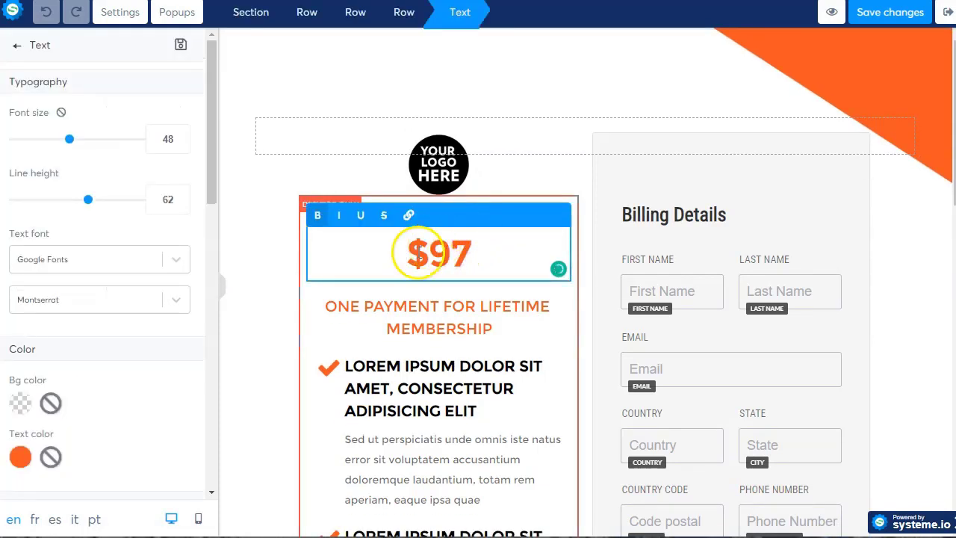
pyautogui.click(441, 253)
pyautogui.press('Delete')
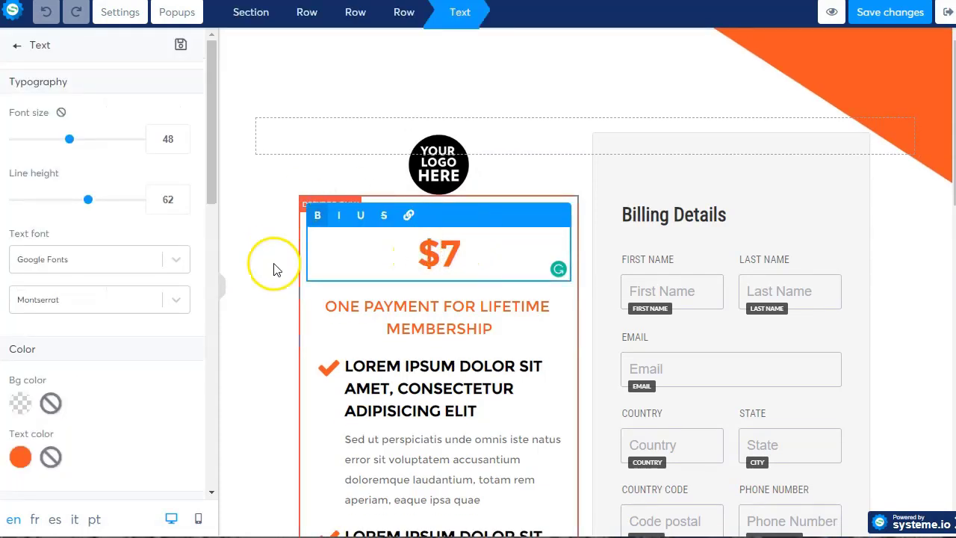
pyautogui.click(275, 266)
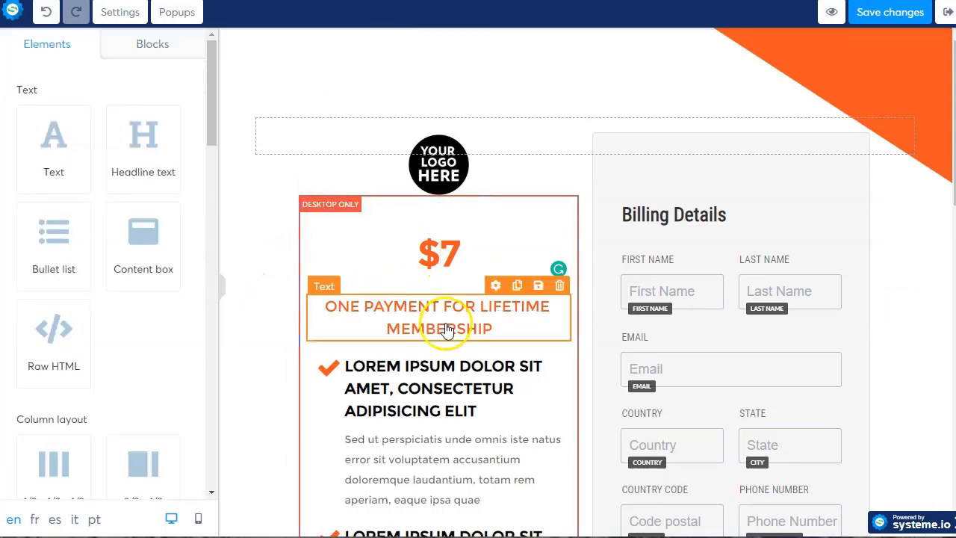
# - Review the page, save the changes and exit back to the pago step
pyautogui.scroll(-2, 704, 277)
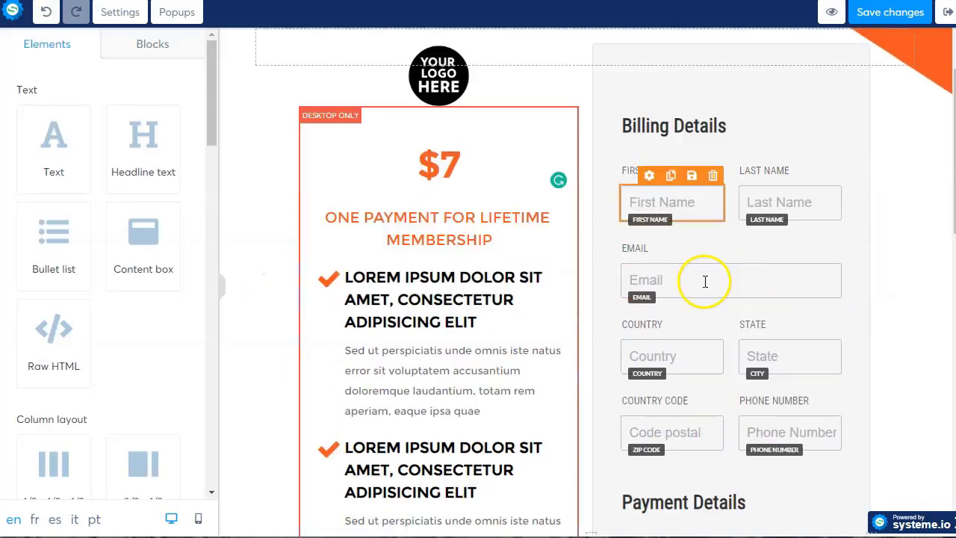
pyautogui.scroll(-10, 705, 281)
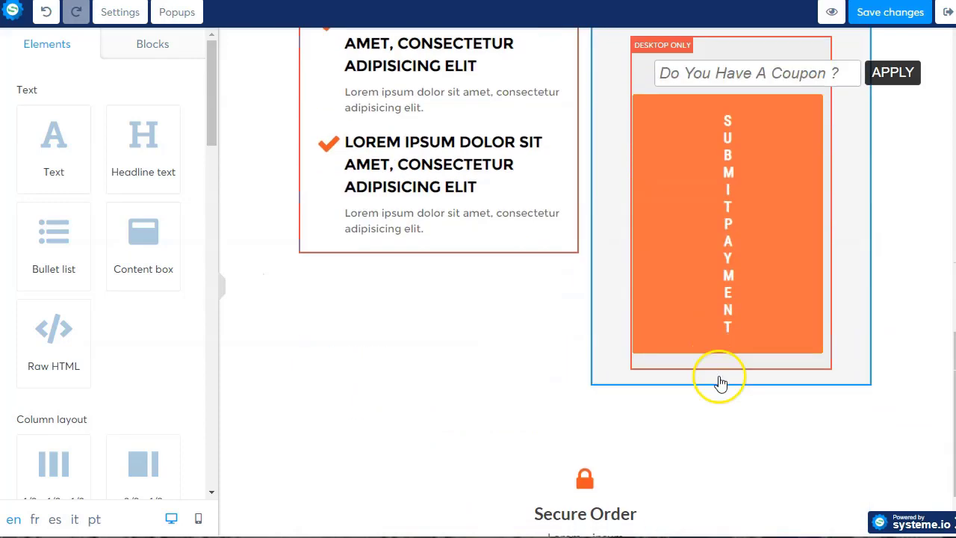
pyautogui.scroll(5, 641, 299)
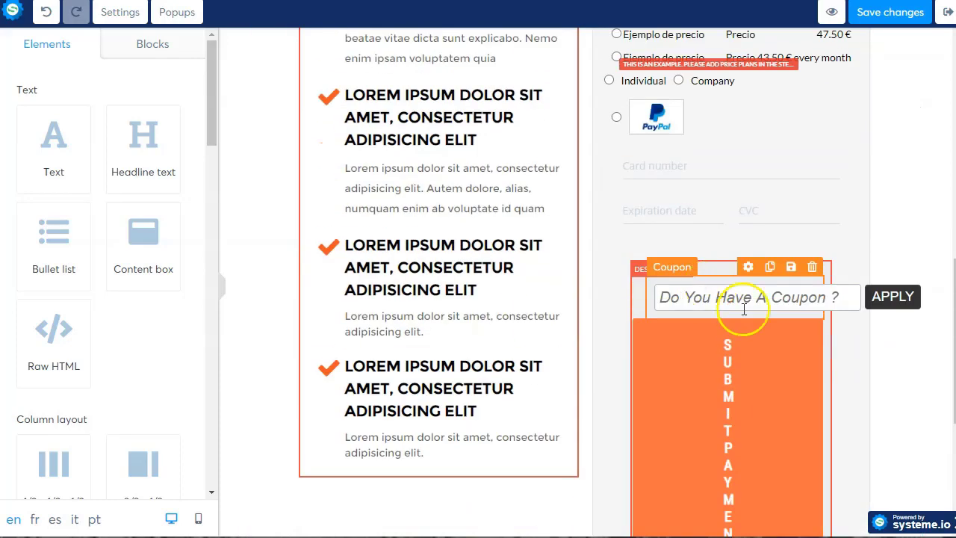
pyautogui.scroll(8, 744, 309)
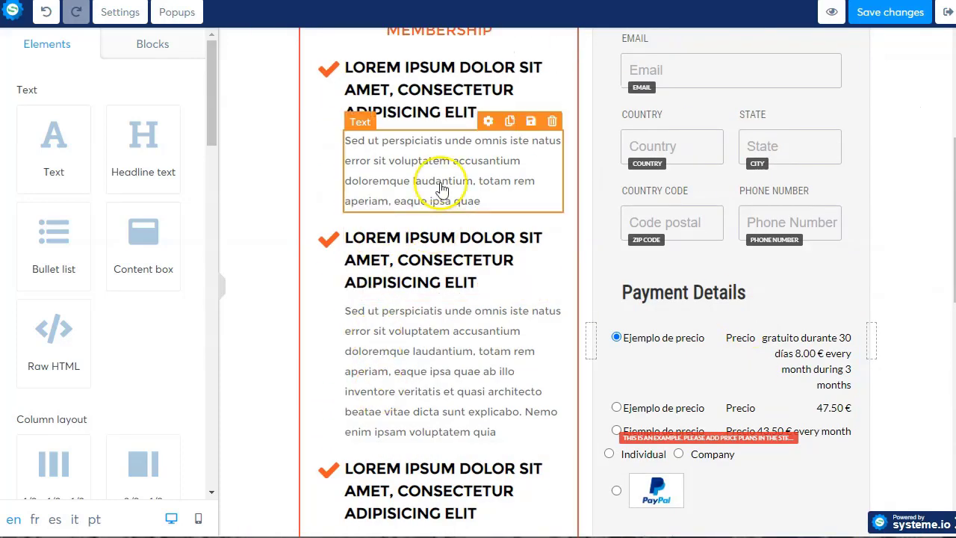
pyautogui.scroll(-6, 427, 416)
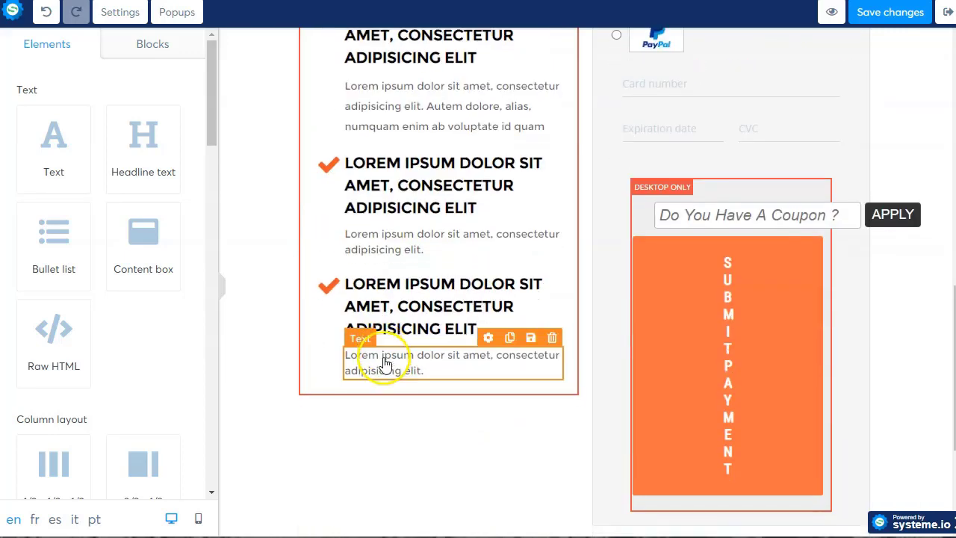
pyautogui.scroll(8, 384, 363)
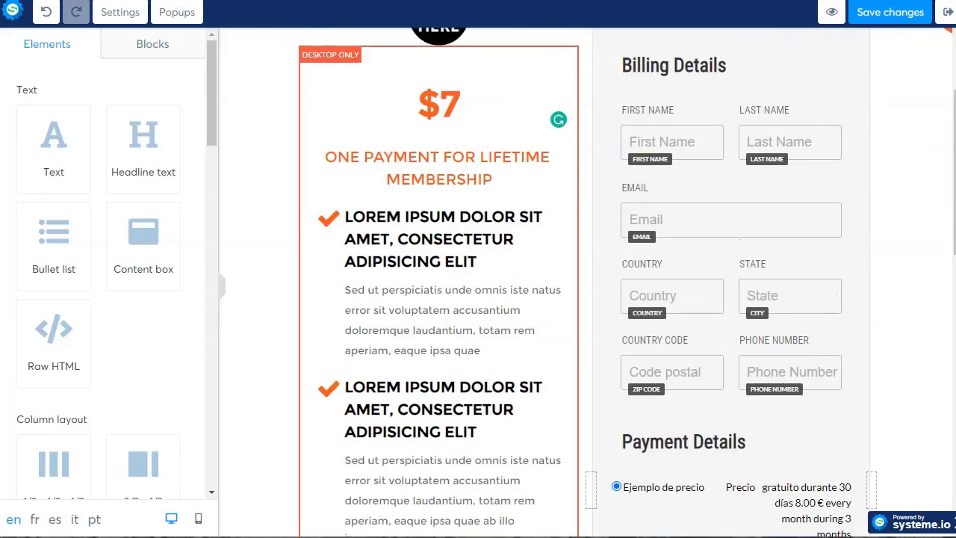
pyautogui.click(910, 15)
pyautogui.click(947, 15)
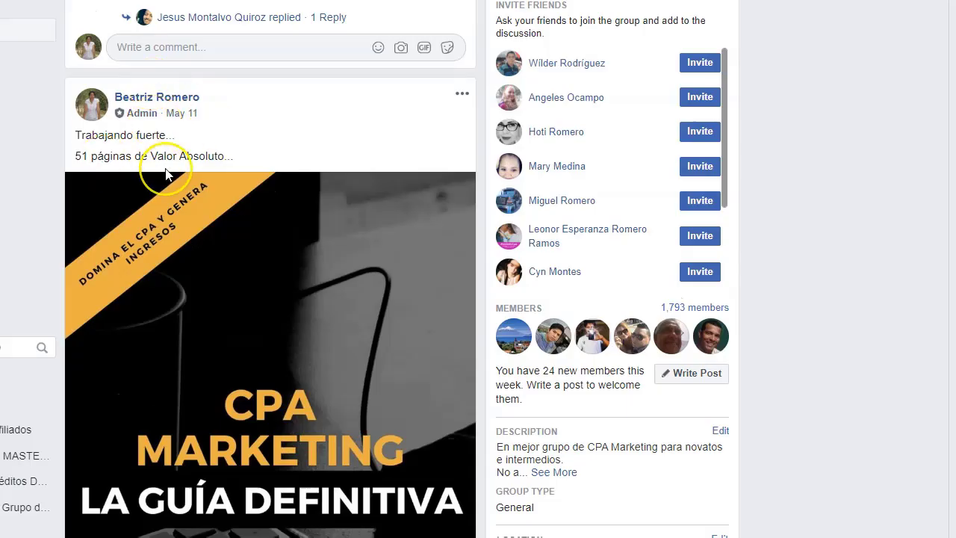
# - Scroll to the PASO 4 slide on publishing daily for seven days
pyautogui.scroll(-1, 165, 168)
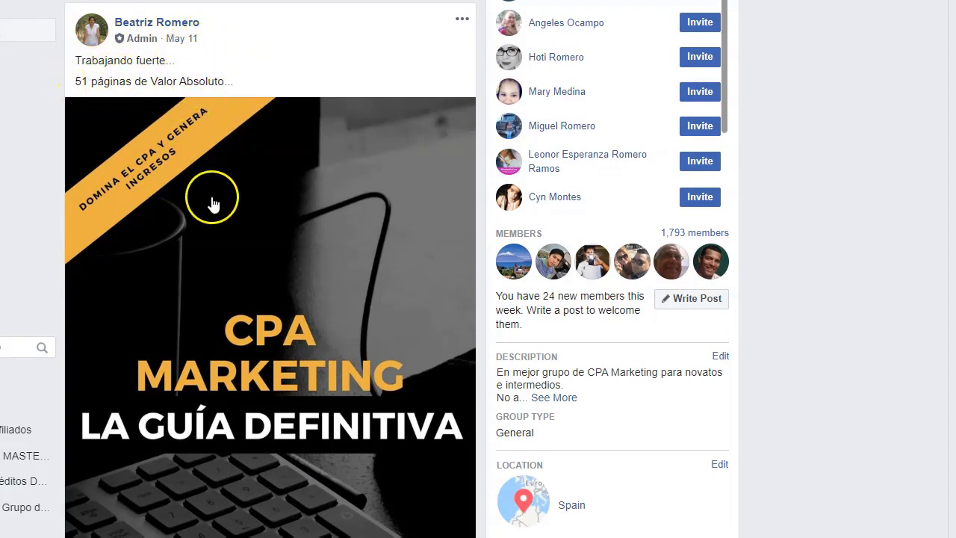
# - Scroll the Facebook group feed to the admin post with the guide's table of contents
pyautogui.scroll(-1, 213, 201)
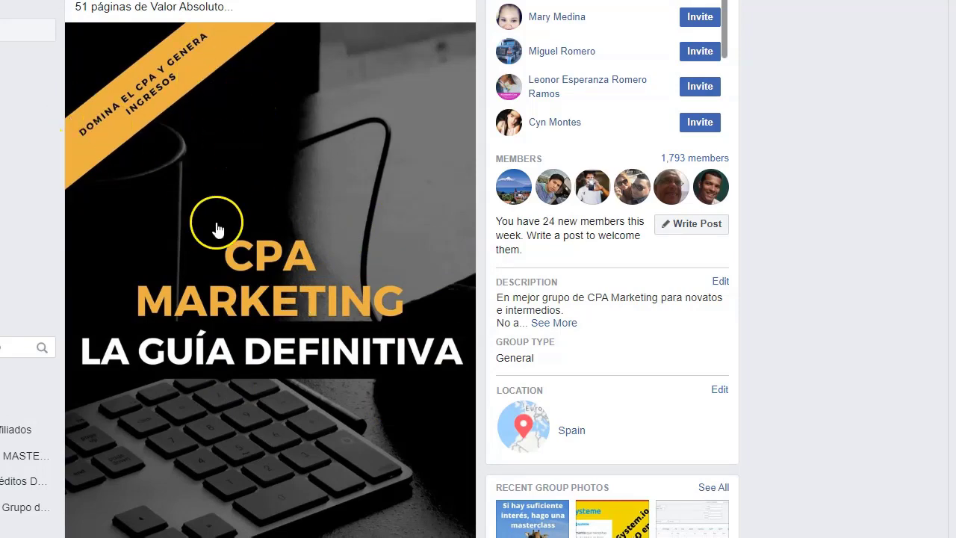
pyautogui.scroll(-3, 218, 232)
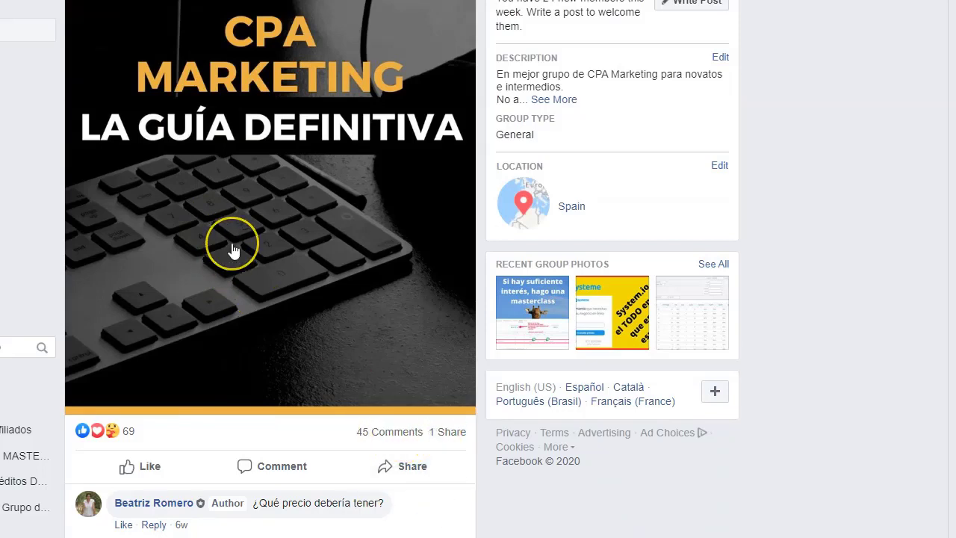
pyautogui.scroll(-1, 232, 250)
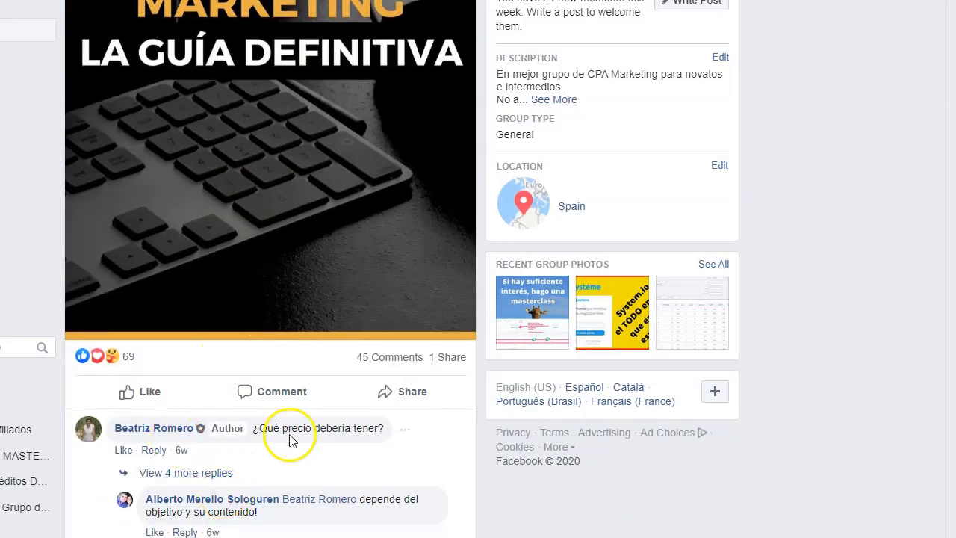
pyautogui.scroll(1, 248, 206)
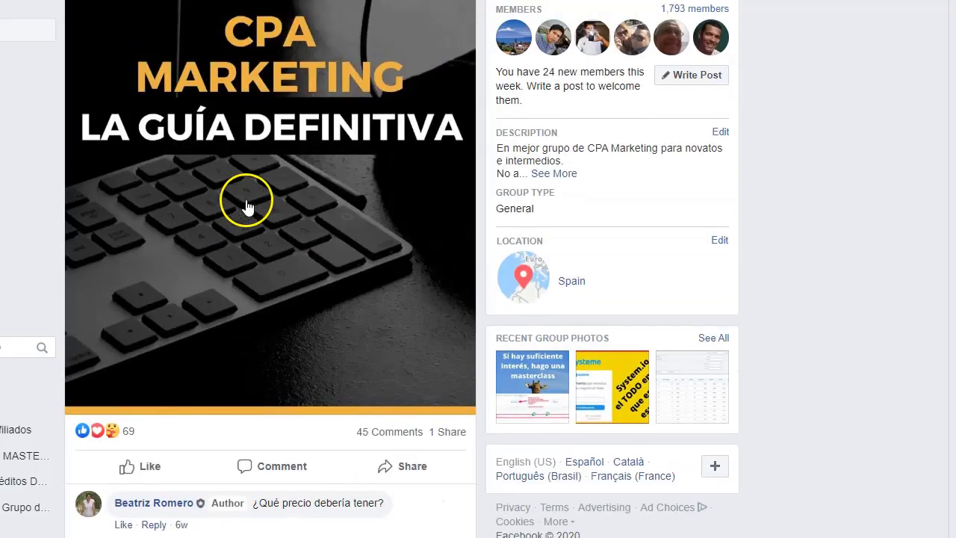
pyautogui.scroll(4, 247, 206)
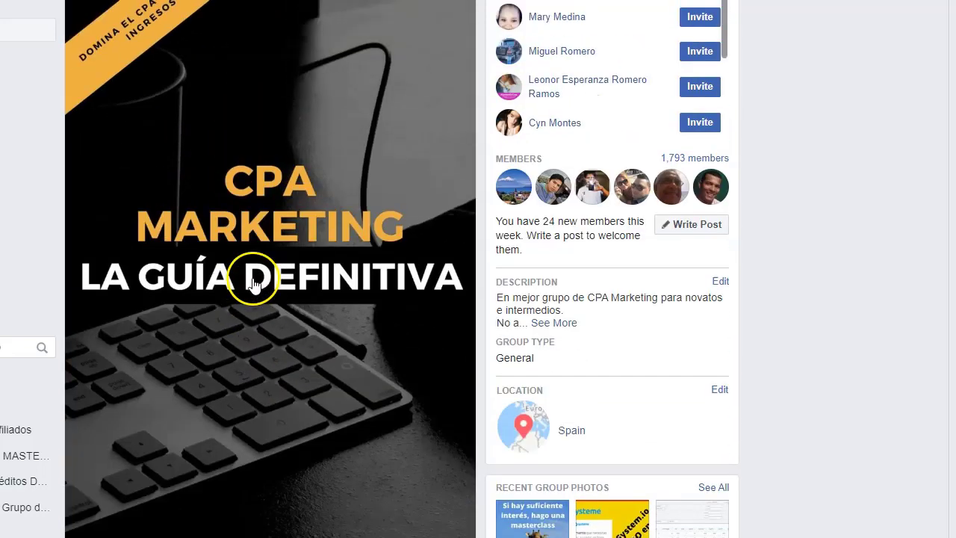
pyautogui.scroll(4, 265, 302)
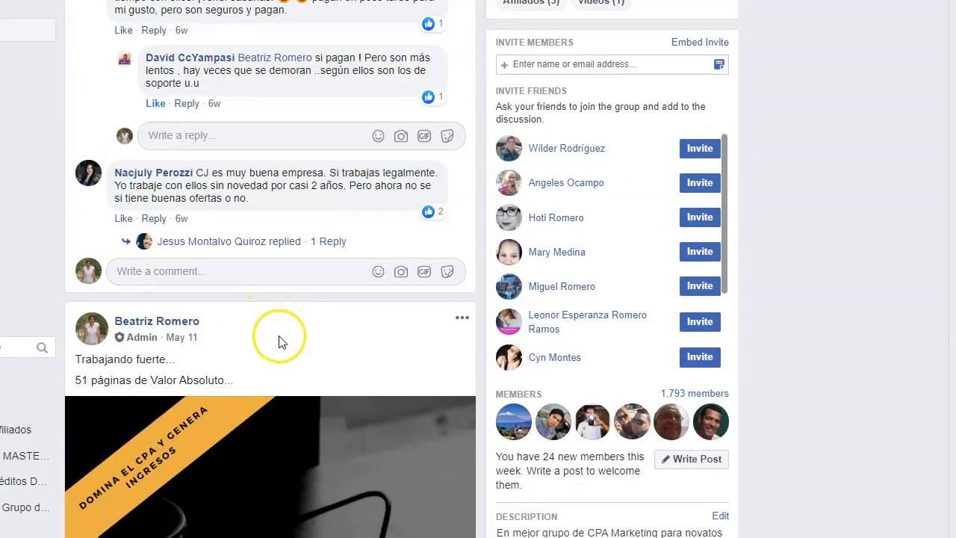
pyautogui.scroll(-2, 280, 341)
pyautogui.scroll(-3, 280, 341)
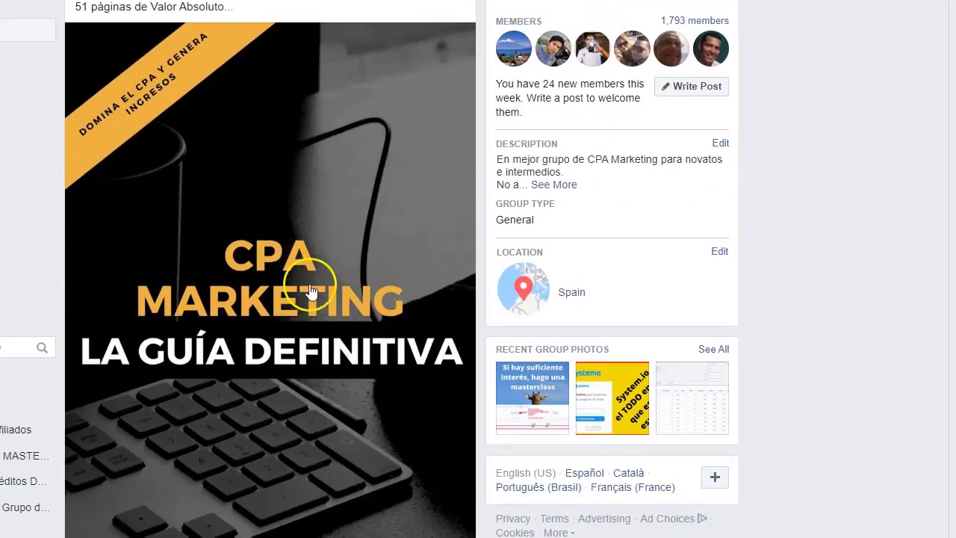
pyautogui.scroll(8, 281, 329)
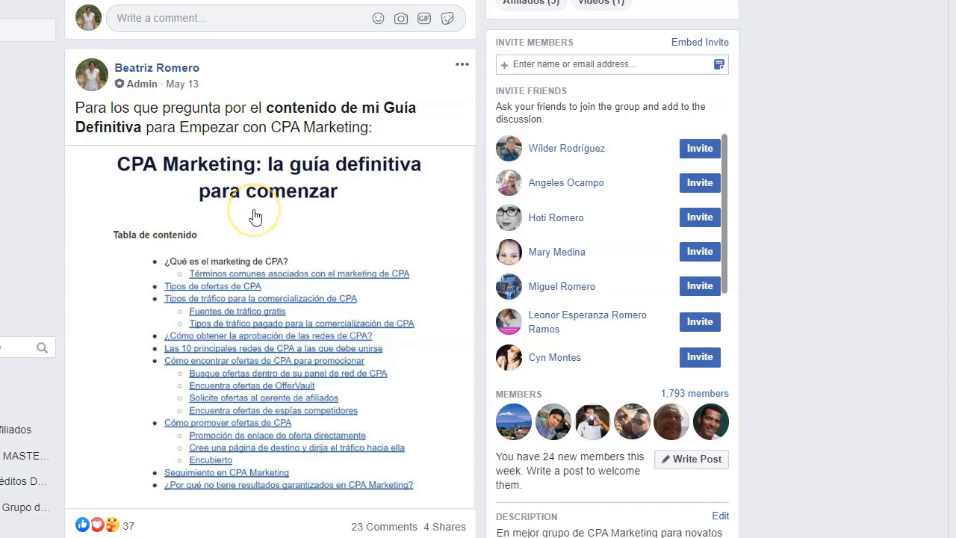
pyautogui.scroll(-1, 256, 217)
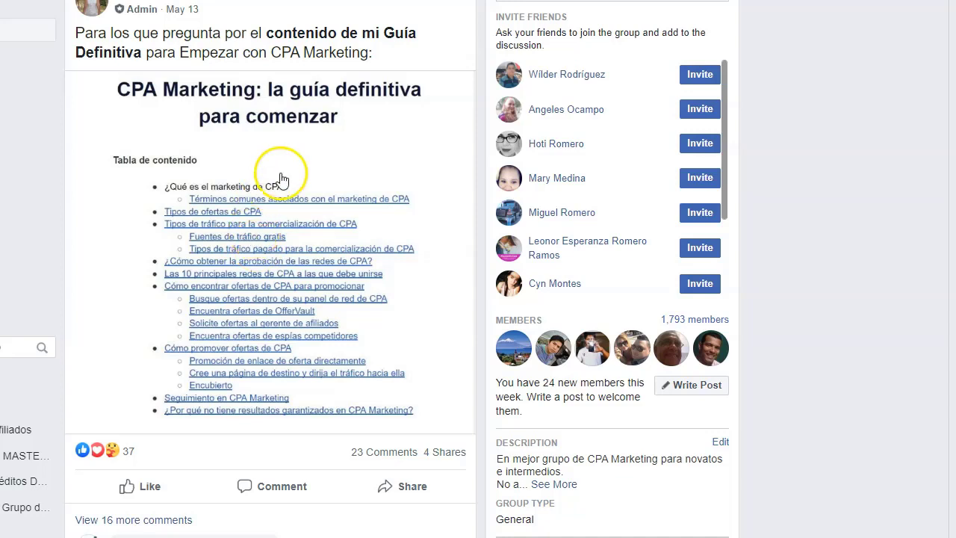
# - Switch to the systeme.io affiliate dashboard showing 38 leads and $10.80 lifetime earnings
pyautogui.moveTo(458, 462)
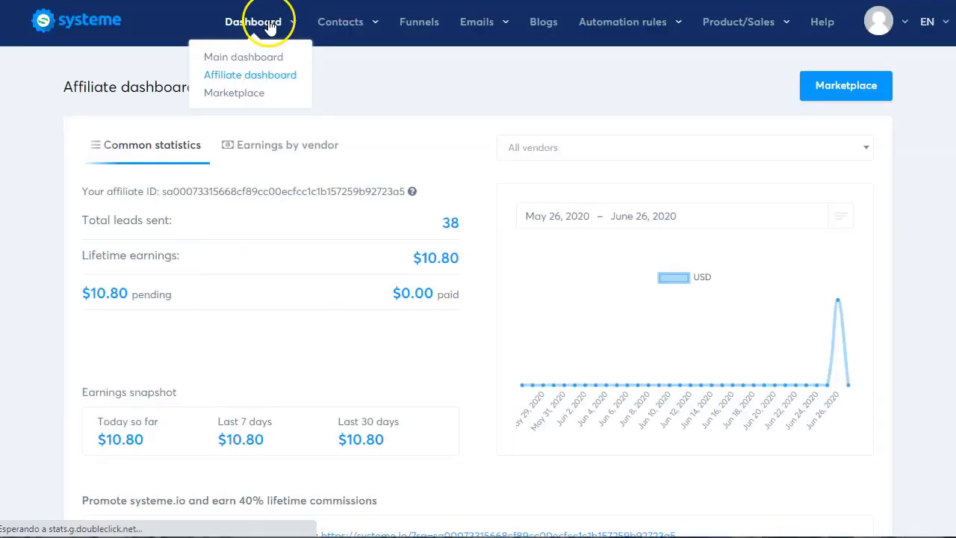
# - Open the affiliate Marketplace and browse offers like the 40%-commission email marketing course
pyautogui.click(251, 94)
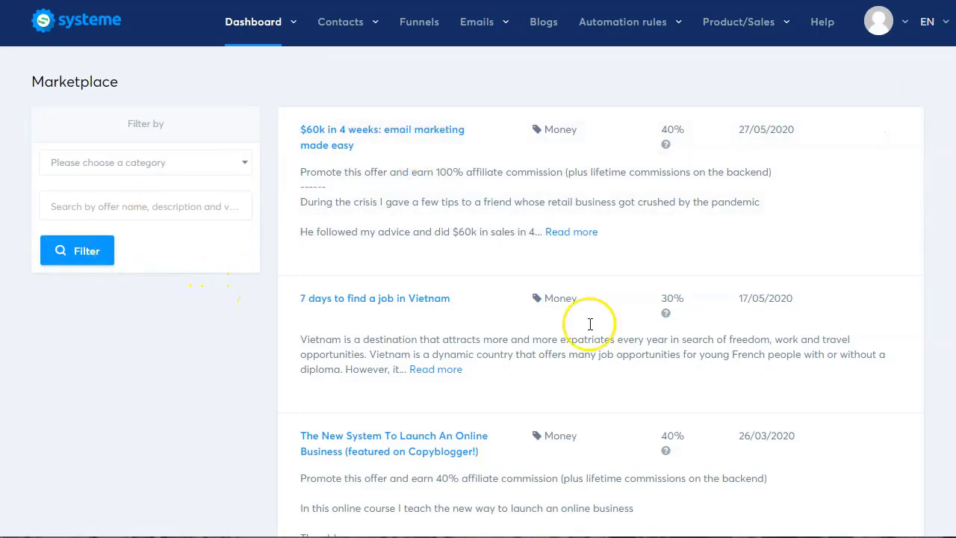
pyautogui.scroll(-1, 523, 317)
pyautogui.scroll(-1, 523, 317)
pyautogui.scroll(2, 502, 366)
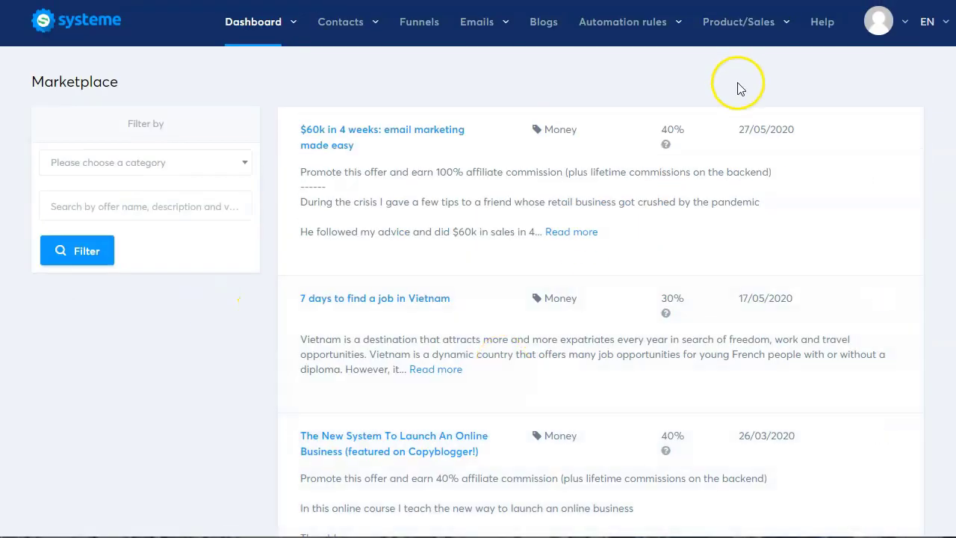
pyautogui.moveTo(739, 34)
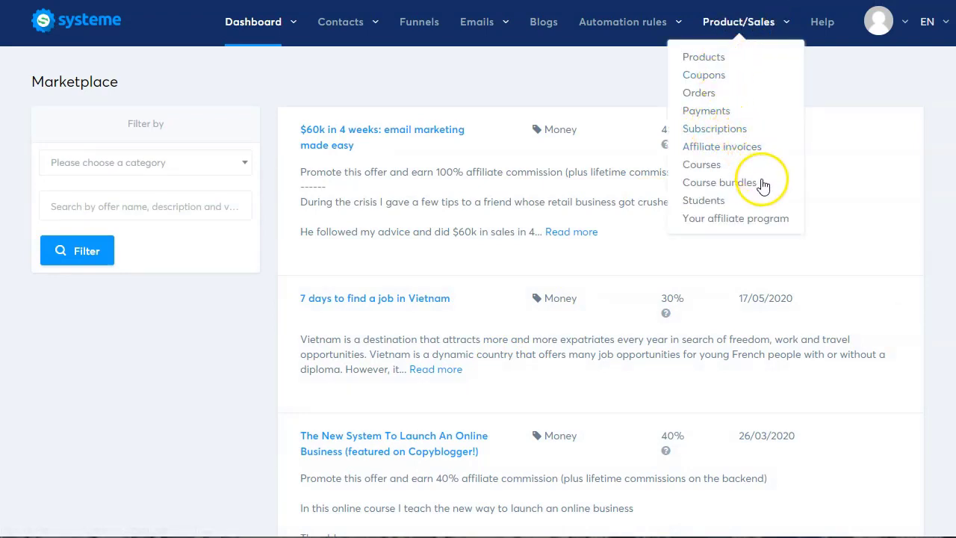
# - Open Your affiliate program and review affiliates, leads sent and the Commission structure table
pyautogui.click(739, 222)
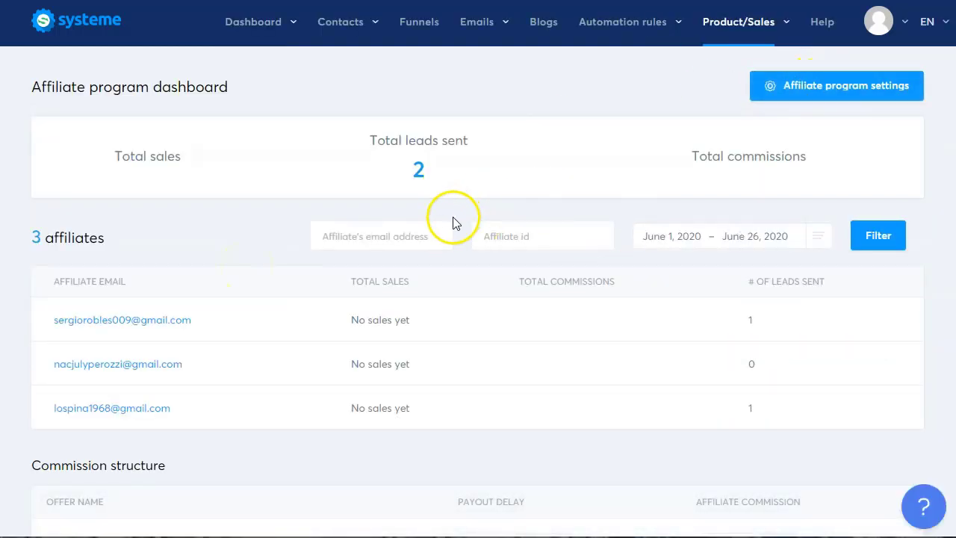
pyautogui.scroll(-2, 176, 274)
pyautogui.scroll(-1, 176, 273)
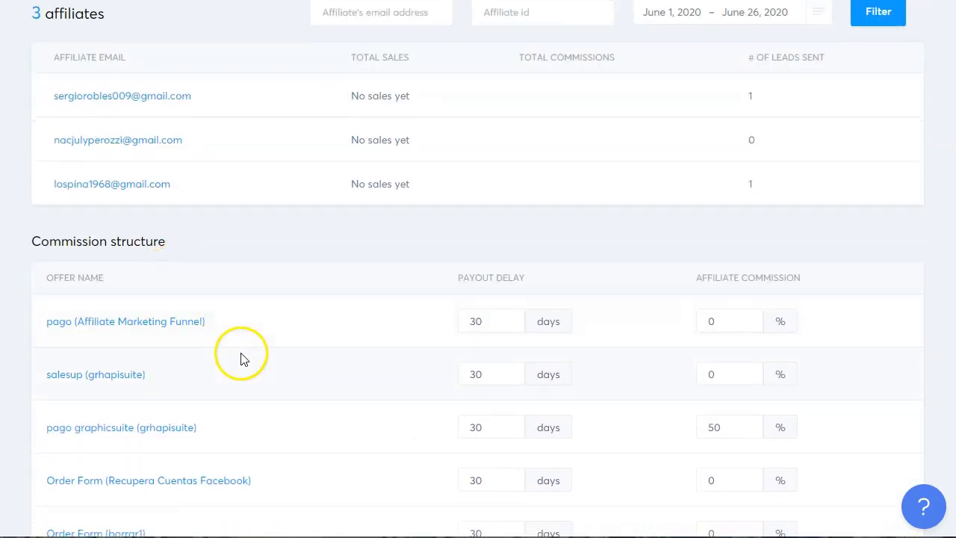
pyautogui.scroll(2, 240, 359)
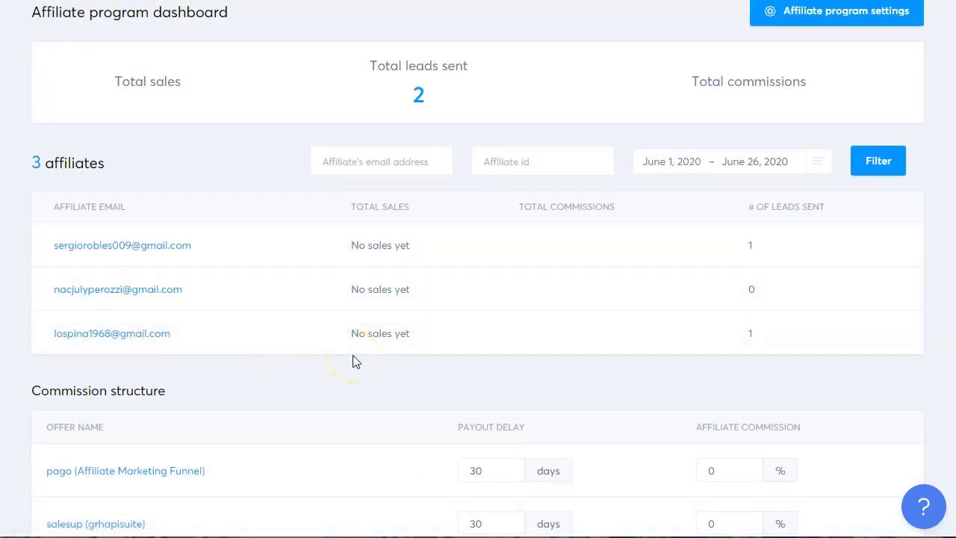
pyautogui.scroll(-1, 260, 363)
pyautogui.scroll(-3, 260, 363)
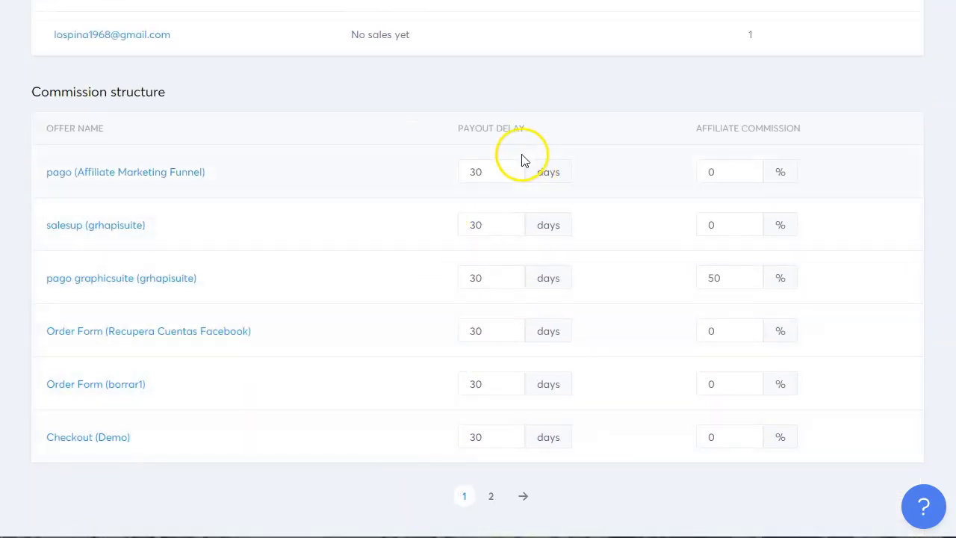
pyautogui.scroll(3, 343, 418)
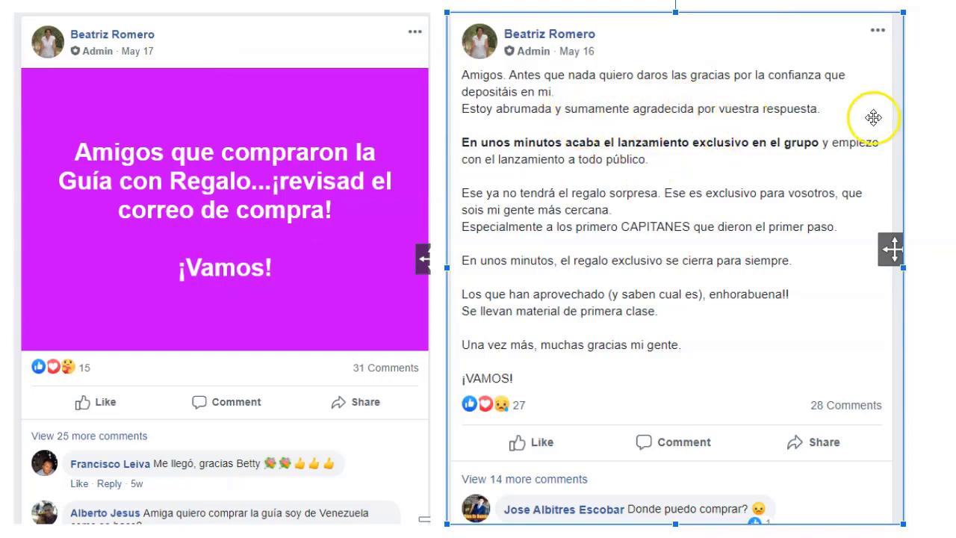
pyautogui.click(925, 143)
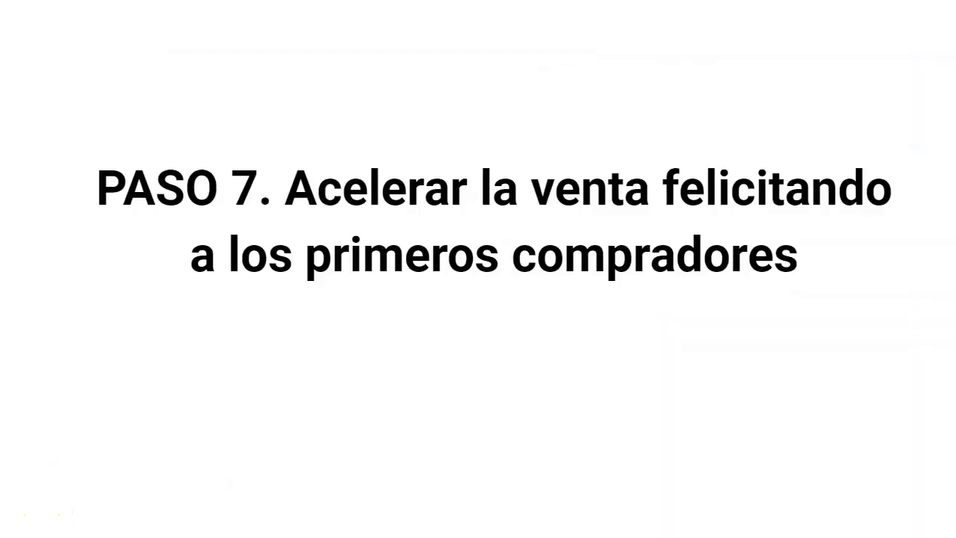
pyautogui.moveTo(49, 510)
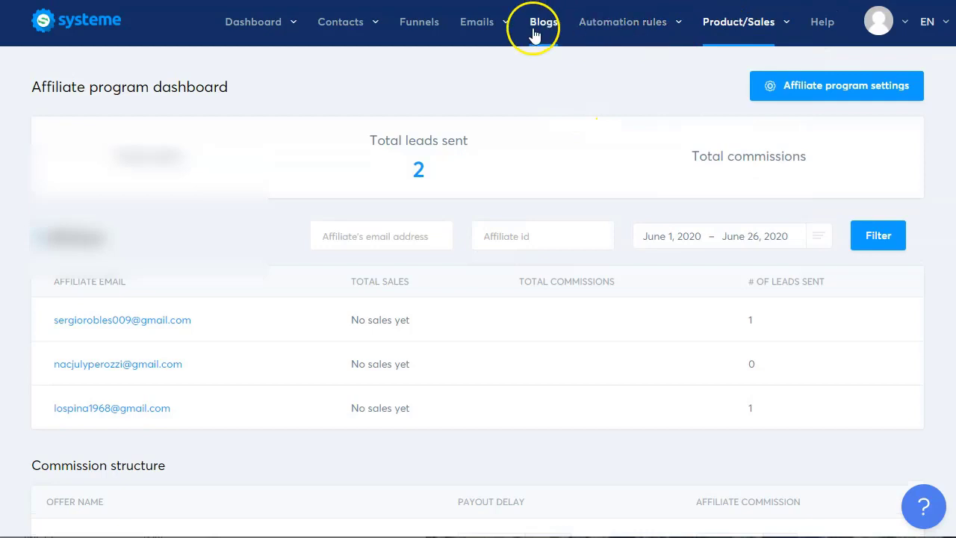
# - Show the Automation rules of the pago step in Affiliate Marketing Funnel
pyautogui.click(417, 34)
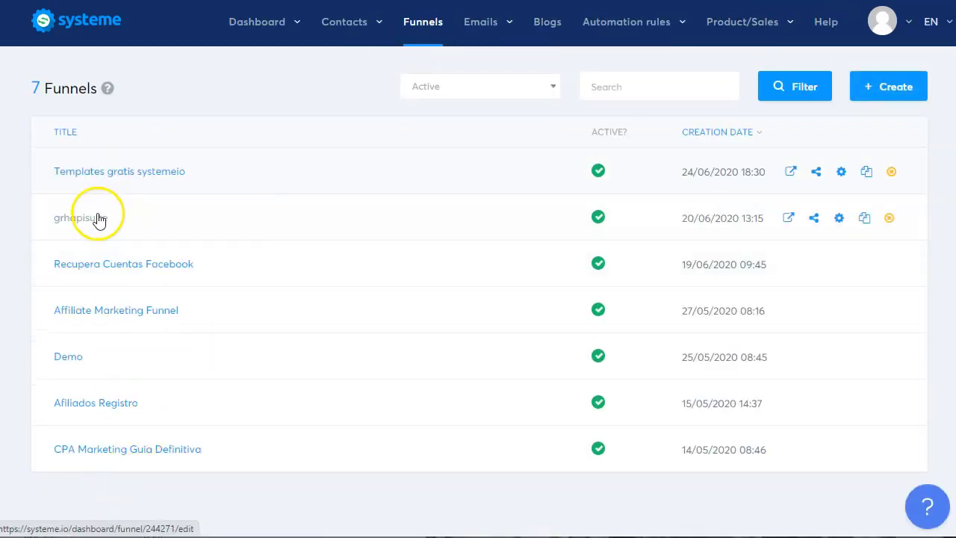
pyautogui.click(115, 315)
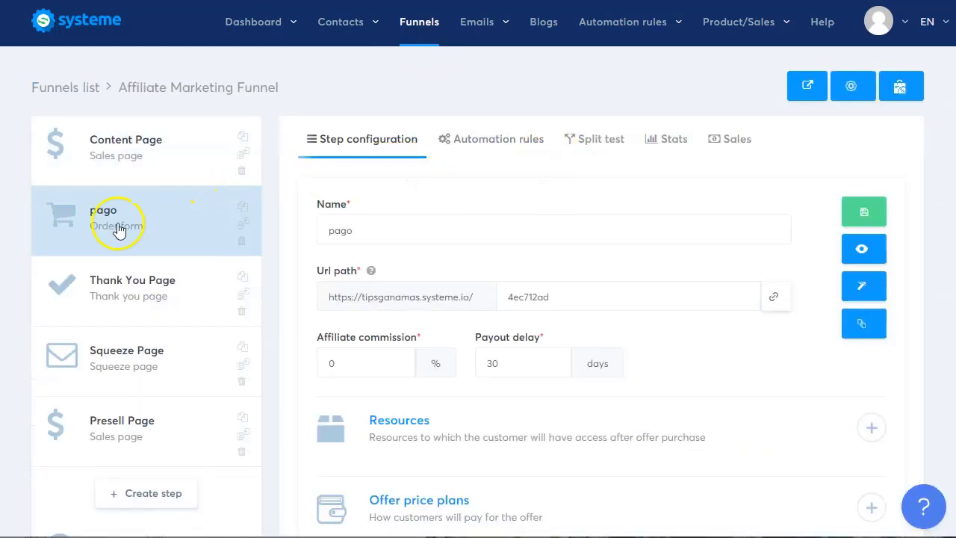
pyautogui.click(512, 142)
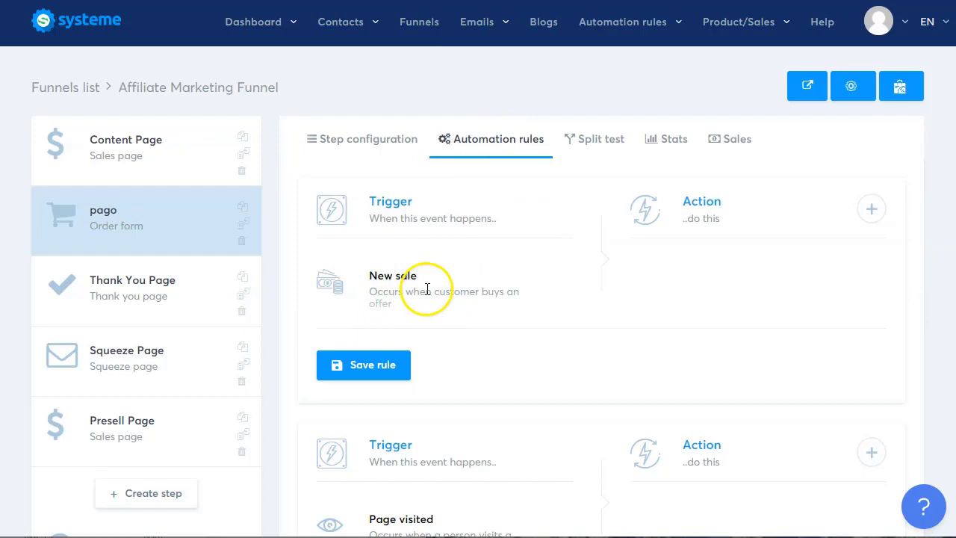
# - Add a Send email action to the New sale rule and start a new email
pyautogui.click(872, 209)
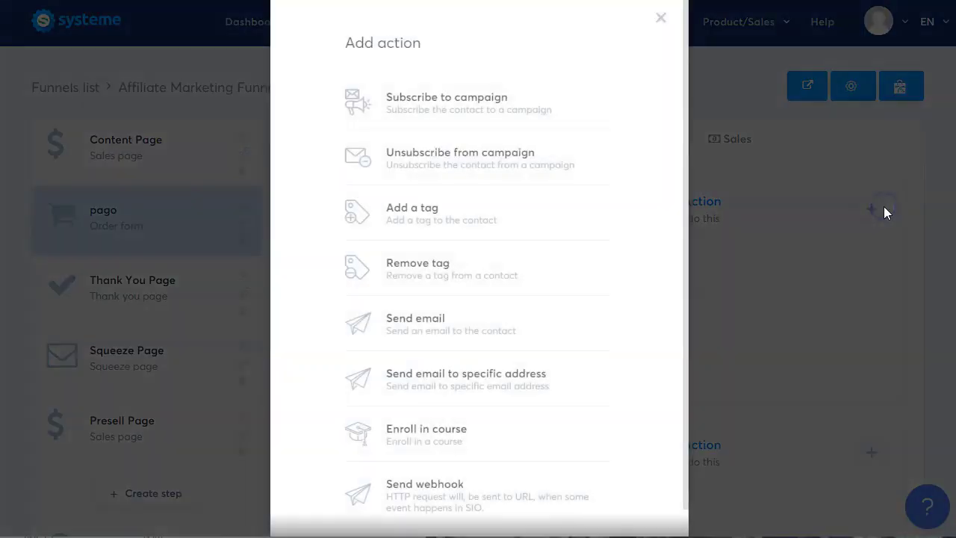
pyautogui.click(440, 322)
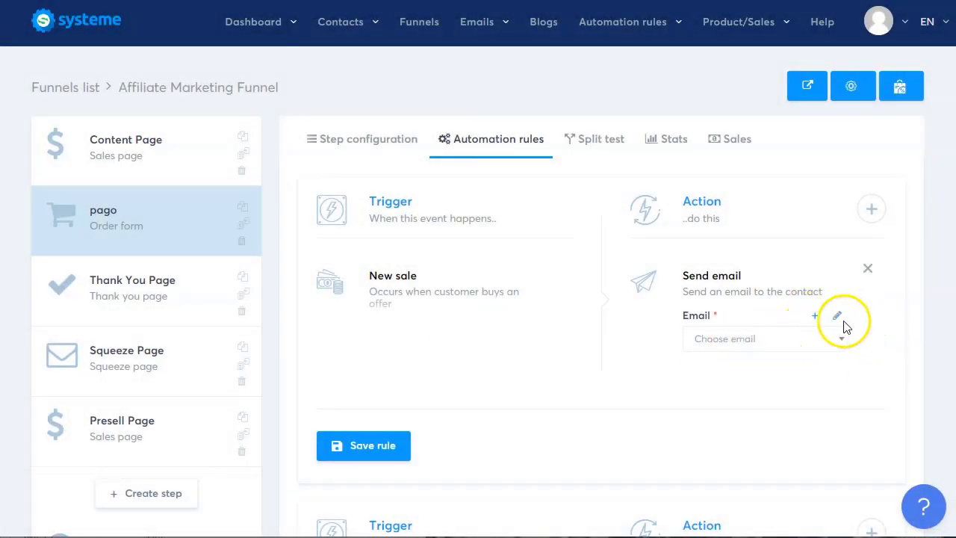
pyautogui.click(837, 316)
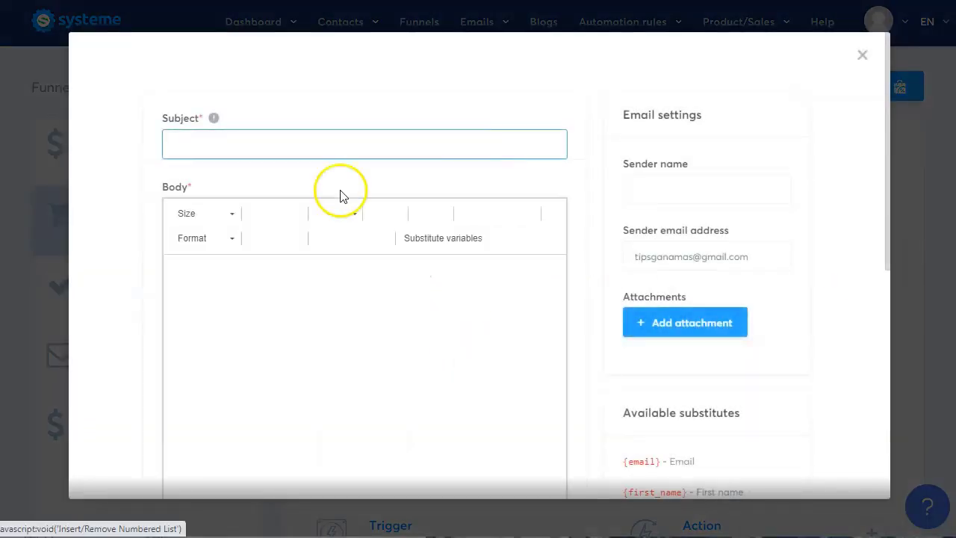
# - Enter the email subject 'Felicitaciones nuevo Marketer'
pyautogui.click(359, 145)
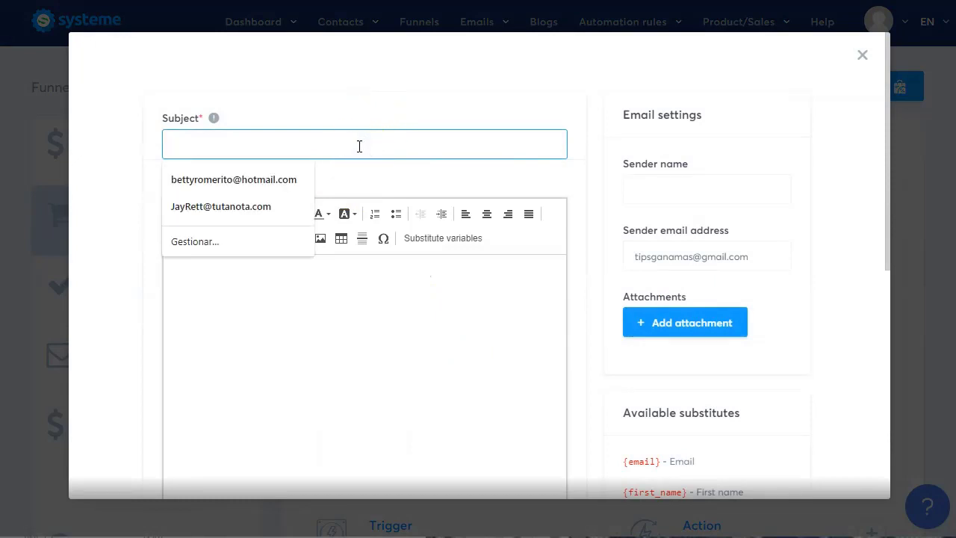
pyautogui.press('Escape')
pyautogui.write('Fel')
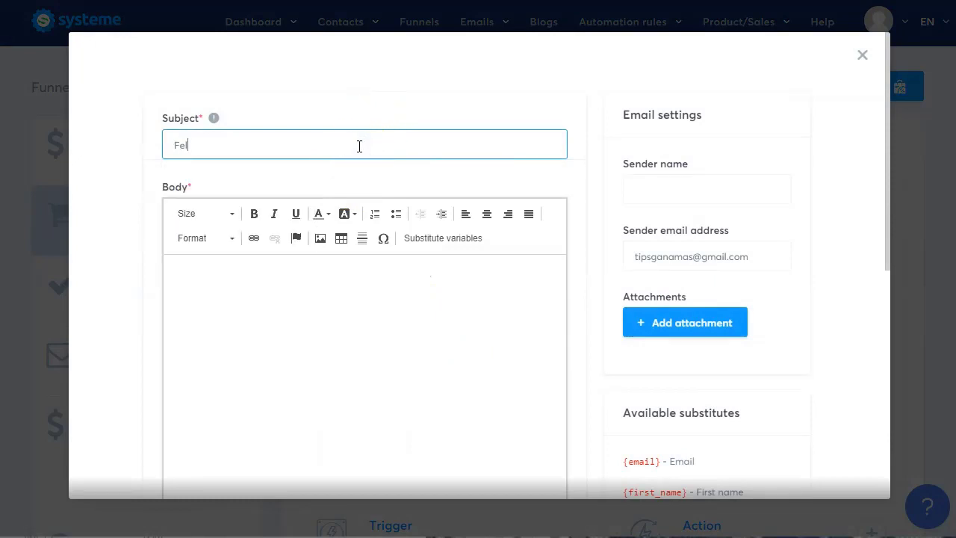
pyautogui.write('icitaciones nuevo')
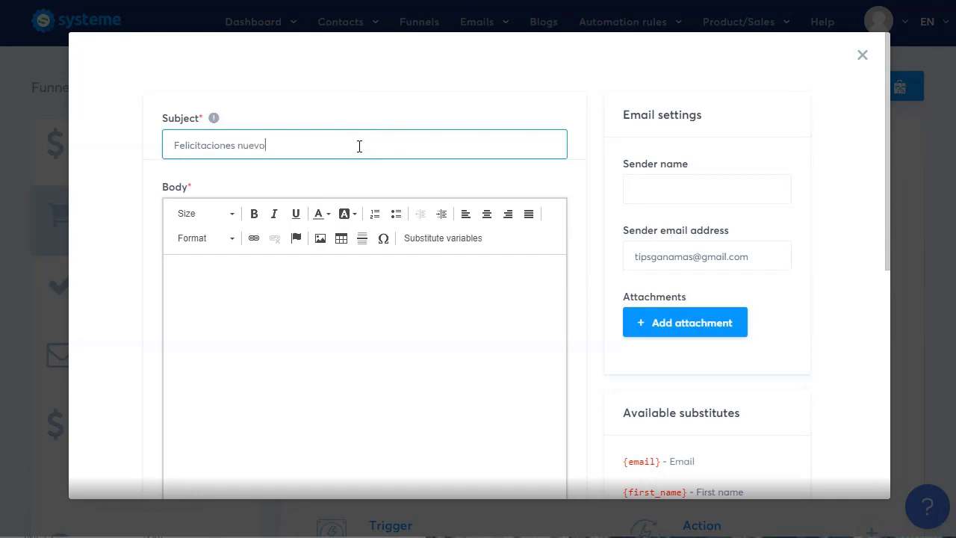
pyautogui.write(' Marketer')
# - Write the congratulations body ending 'Aqui tienes el ACCESO A MI GUIA SUPER CHULI' and select that phrase
pyautogui.click(420, 325)
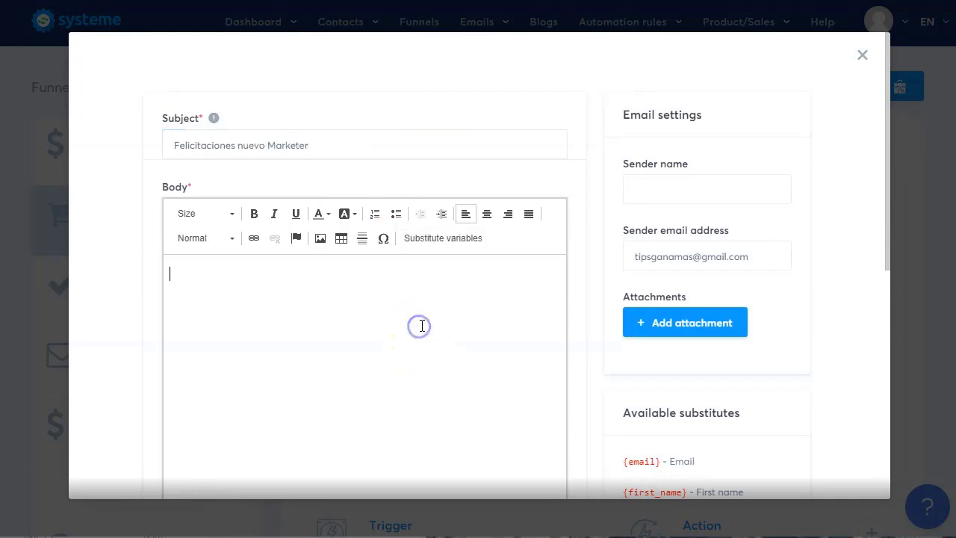
pyautogui.write('Enhorabuan p')
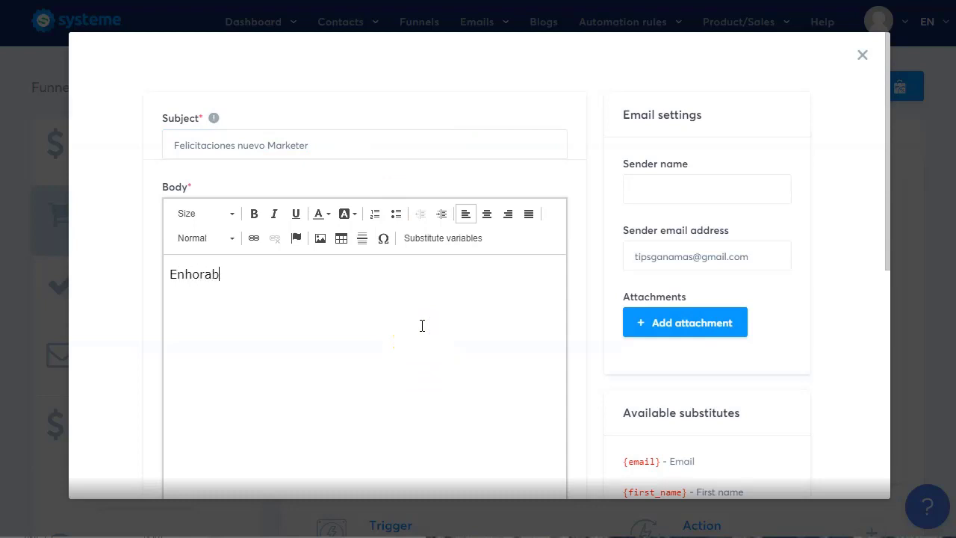
pyautogui.press('BackSpace')
pyautogui.press('BackSpace')
pyautogui.write('uena por la decis')
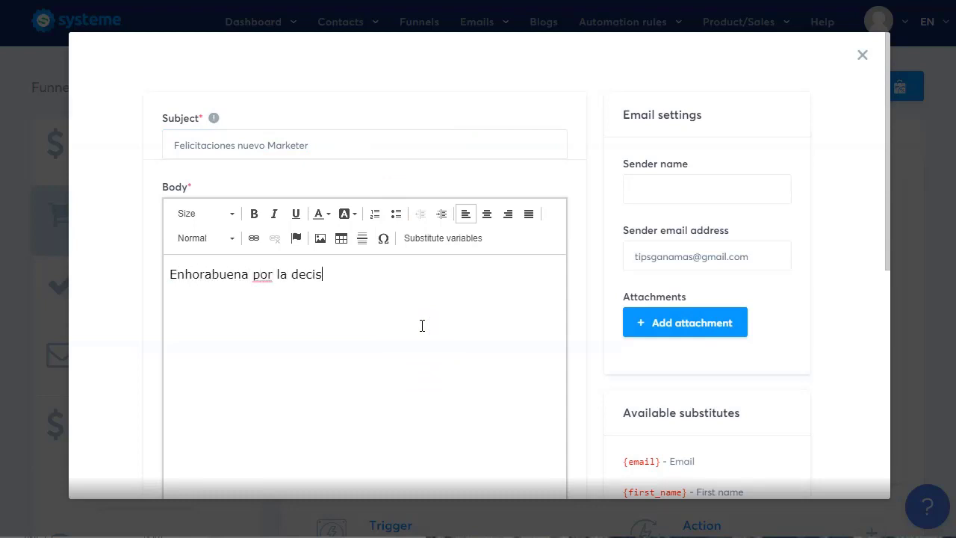
pyautogui.write('ión de mejorar tu futuro')
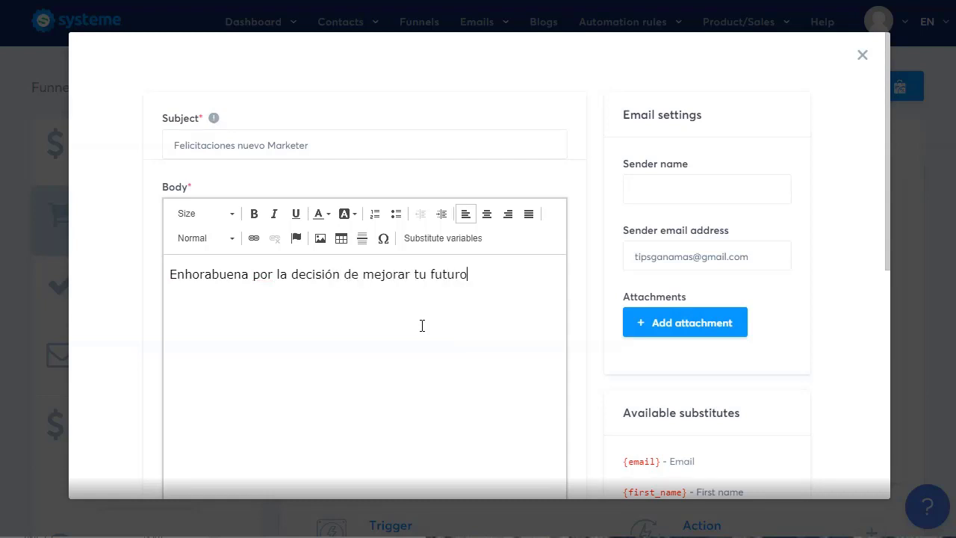
pyautogui.write(' y el de tu familia')
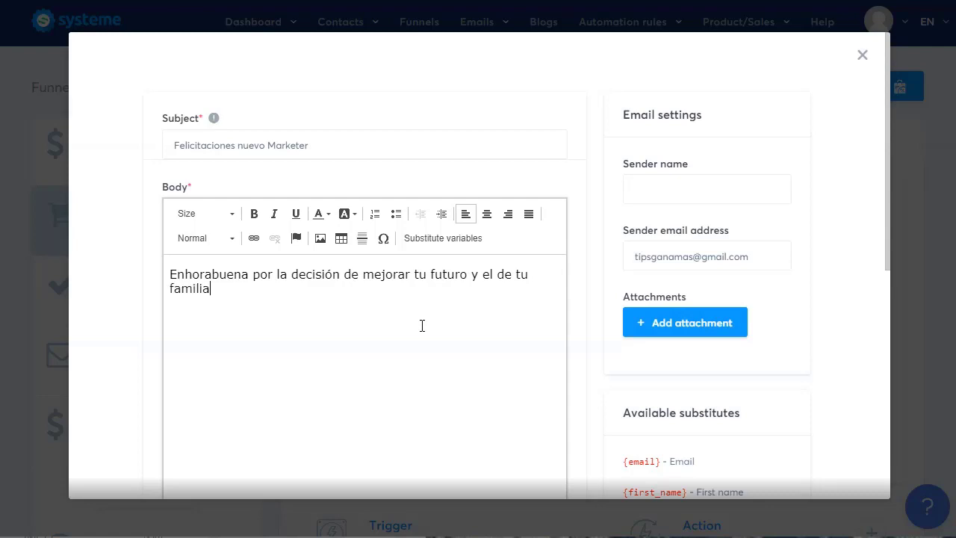
pyautogui.write('. Aqui tienes e')
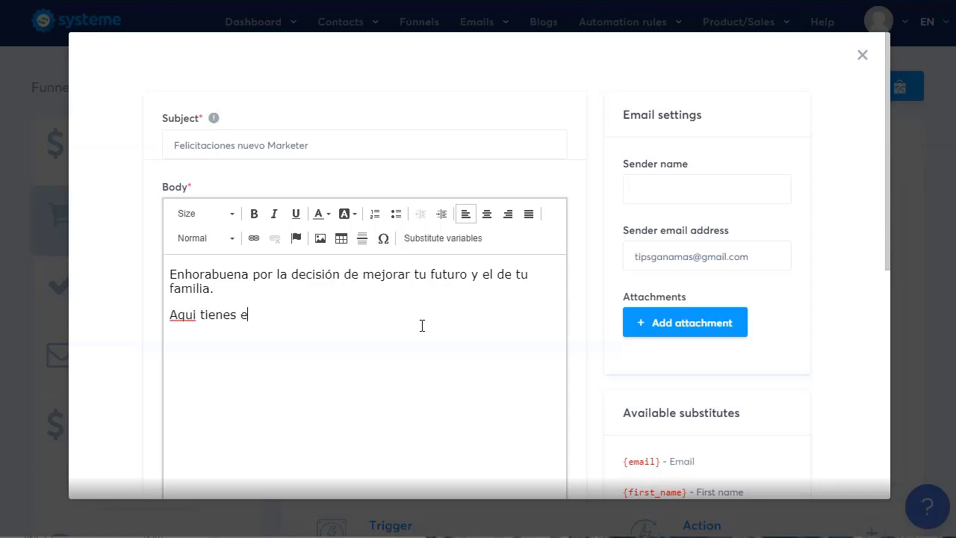
pyautogui.write('l ACCESO A MI GU')
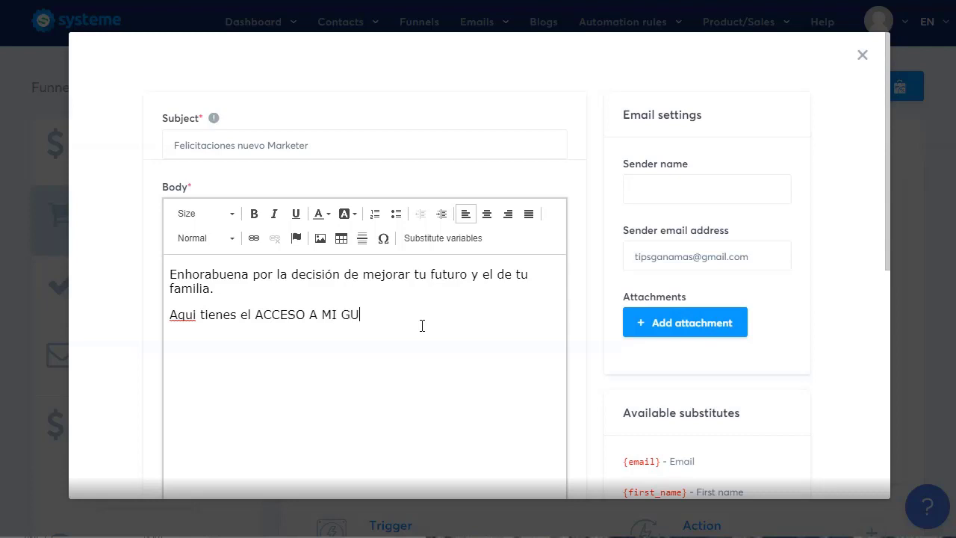
pyautogui.write('IA SUOER')
pyautogui.press('BackSpace')
pyautogui.press('BackSpace')
pyautogui.press('BackSpace')
pyautogui.write('PER CHULI')
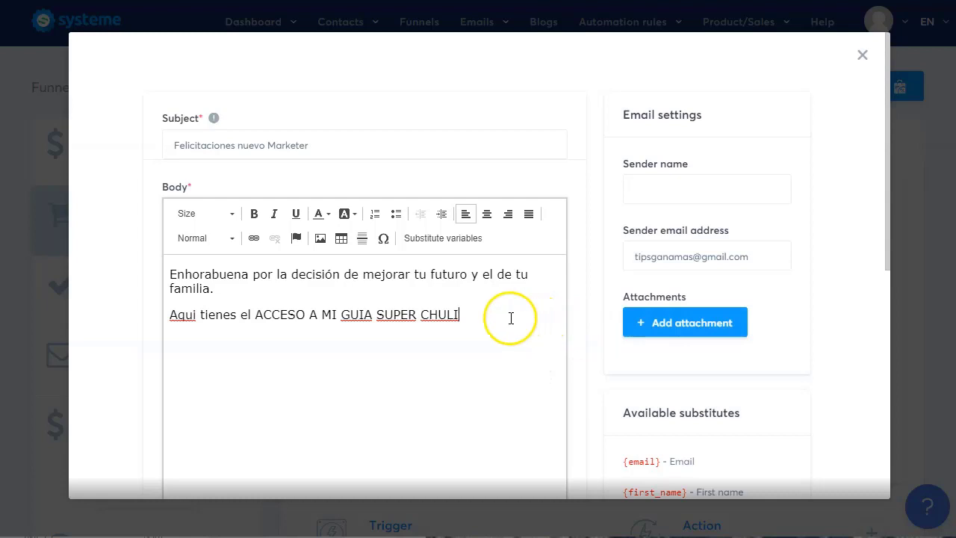
pyautogui.moveTo(461, 315); pyautogui.dragTo(253, 312)
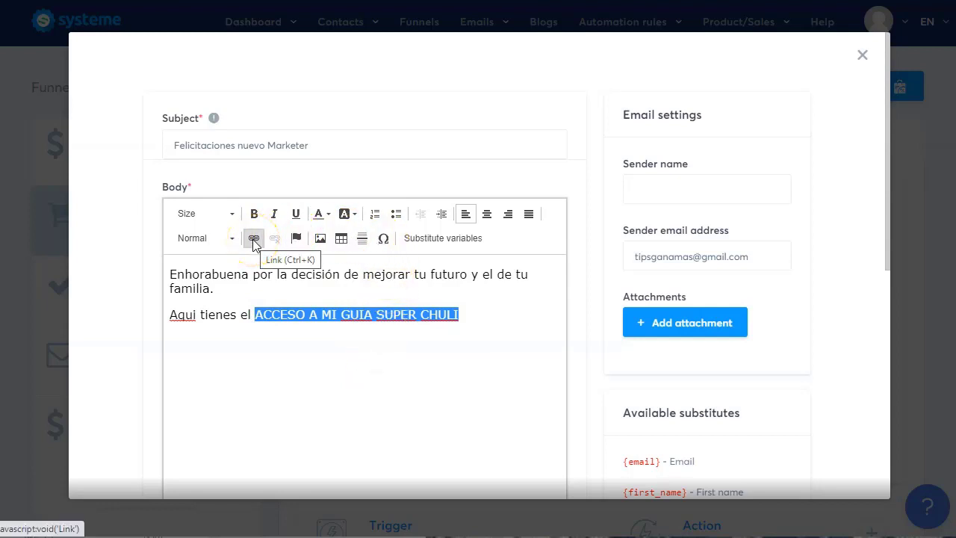
# - Below the guide line, add 'por ser de los primeros en confiar en mi, tengo este REGALO SORPRESA PARA TI'
pyautogui.click(358, 342)
pyautogui.click(450, 325)
pyautogui.click(478, 315)
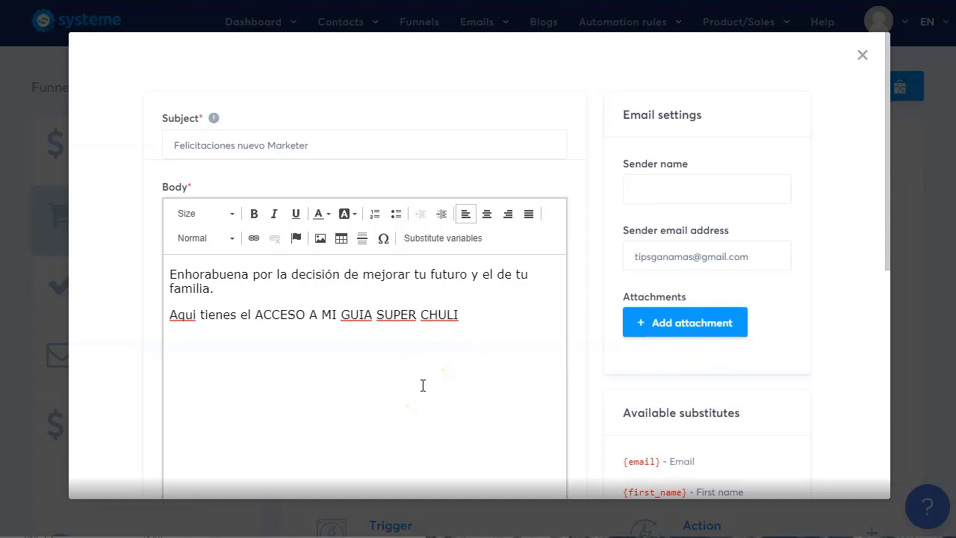
pyautogui.click(457, 315)
pyautogui.click(412, 358)
pyautogui.write('pO')
pyautogui.write('or ser de ñpos')
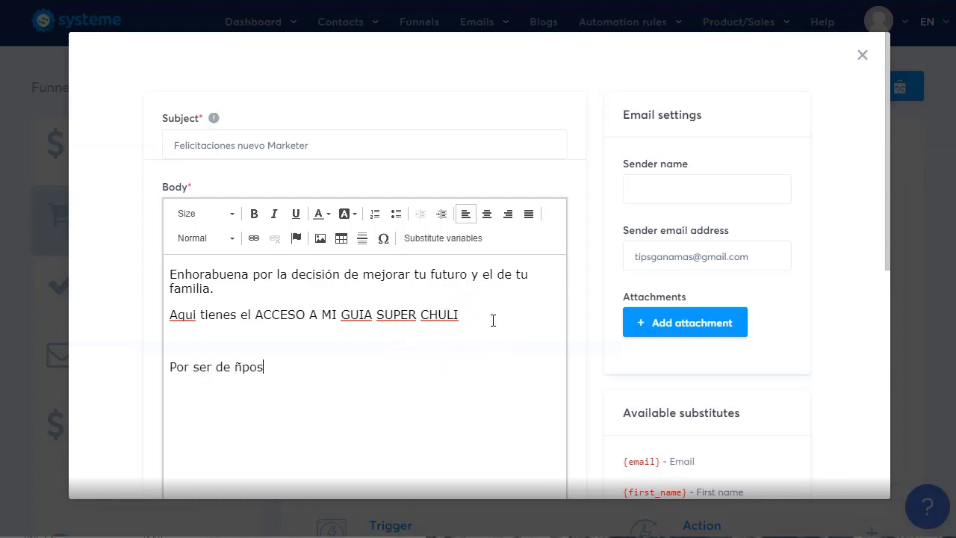
pyautogui.press('BackSpace')
pyautogui.press('BackSpace')
pyautogui.press('BackSpace')
pyautogui.write('los priemro')
pyautogui.press('BackSpace')
pyautogui.press('BackSpace')
pyautogui.press('BackSpace')
pyautogui.write('meros e')
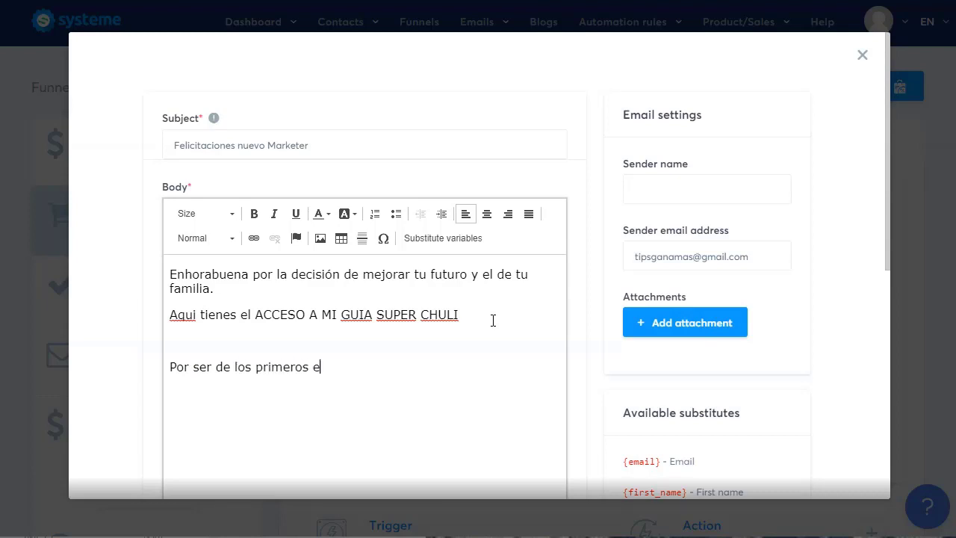
pyautogui.write('n confiar en mi')
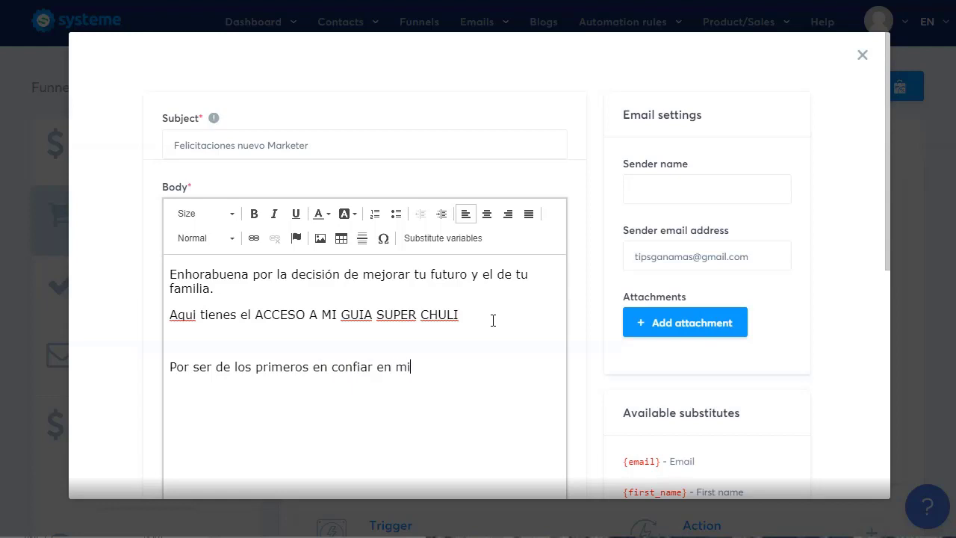
pyautogui.write(', tengo este ')
pyautogui.write('RGAL')
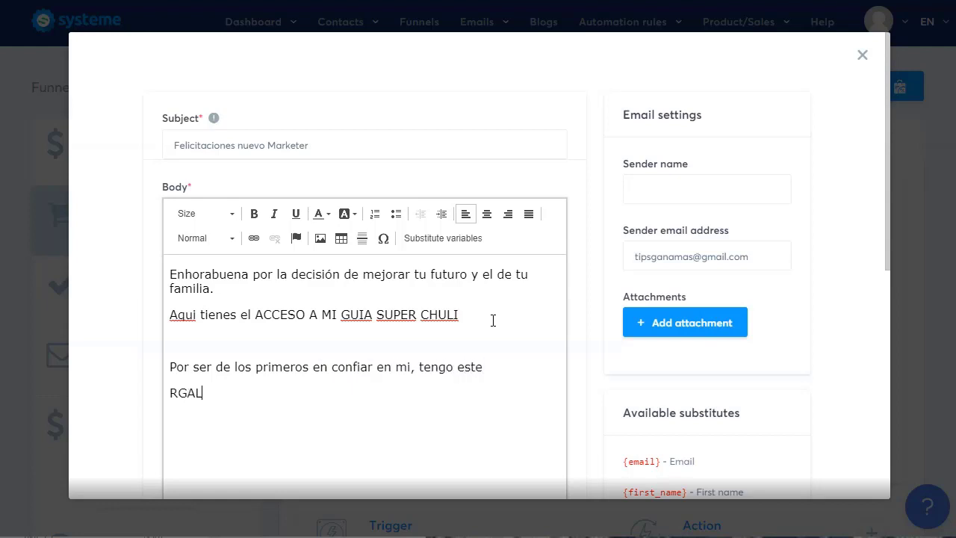
pyautogui.press('BackSpace')
pyautogui.write('EGALO SORPRESA PARA TI')
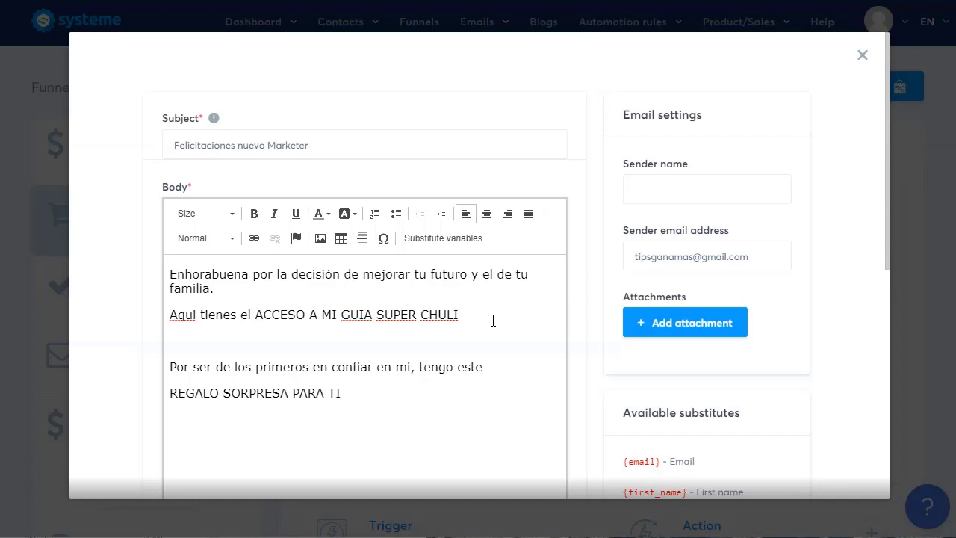
# - On a new line add 'Recibe el software para generar montones de ventas sin mover un dedo'
pyautogui.press('Return')
pyautogui.write('Recibe el curso')
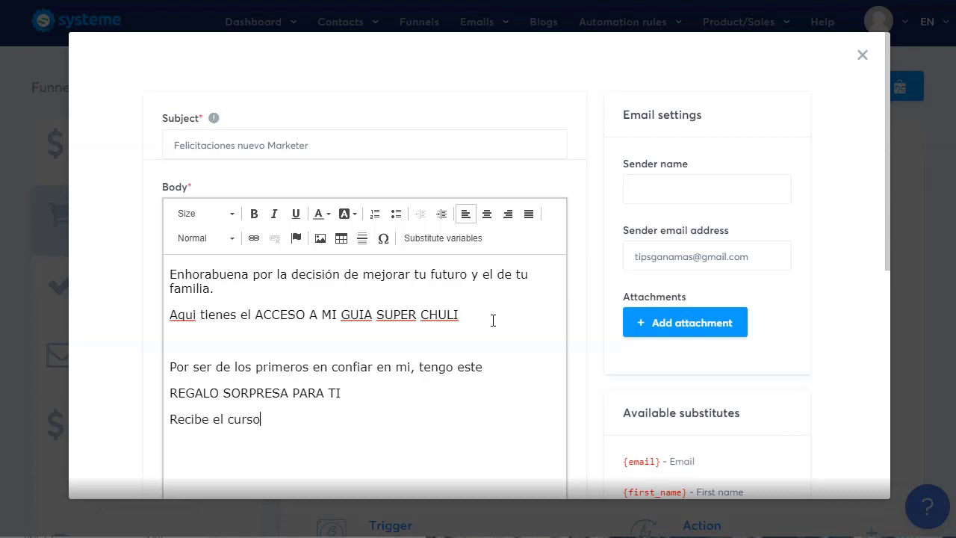
pyautogui.press('BackSpace')
pyautogui.press('BackSpace')
pyautogui.press('BackSpace')
pyautogui.press('BackSpace')
pyautogui.press('BackSpace')
pyautogui.write('software')
pyautogui.write(' apra')
pyautogui.press('BackSpace')
pyautogui.press('BackSpace')
pyautogui.write('para genearr montone')
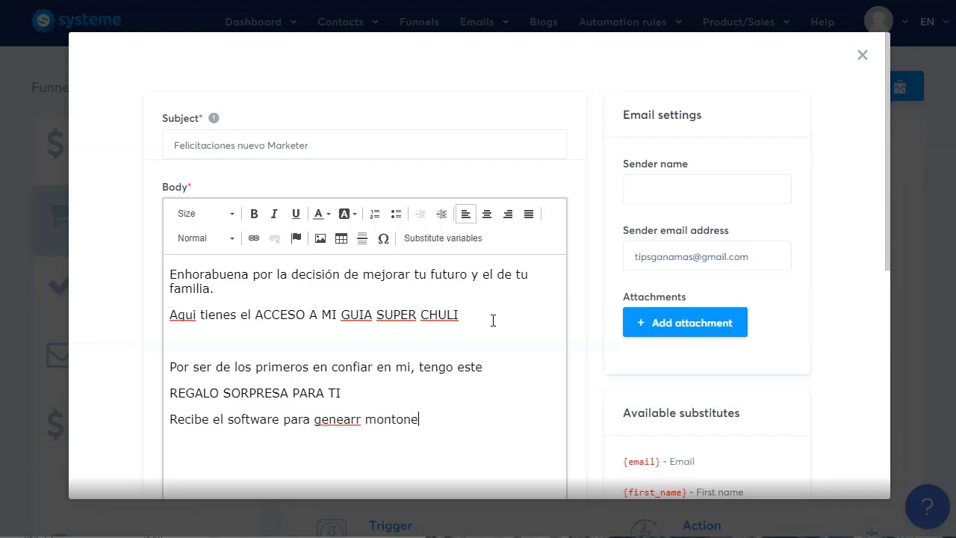
pyautogui.write('s de ventas sn mover u')
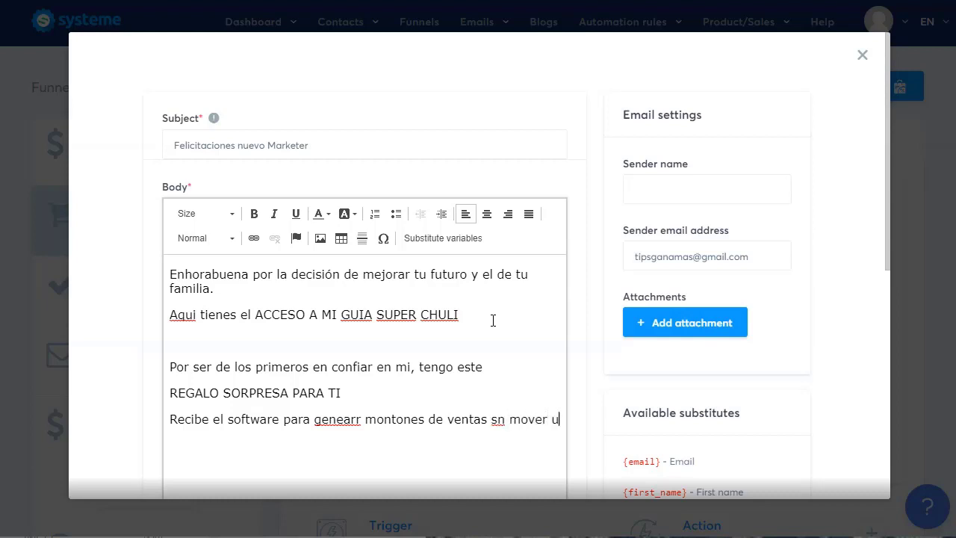
pyautogui.write('n ded')
pyautogui.press('BackSpace')
pyautogui.press('BackSpace')
pyautogui.scroll(-1, 389, 340)
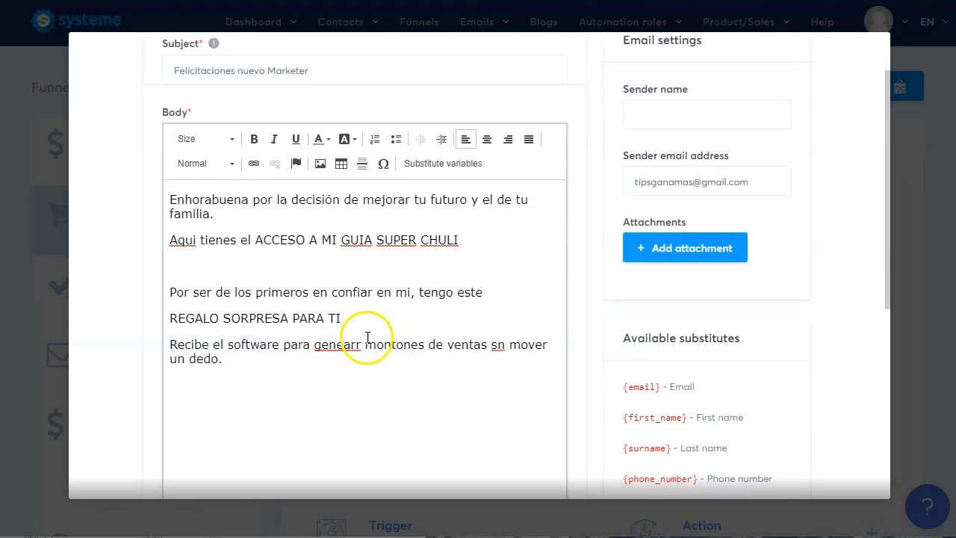
# - Copy the {first_name} substitute and paste it after 'Enhorabuena' in the email body
pyautogui.click(254, 200)
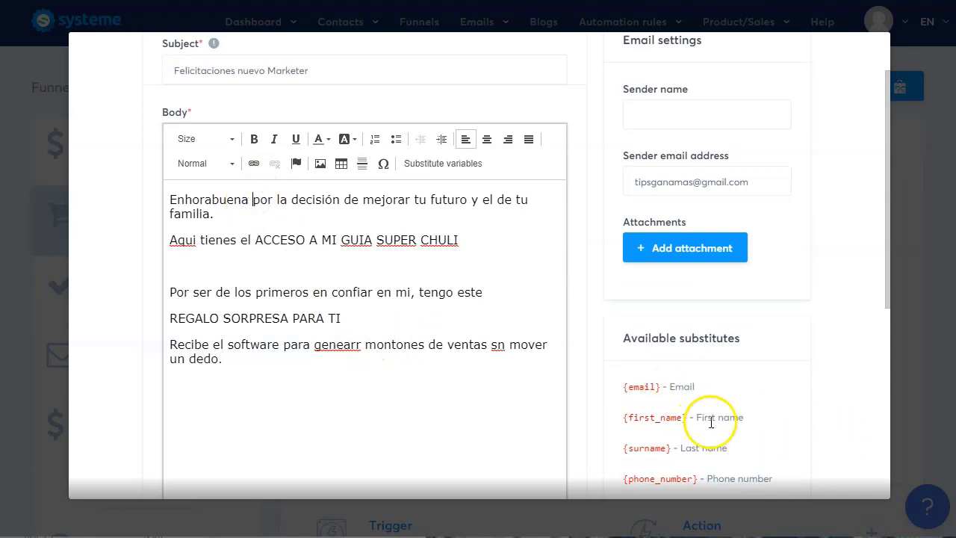
pyautogui.moveTo(688, 418); pyautogui.dragTo(622, 418)
pyautogui.rightClick(623, 418)
pyautogui.click(670, 428)
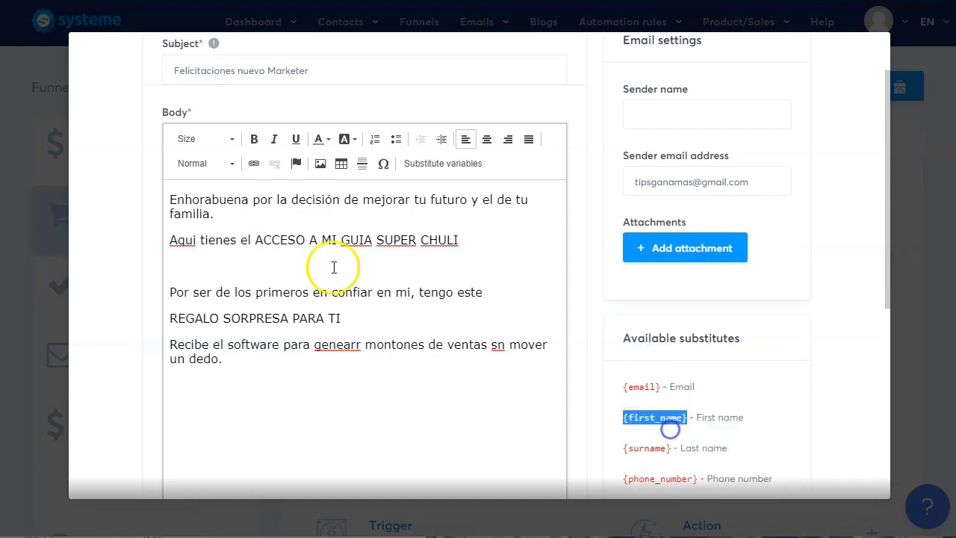
pyautogui.rightClick(253, 199)
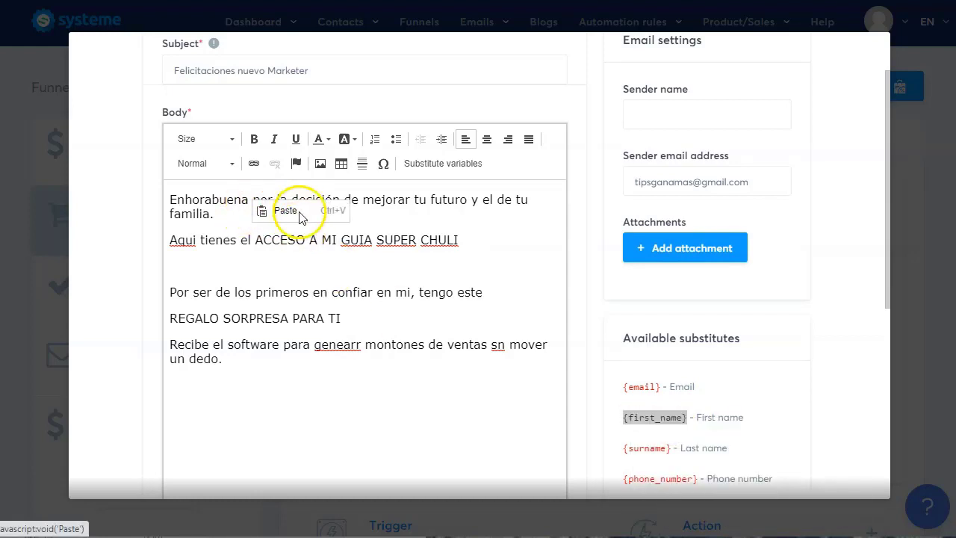
pyautogui.click(305, 215)
pyautogui.click(289, 319)
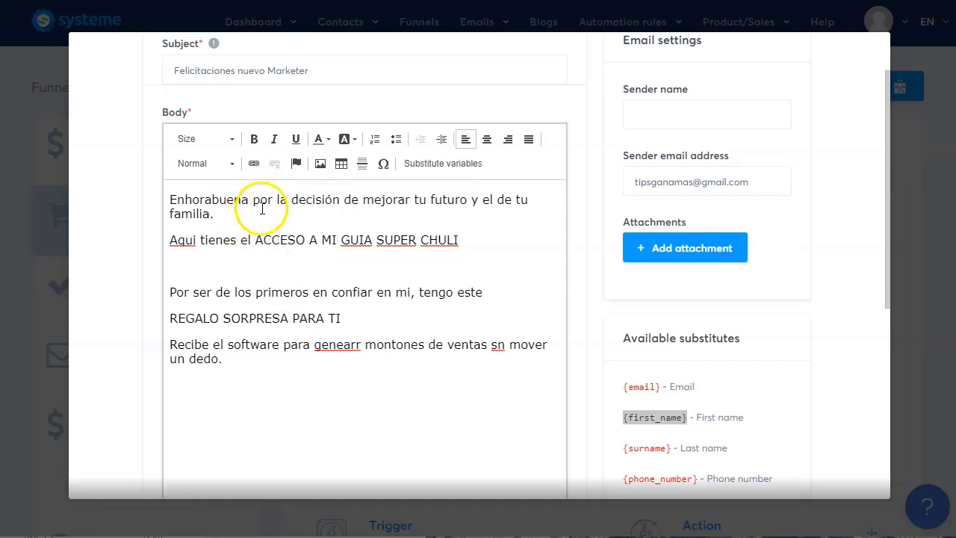
pyautogui.click(257, 202)
pyautogui.hotkey('ctrl', 'v')
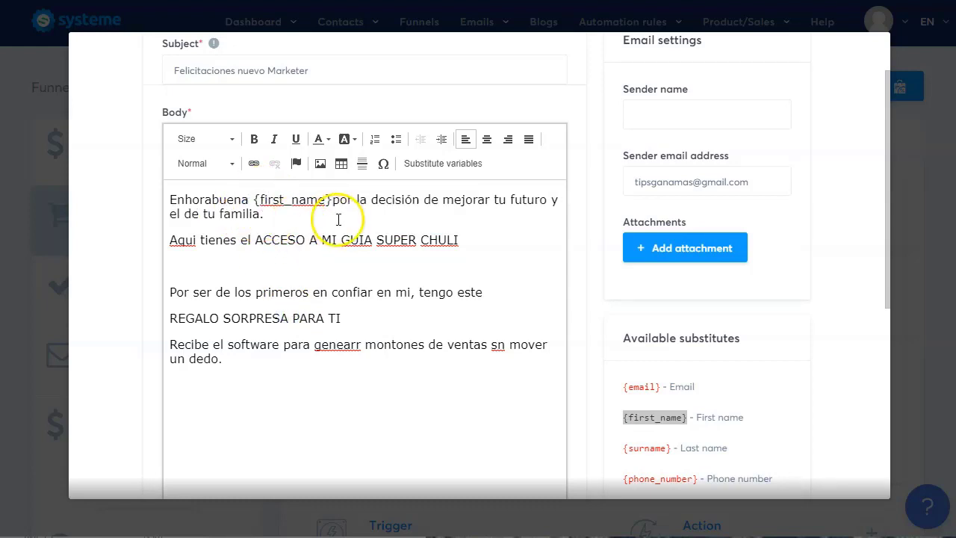
pyautogui.scroll(-2, 381, 351)
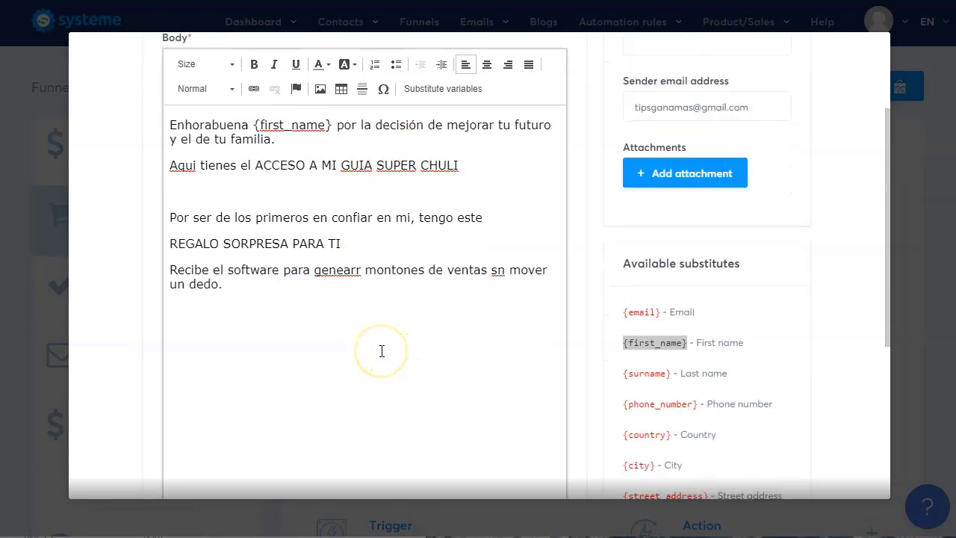
pyautogui.scroll(-2, 382, 350)
pyautogui.scroll(5, 389, 348)
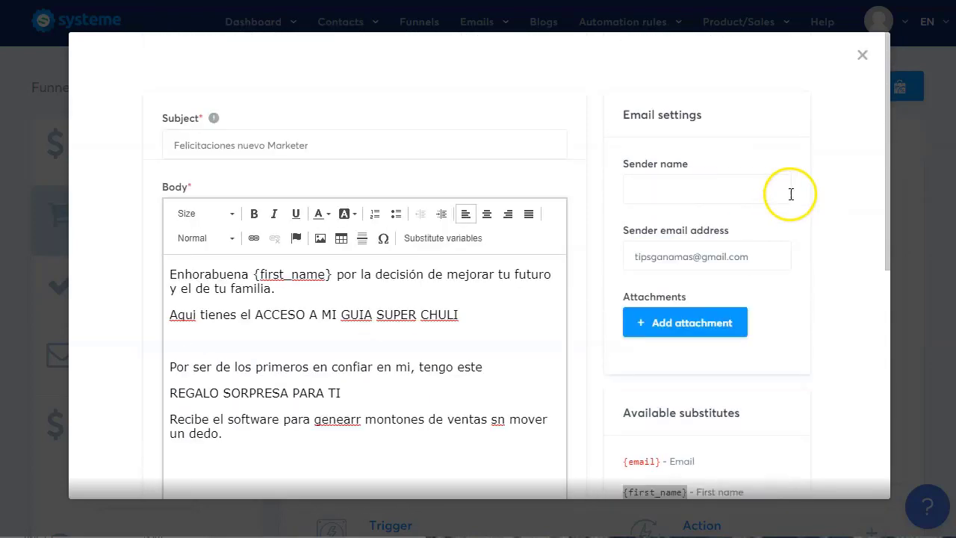
pyautogui.scroll(-5, 804, 322)
# - Attempt to save the email, then close the editor unsaved and return to the automation rules
pyautogui.click(758, 445)
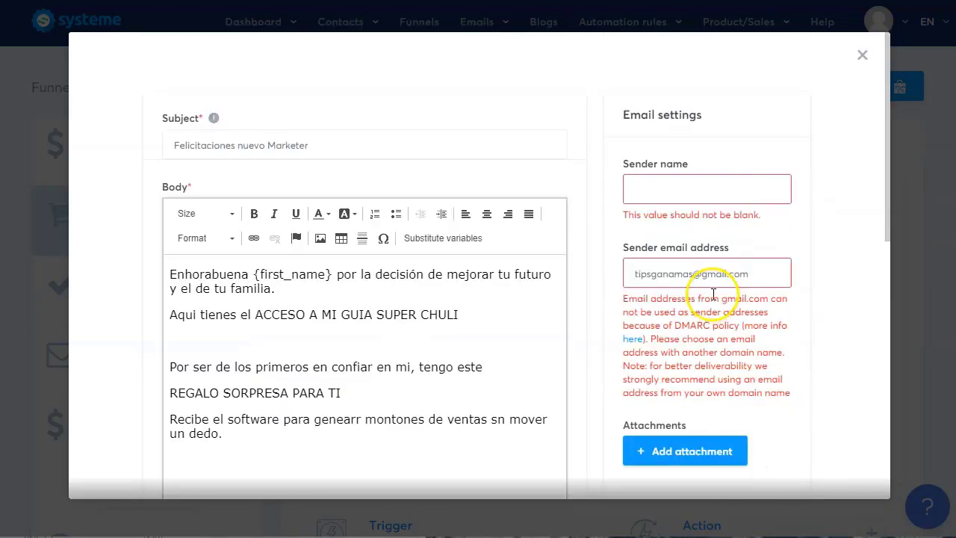
pyautogui.click(739, 189)
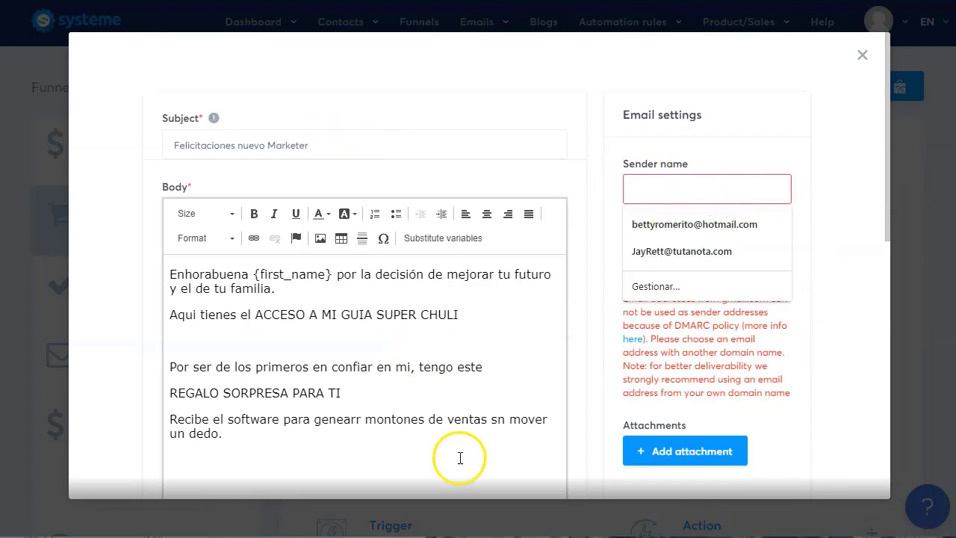
pyautogui.click(862, 55)
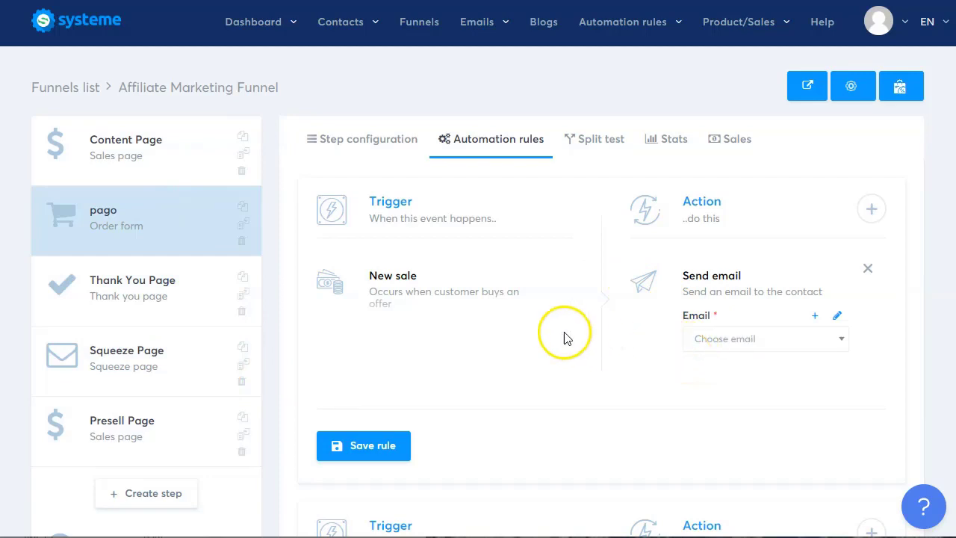
# - Add an 'Add a tag' action set to CPA to the pago step's New sale rule
pyautogui.scroll(-1, 566, 335)
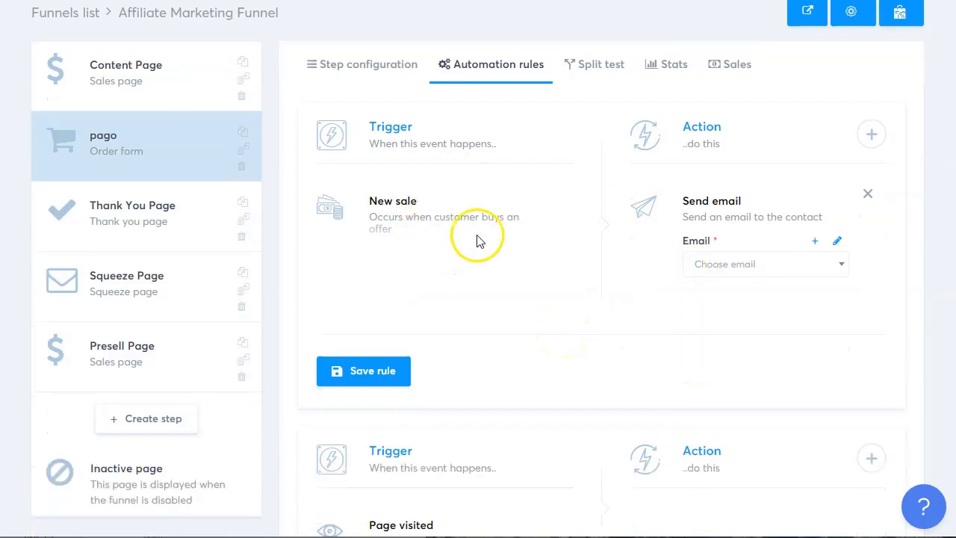
pyautogui.scroll(1, 421, 262)
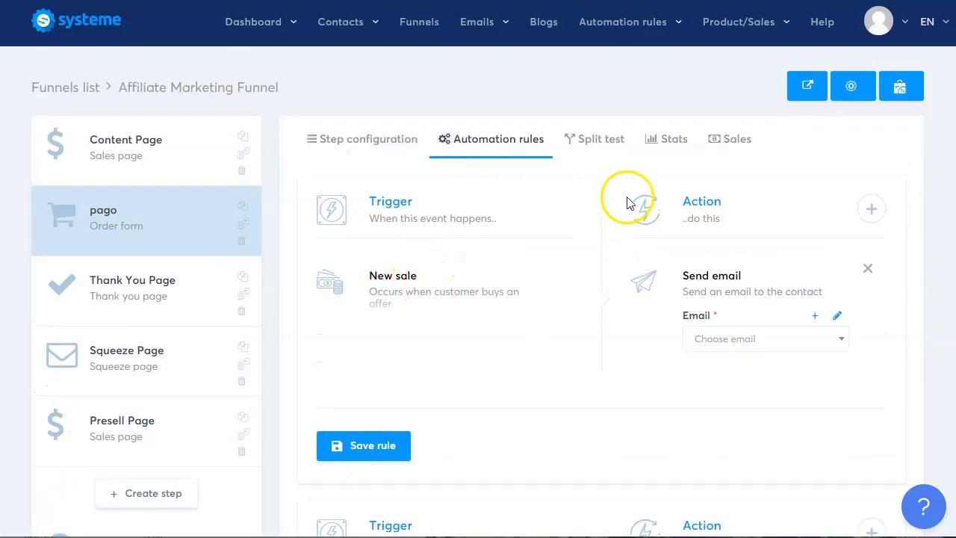
pyautogui.click(872, 209)
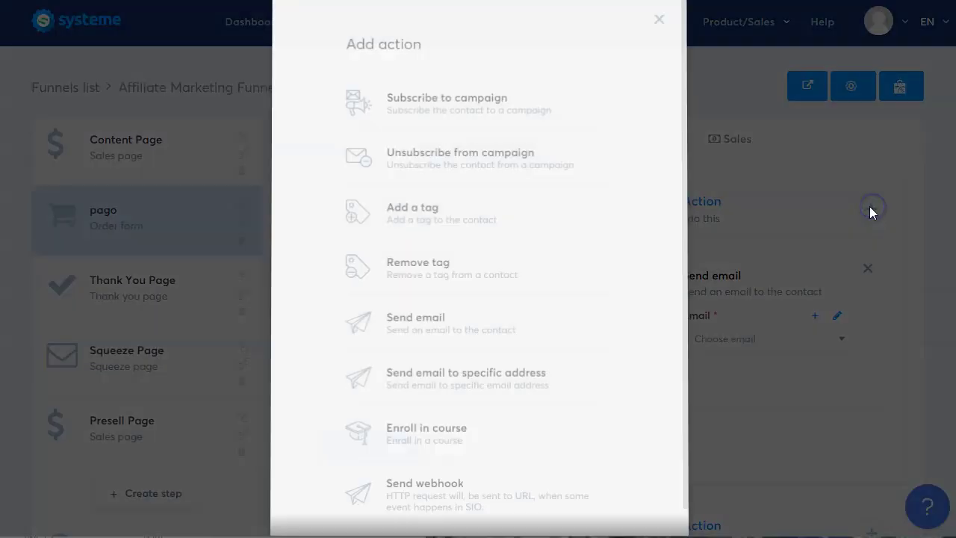
pyautogui.click(465, 212)
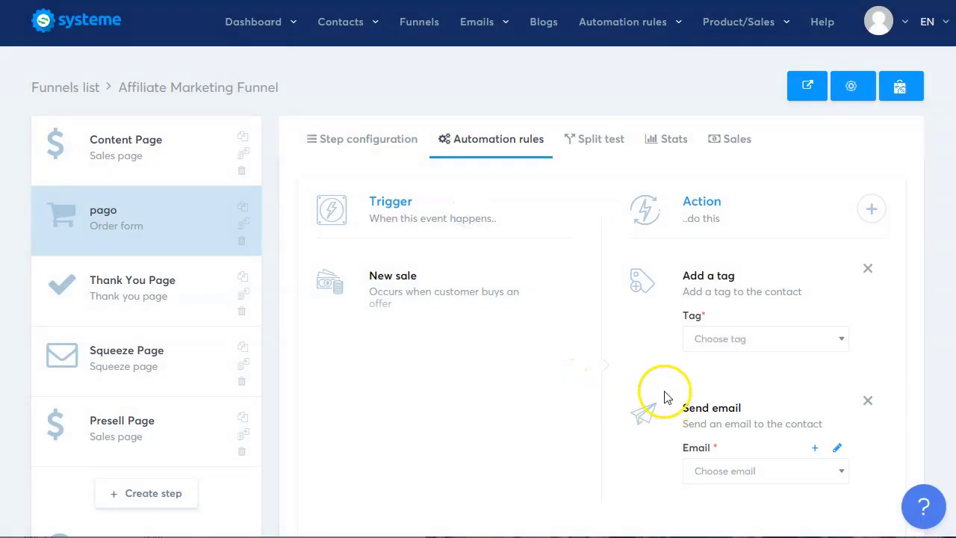
pyautogui.scroll(-2, 717, 373)
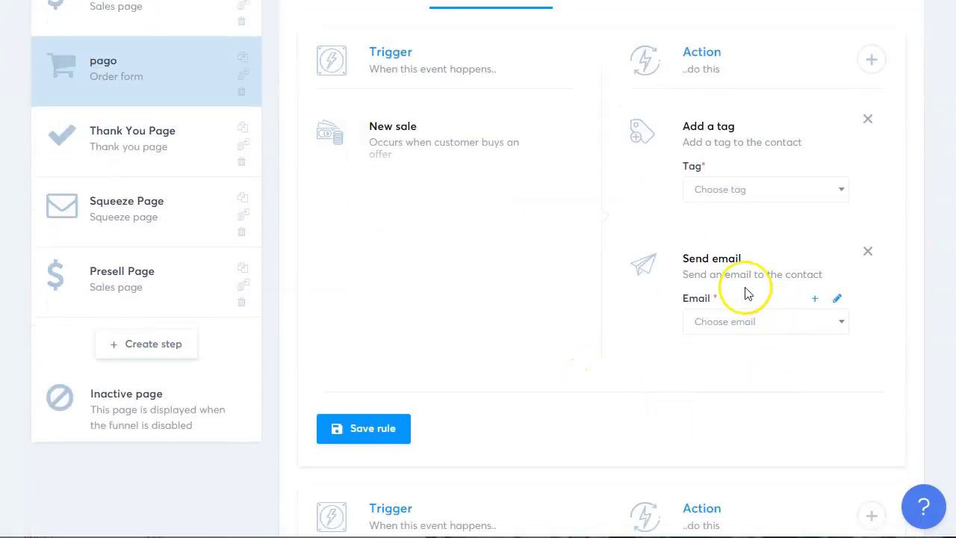
pyautogui.click(765, 193)
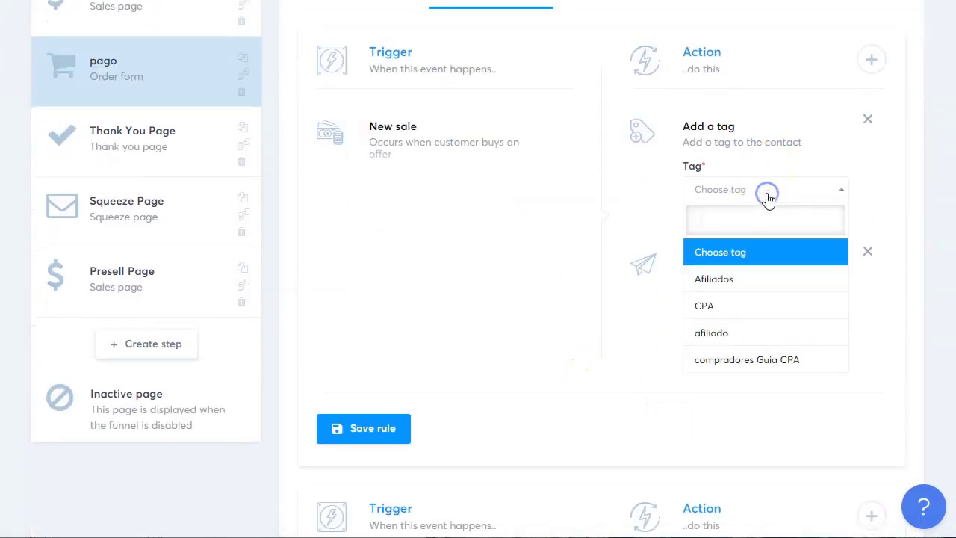
pyautogui.click(751, 304)
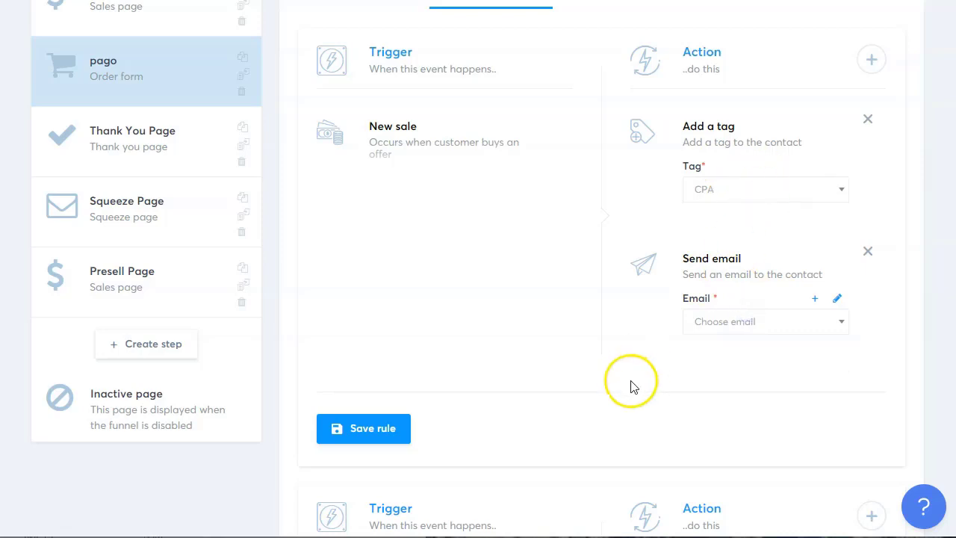
pyautogui.scroll(1, 632, 383)
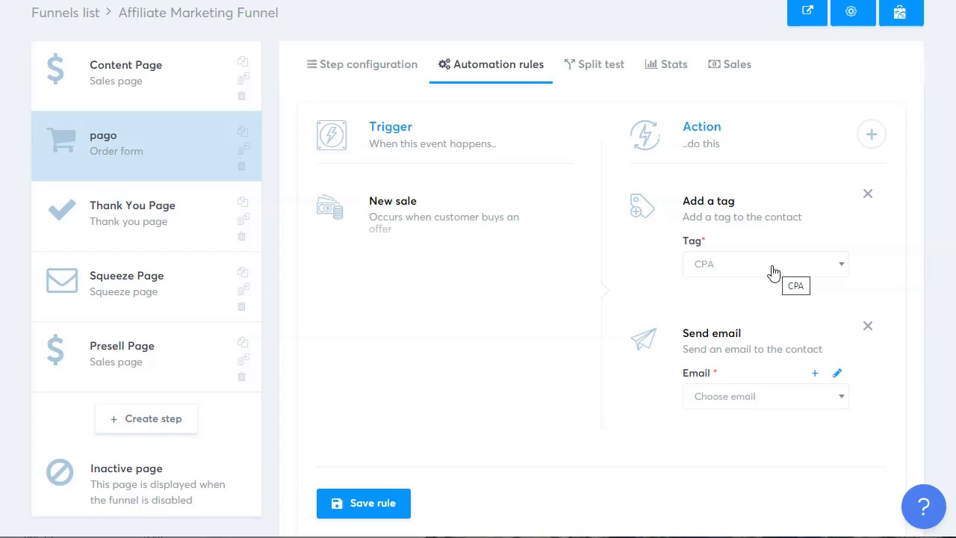
pyautogui.click(482, 361)
pyautogui.click(479, 365)
pyautogui.scroll(1, 479, 366)
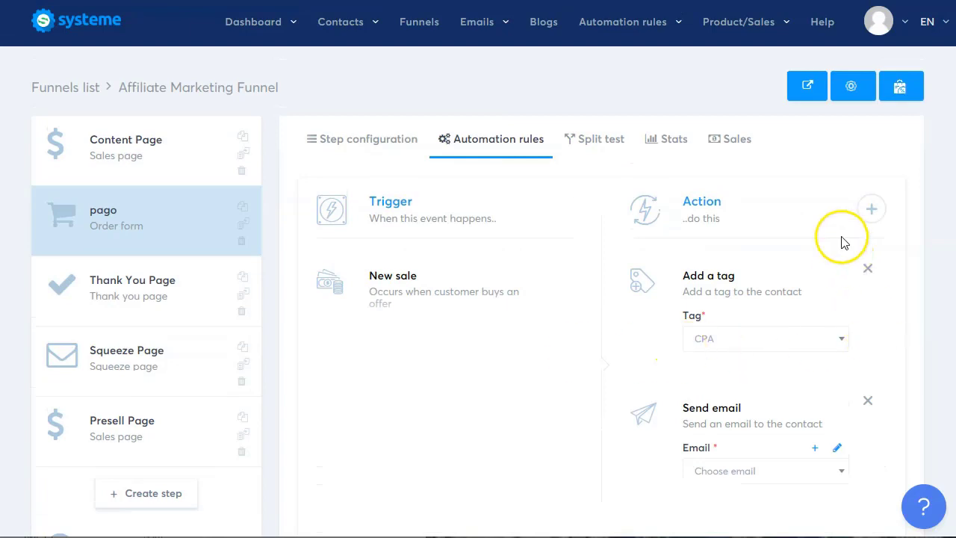
# - From Emails > Newsletters, start a newsletter and tick CPA under 'Exclude the following tags'
pyautogui.moveTo(502, 30)
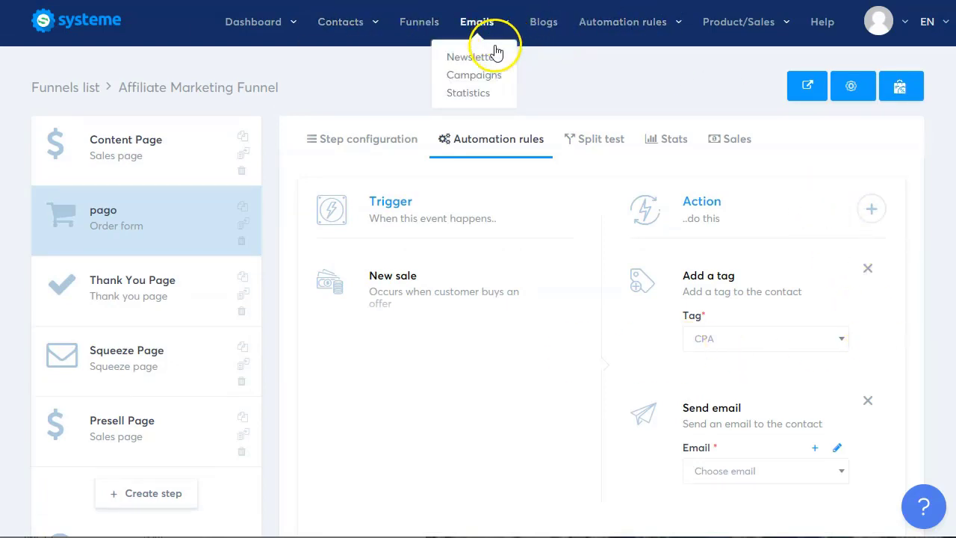
pyautogui.click(482, 57)
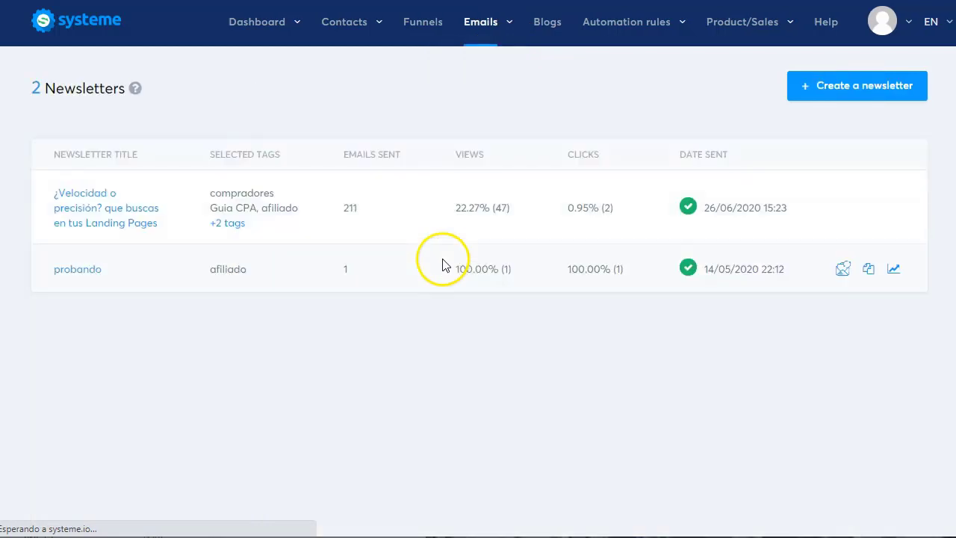
pyautogui.click(855, 86)
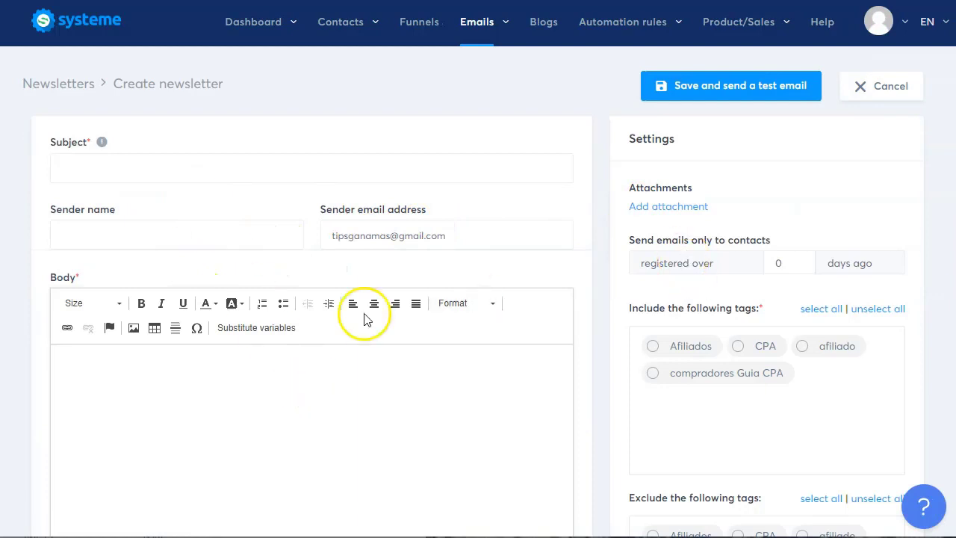
pyautogui.scroll(-2, 302, 353)
pyautogui.scroll(-3, 301, 352)
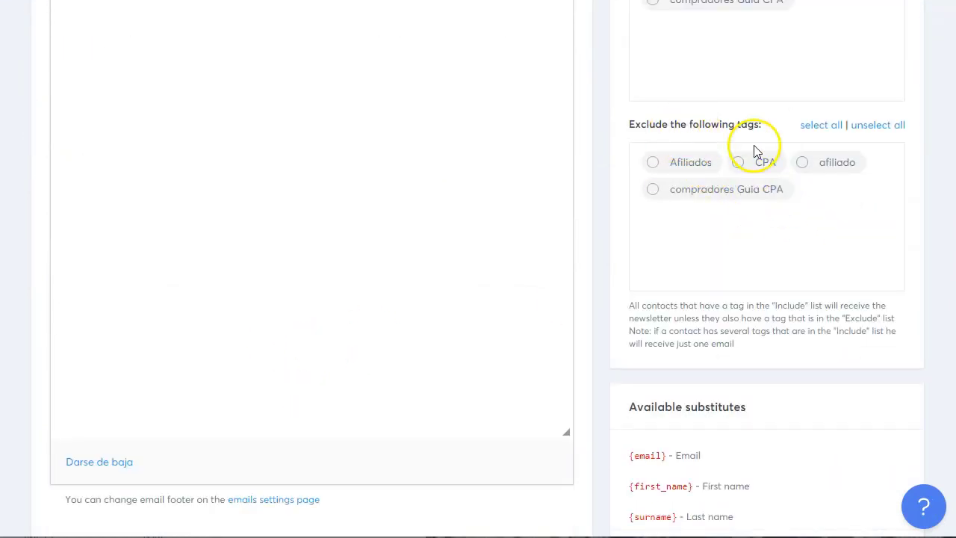
pyautogui.click(757, 168)
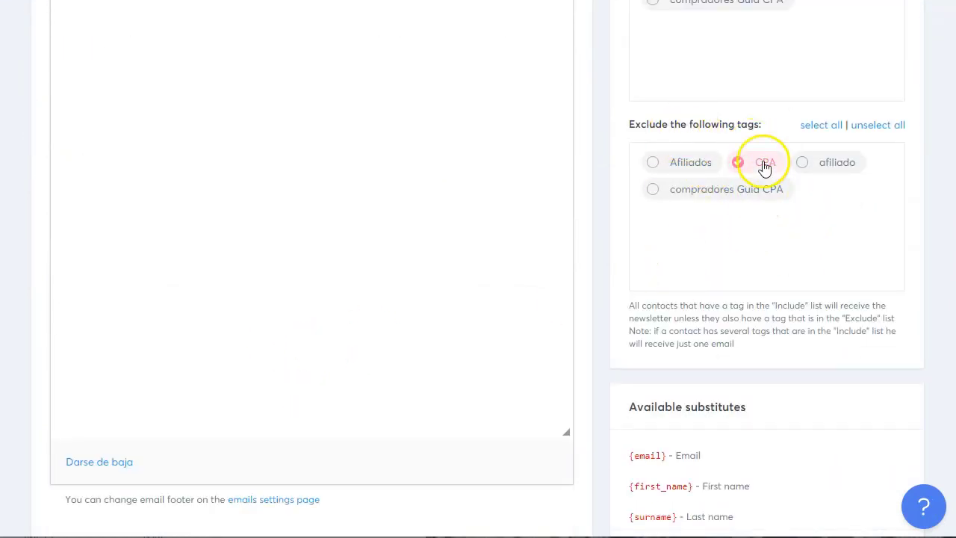
pyautogui.scroll(4, 362, 352)
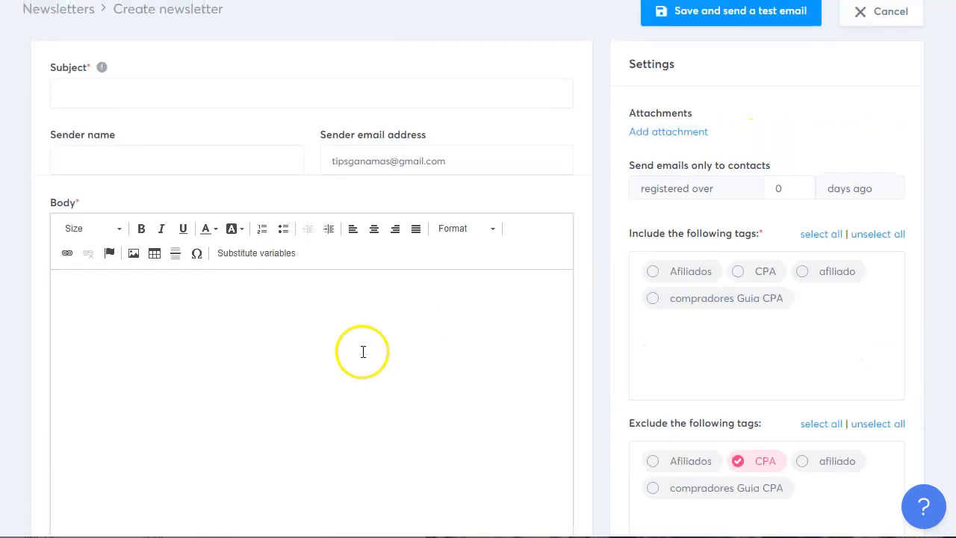
# - Cancel the newsletter draft, returning to the Newsletters list with its two sent newsletters
pyautogui.click(896, 91)
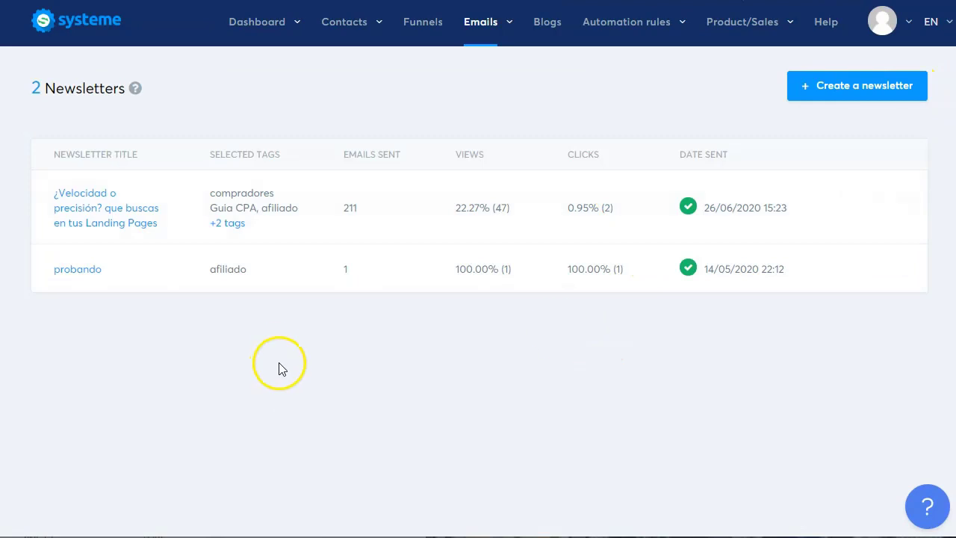
pyautogui.moveTo(274, 273)
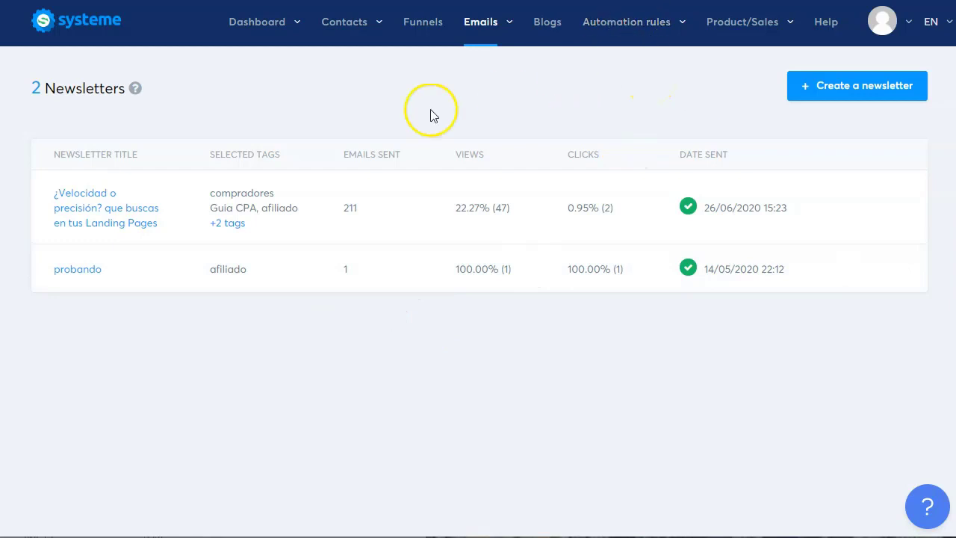
pyautogui.moveTo(256, 30)
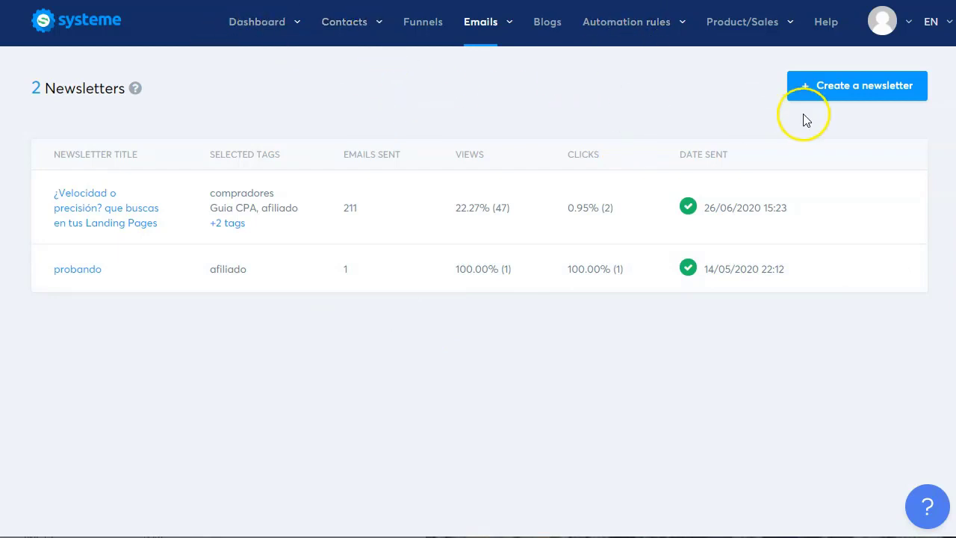
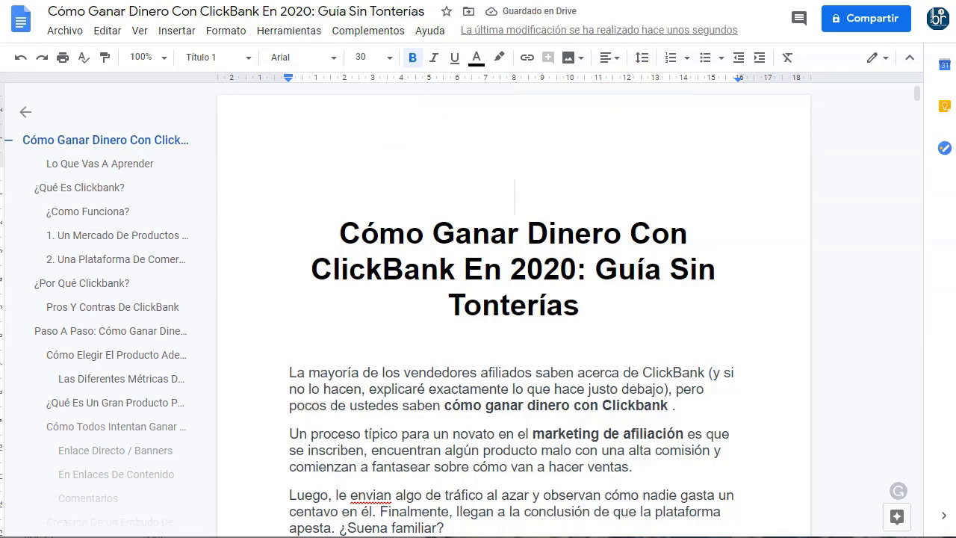
# - Open canva.com in a new browser tab
pyautogui.hotkey('ctrl', 't')
pyautogui.write('ca')
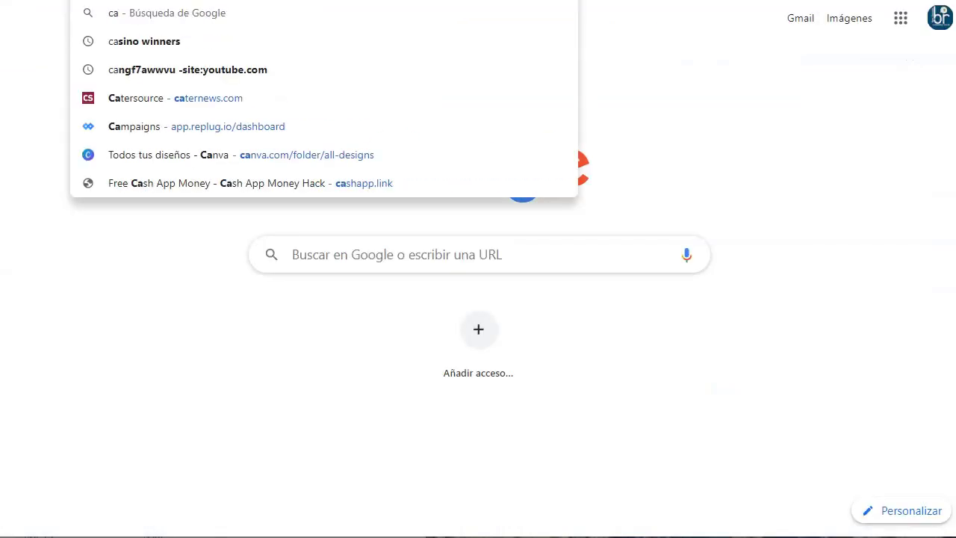
pyautogui.write('nva')
pyautogui.press('Return')
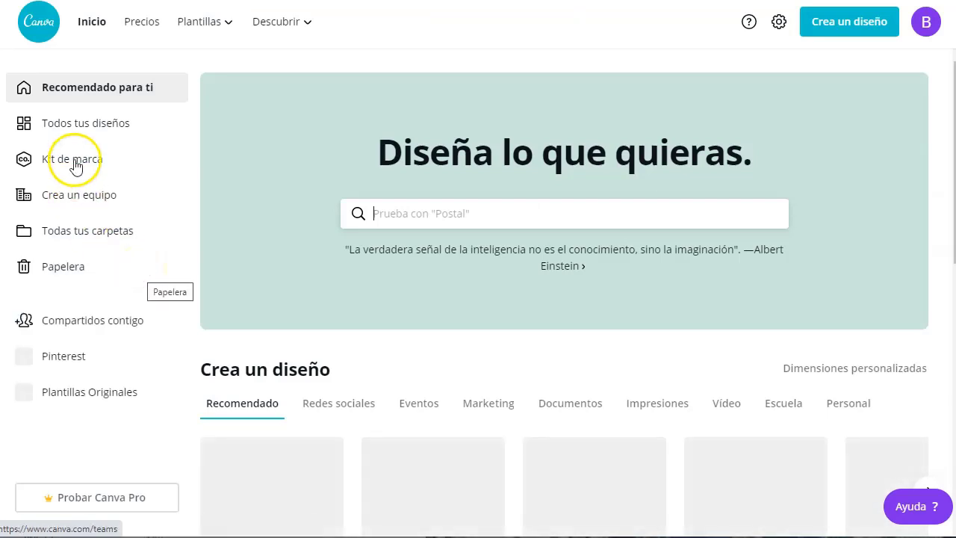
# - Start a Documento A4 design from the black-and-white shuttertalk press-kit template
pyautogui.click(435, 216)
pyautogui.write('a')
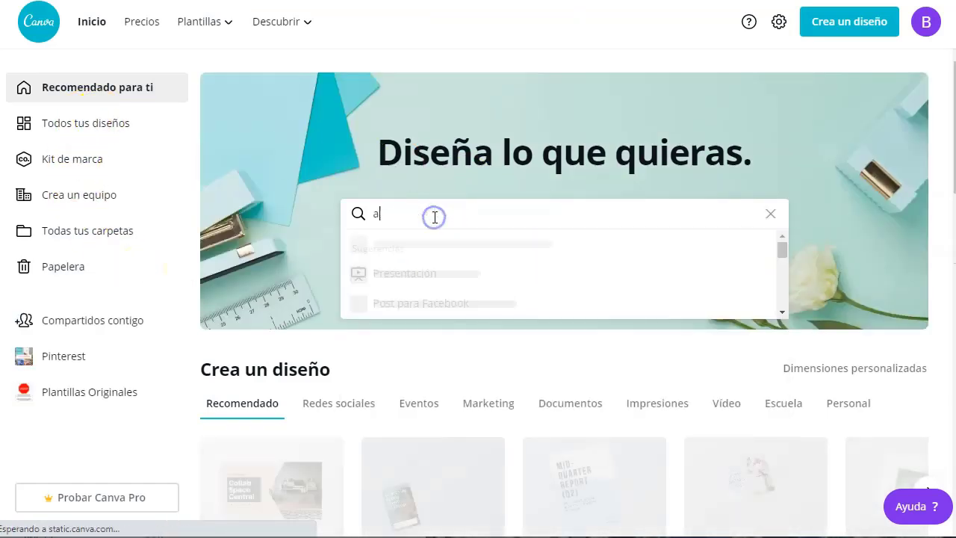
pyautogui.write('4')
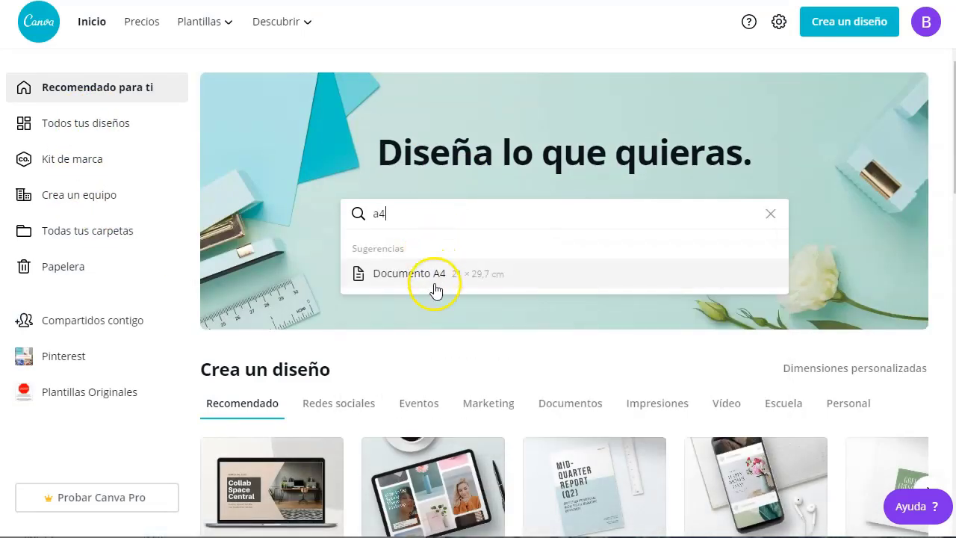
pyautogui.click(436, 290)
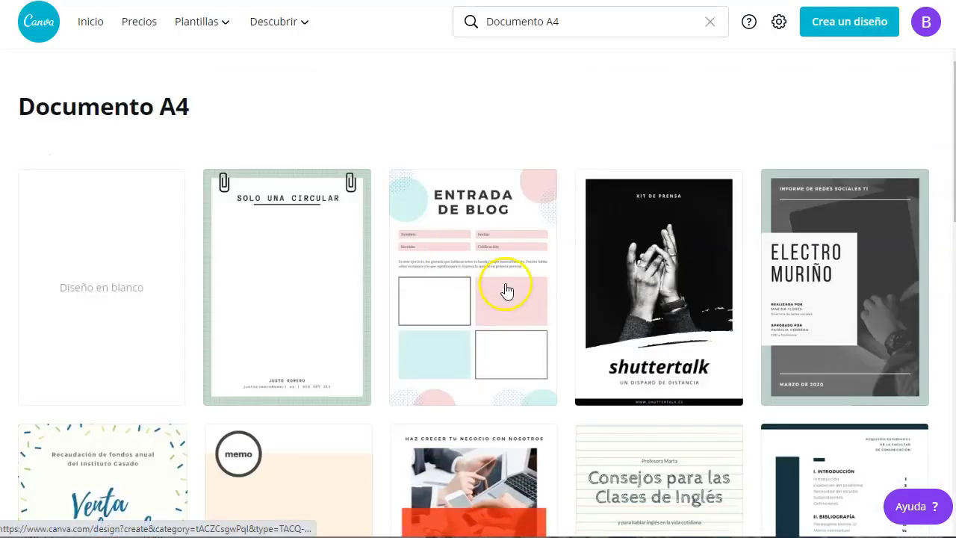
pyautogui.scroll(-2, 635, 313)
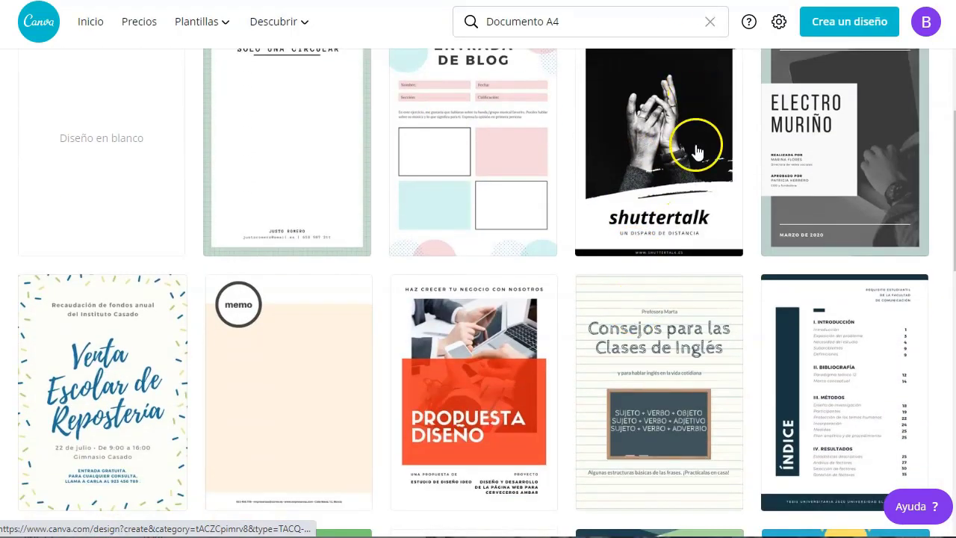
pyautogui.click(697, 152)
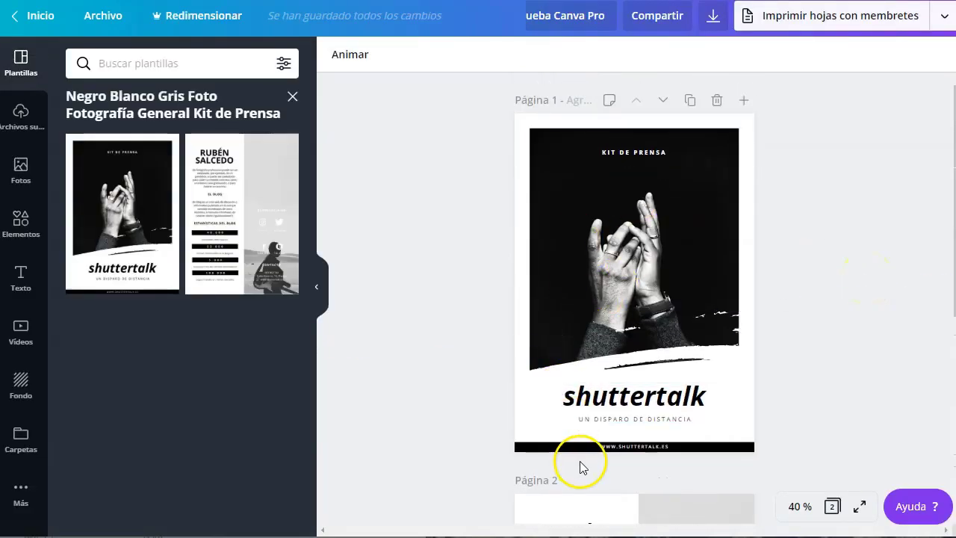
# - Replace the shuttertalk title with 'marketing de Afiliados... sin tonterias'
pyautogui.click(639, 393)
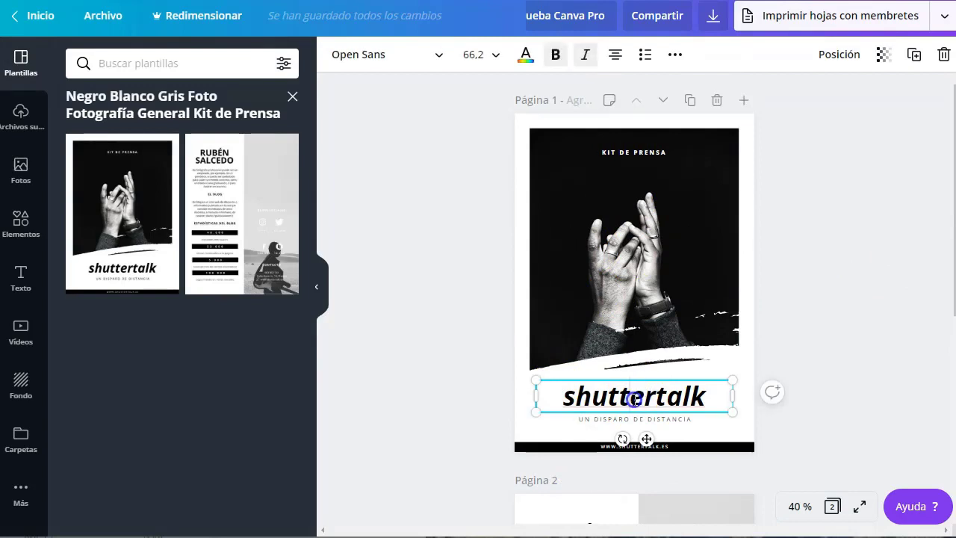
pyautogui.doubleClick(635, 398)
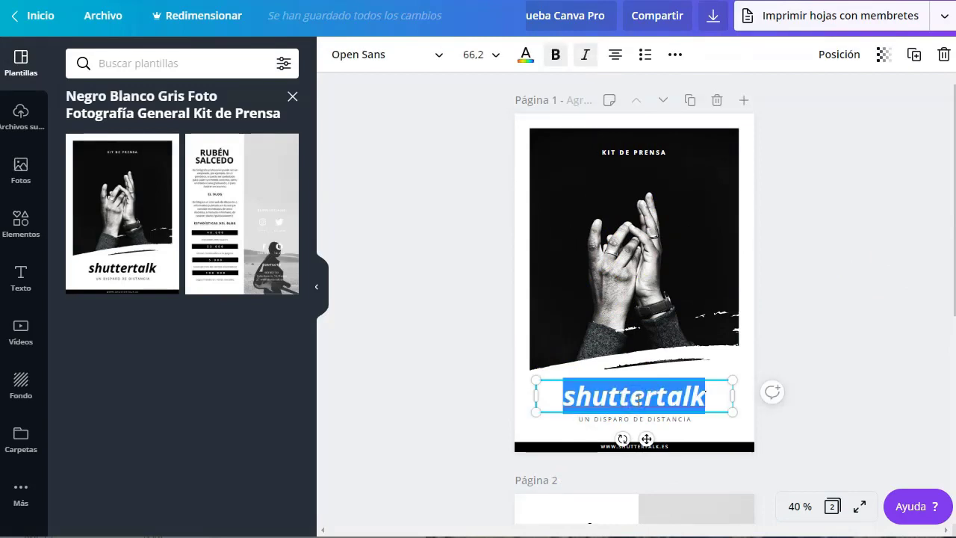
pyautogui.write('marketing de Af')
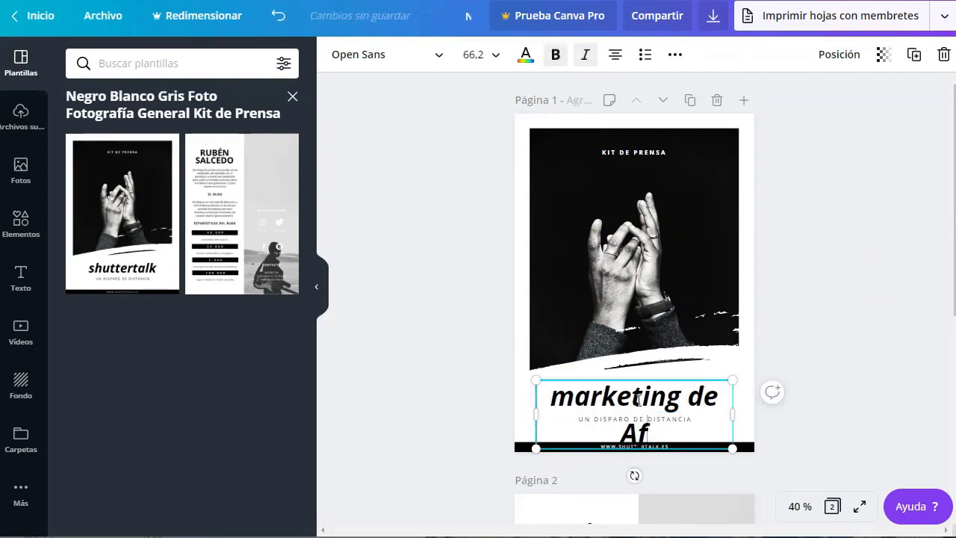
pyautogui.write('iliados... sin')
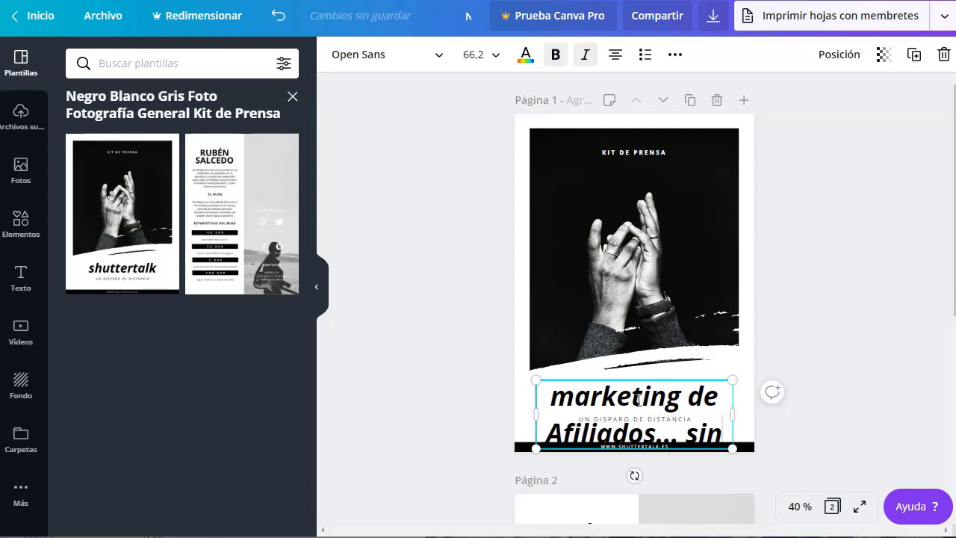
pyautogui.write(' tonterias')
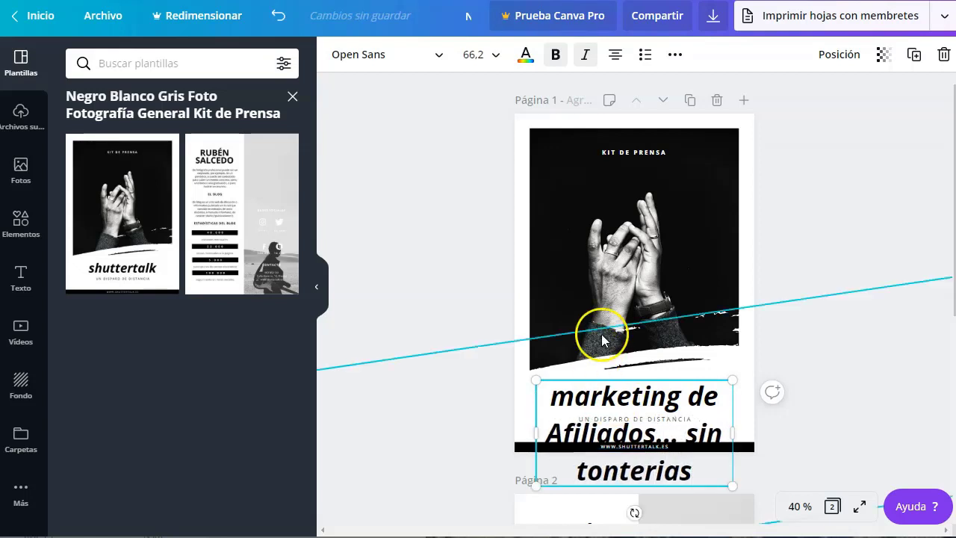
# - Move the new title up onto the green hills
pyautogui.click(662, 246)
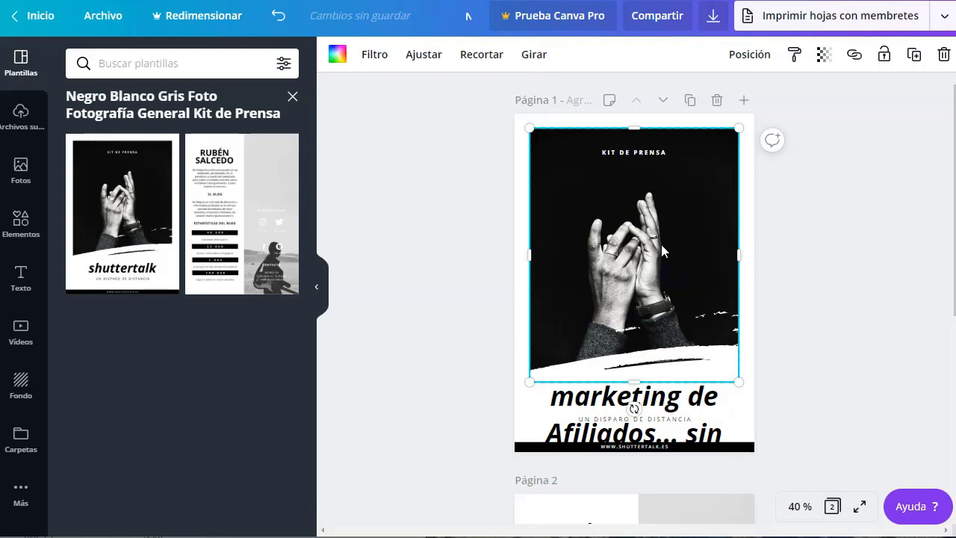
pyautogui.doubleClick(660, 244)
pyautogui.click(660, 251)
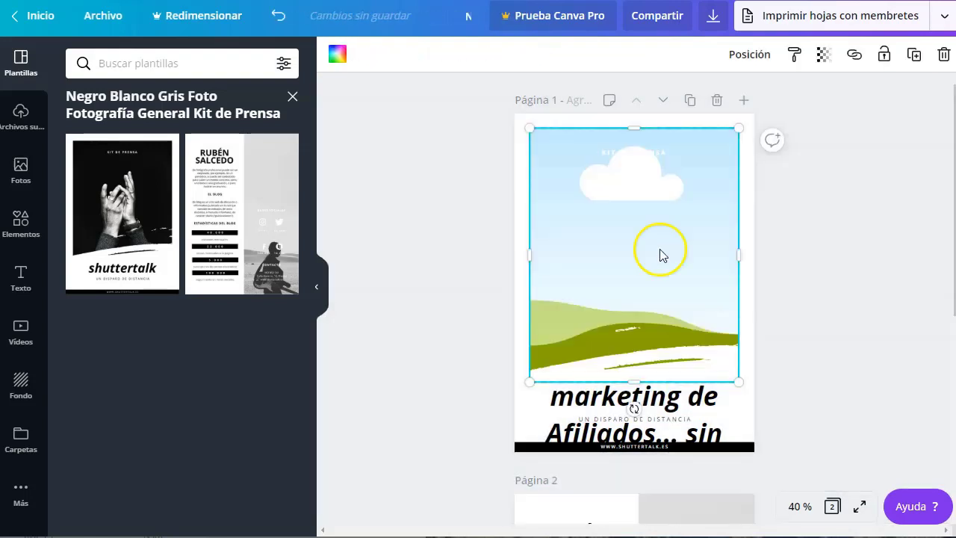
pyautogui.click(596, 454)
pyautogui.click(641, 401)
pyautogui.moveTo(687, 406); pyautogui.dragTo(691, 315)
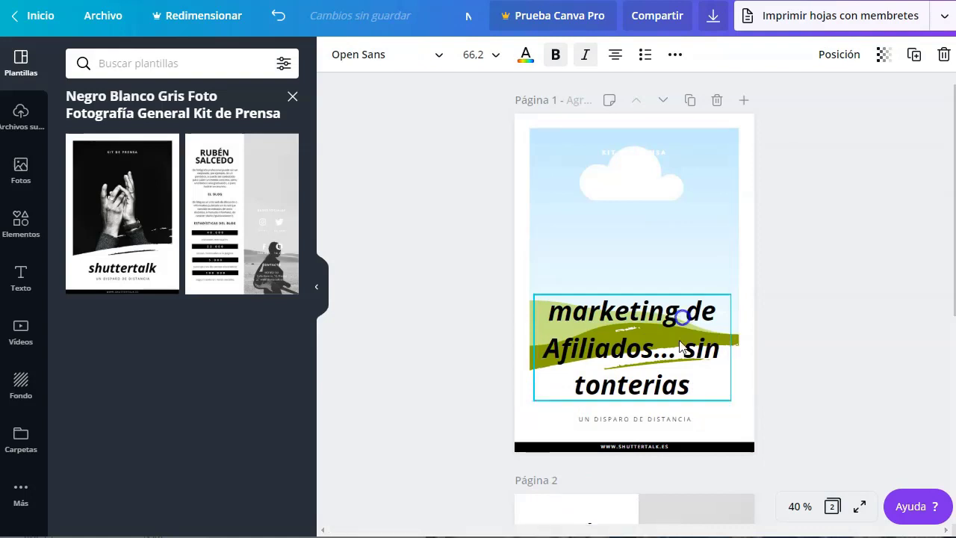
# - Replace the subtitle text with the author's name
pyautogui.click(652, 421)
pyautogui.moveTo(732, 419); pyautogui.dragTo(747, 419)
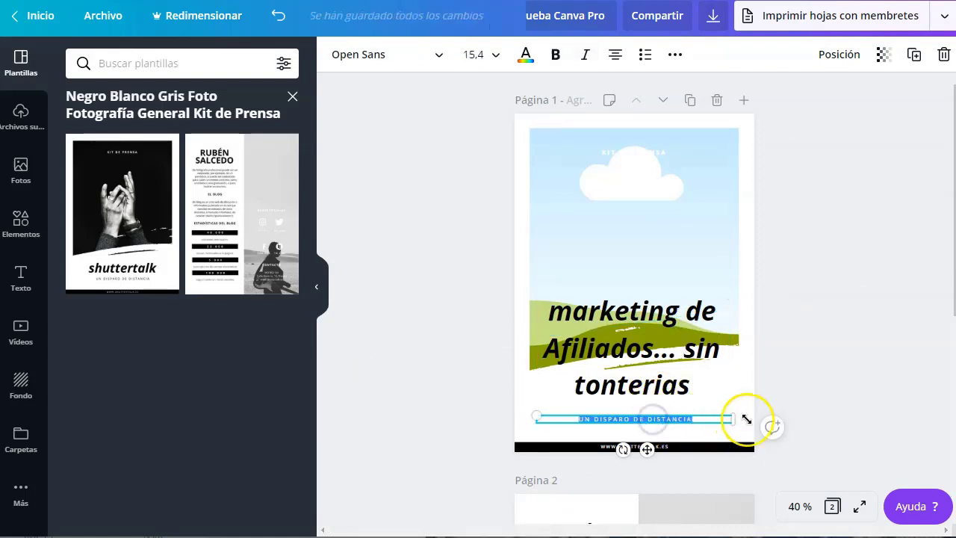
pyautogui.write('BETTY ROMERITO')
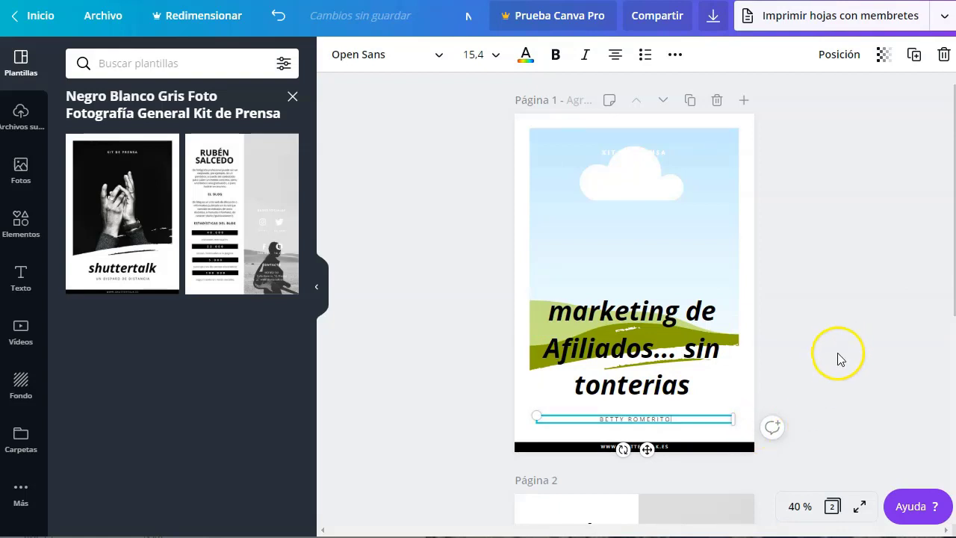
pyautogui.click(838, 359)
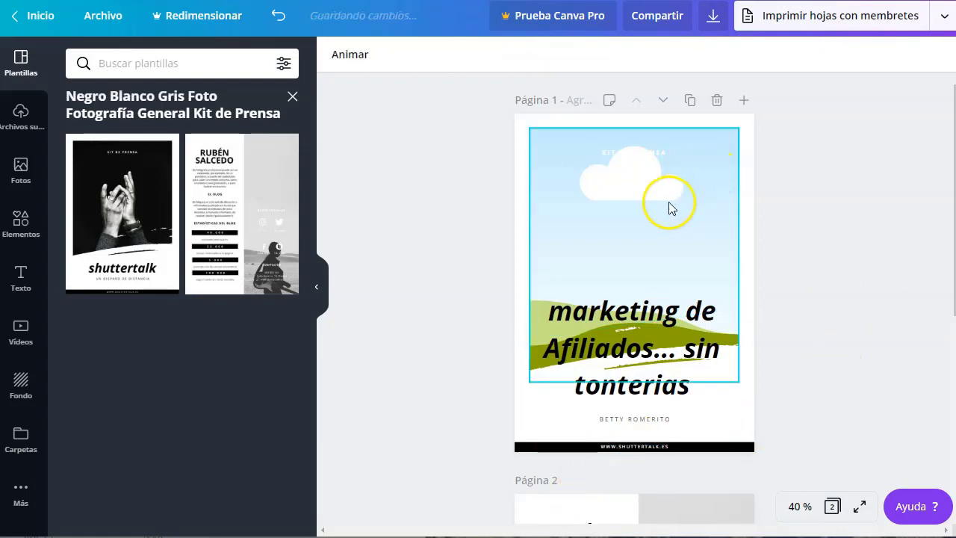
# - Swap the sky picture for the street photo of a woman and make the title white
pyautogui.click(21, 173)
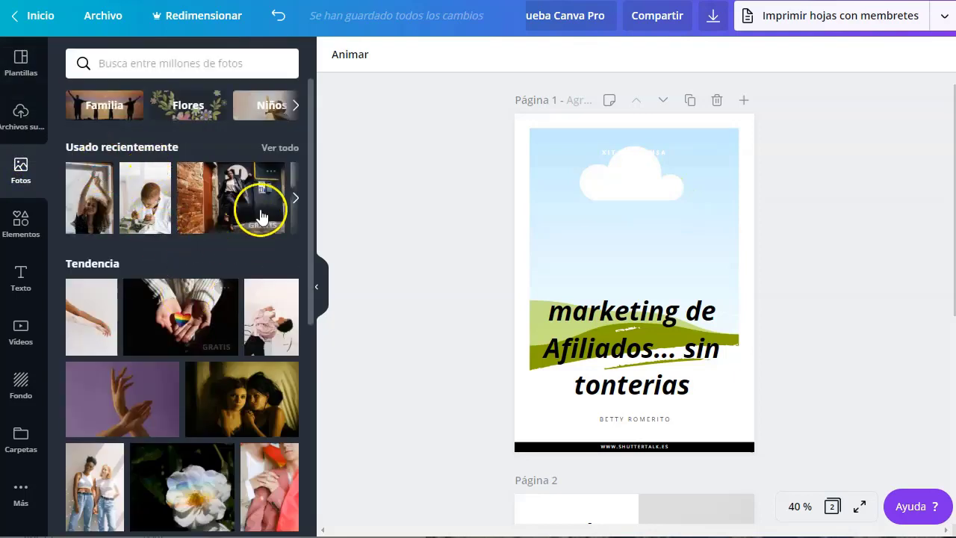
pyautogui.moveTo(225, 195); pyautogui.dragTo(638, 234)
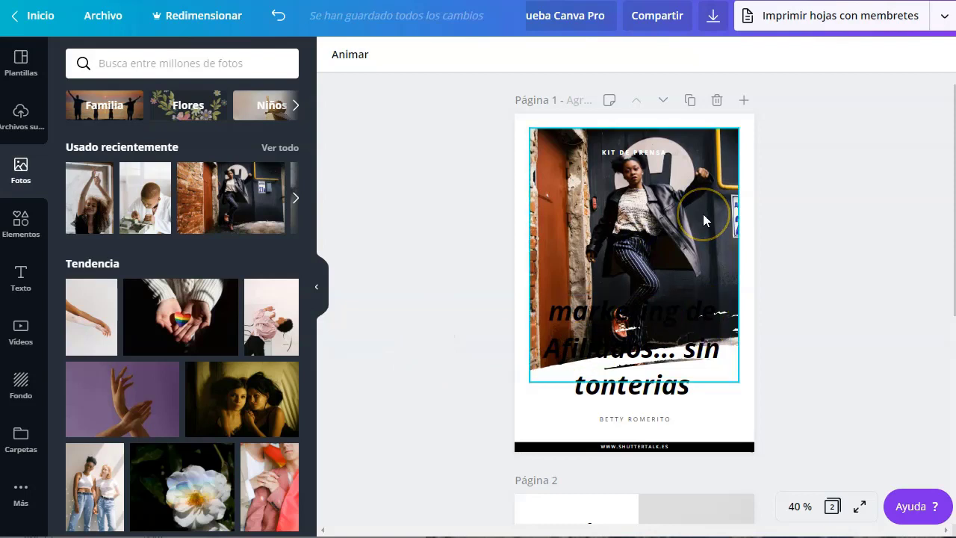
pyautogui.click(660, 345)
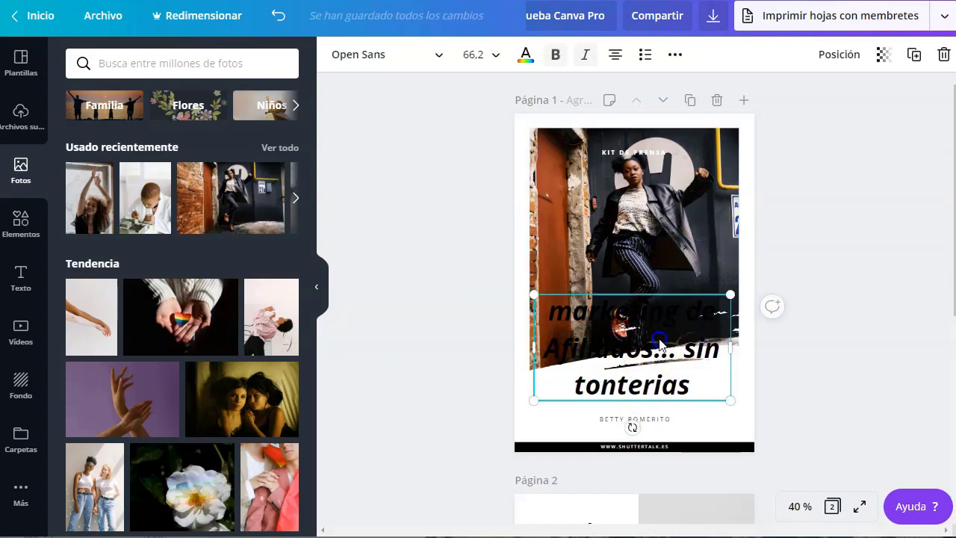
pyautogui.click(526, 54)
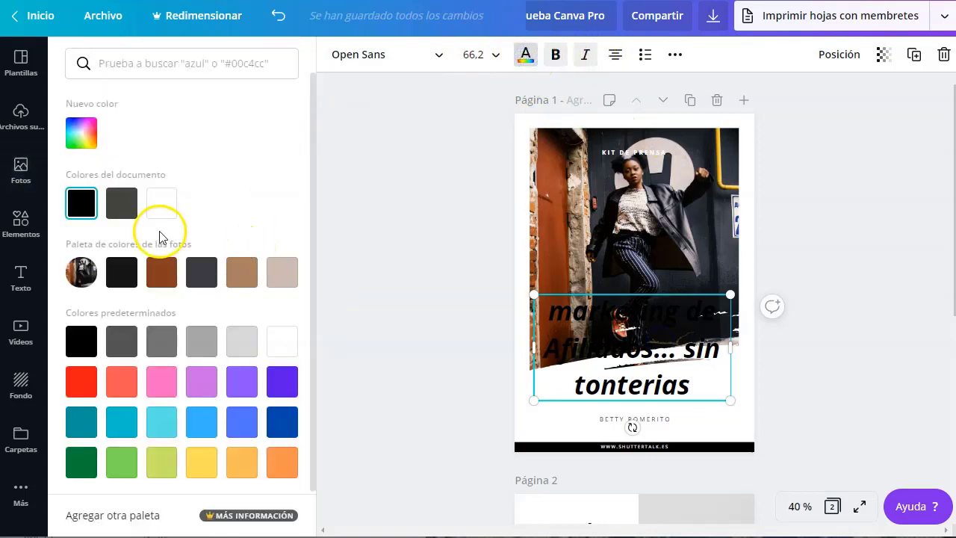
pyautogui.click(161, 202)
pyautogui.click(487, 366)
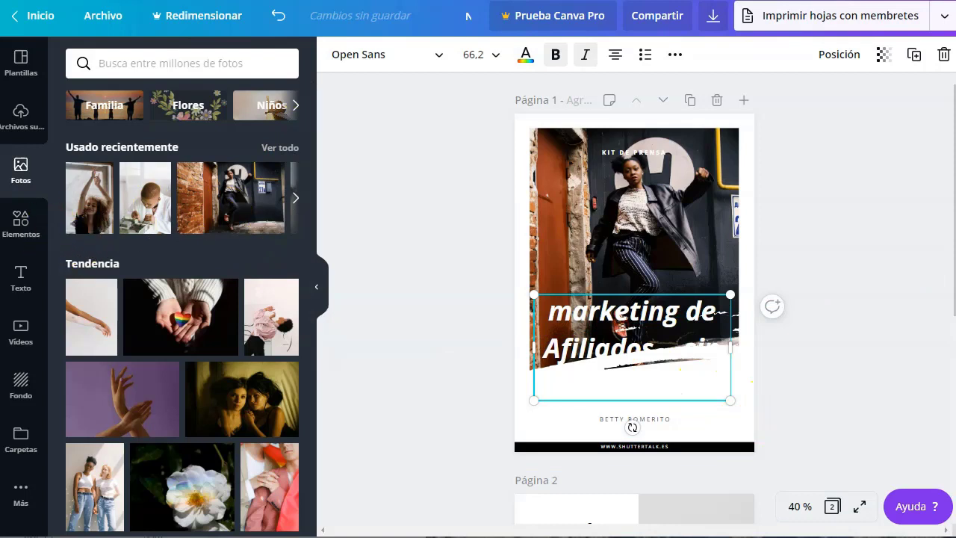
pyautogui.click(20, 383)
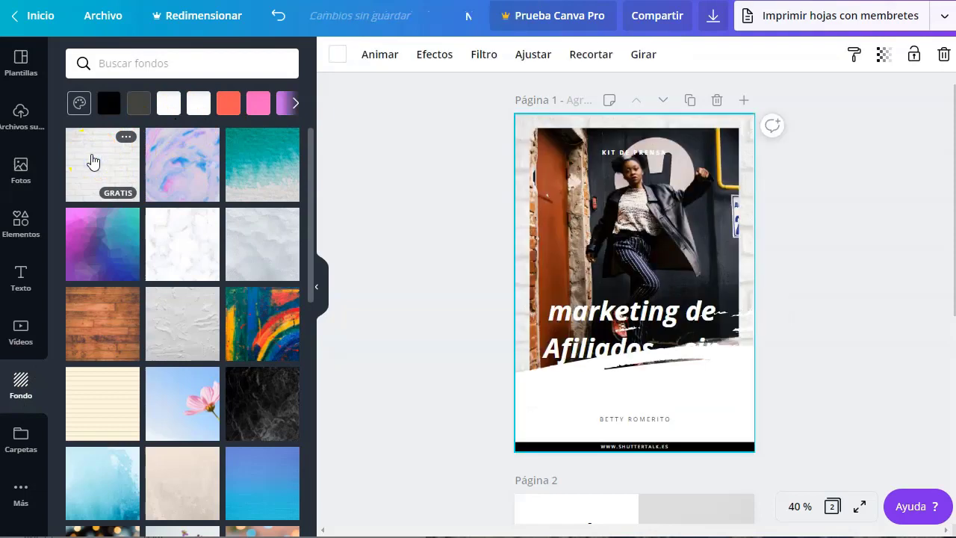
# - Apply the wood plank background and colour the brush-stroke shape under the title red
pyautogui.click(93, 312)
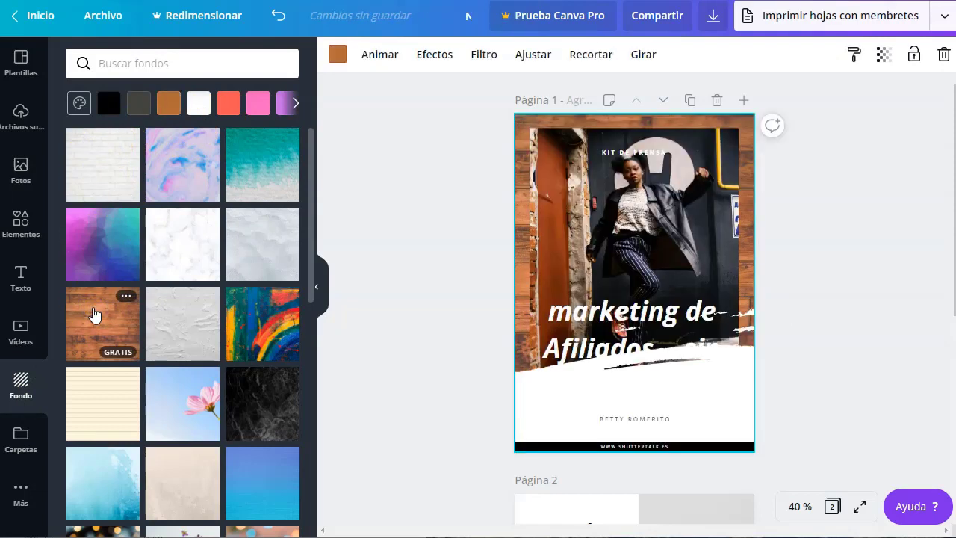
pyautogui.click(890, 122)
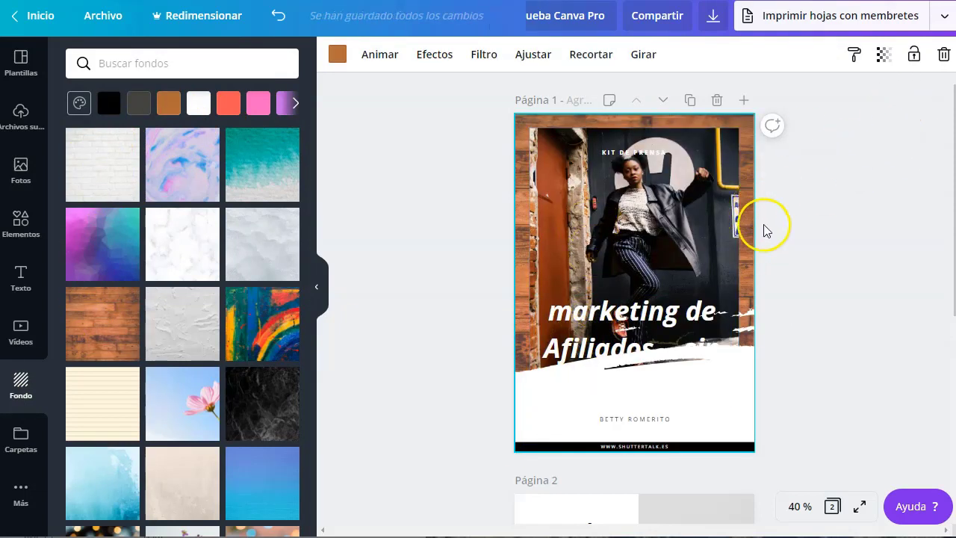
pyautogui.click(724, 433)
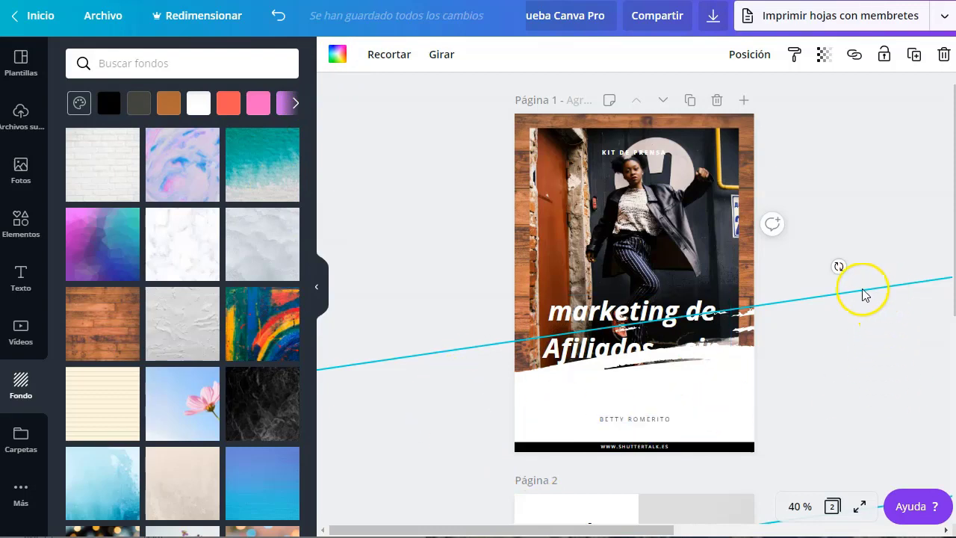
pyautogui.click(338, 54)
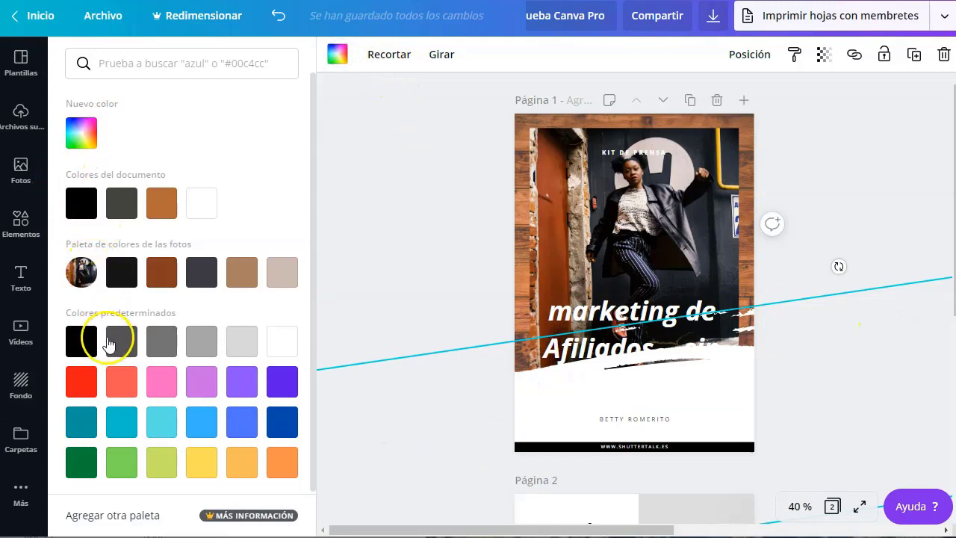
pyautogui.click(82, 386)
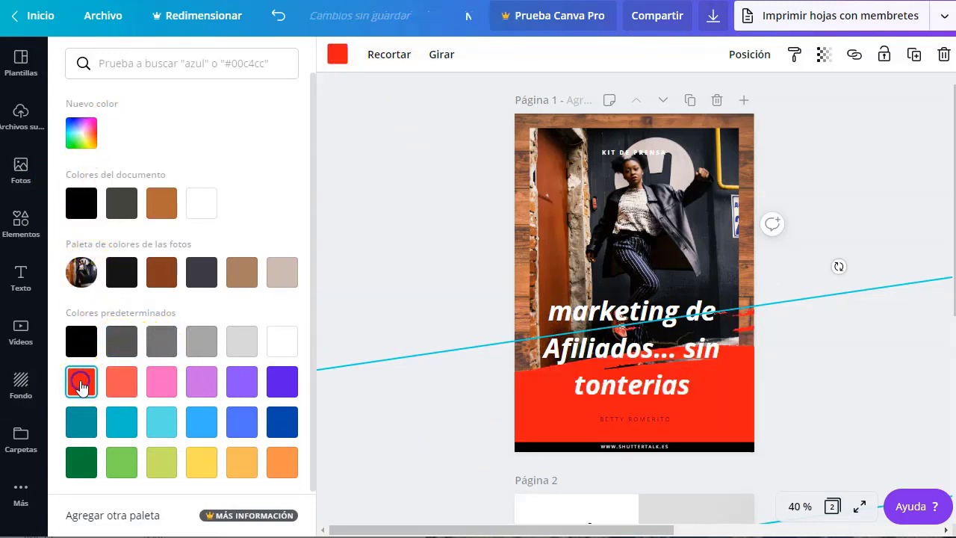
pyautogui.click(440, 177)
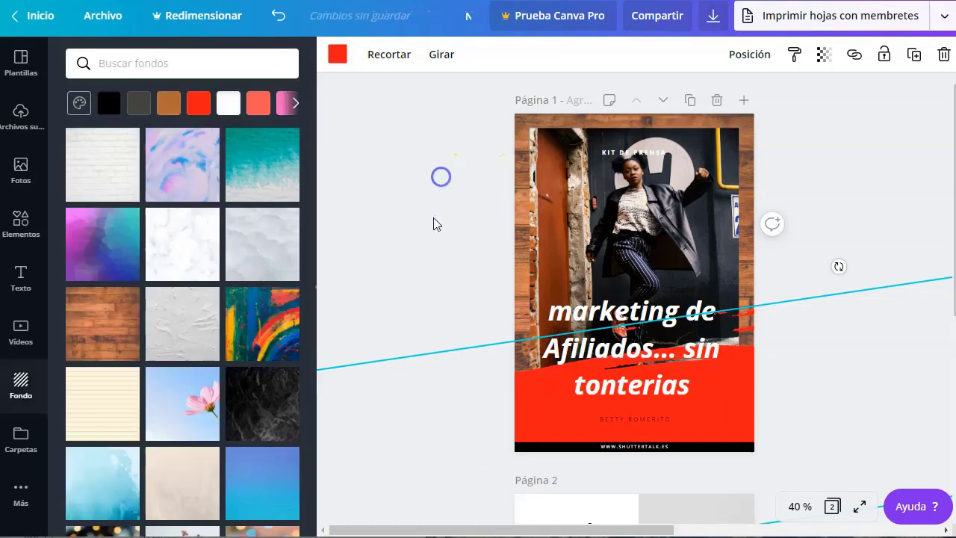
pyautogui.click(834, 394)
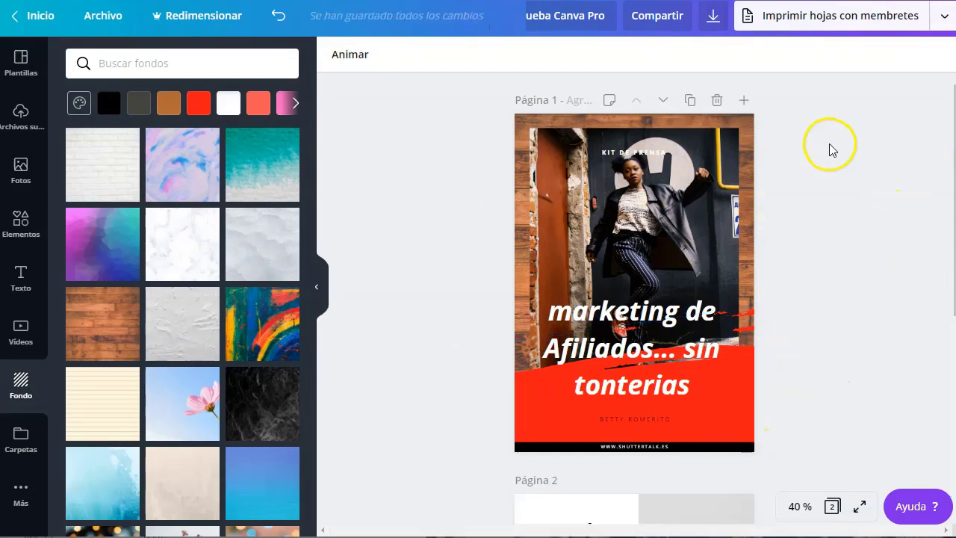
# - Change the 'KIT DE PRENSA' label to 'GUÍA DE INICIACIÓN'
pyautogui.click(641, 153)
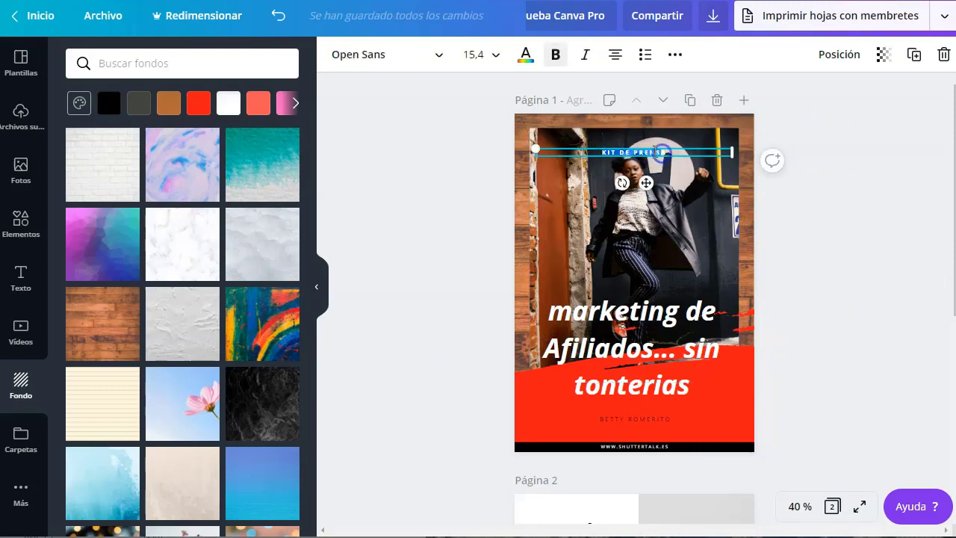
pyautogui.press('BackSpace')
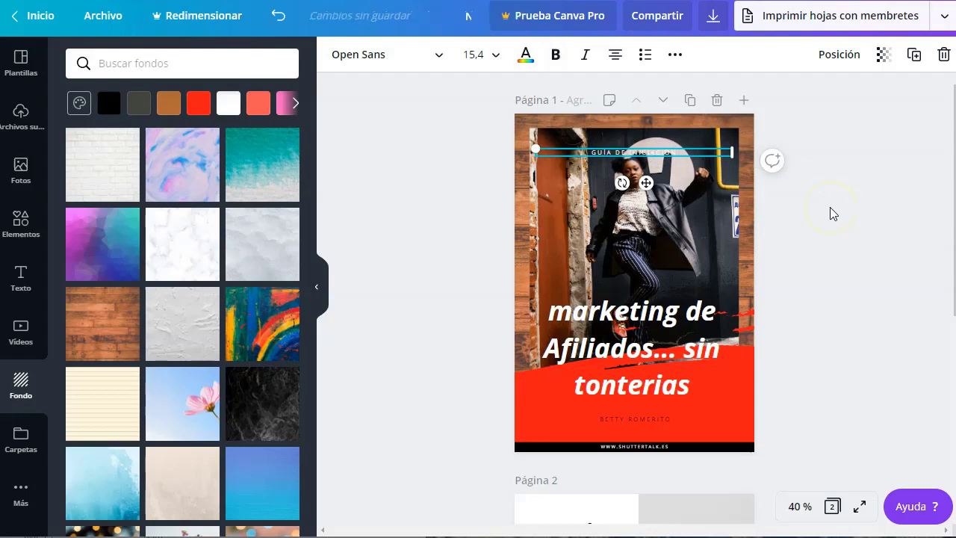
pyautogui.click(647, 183)
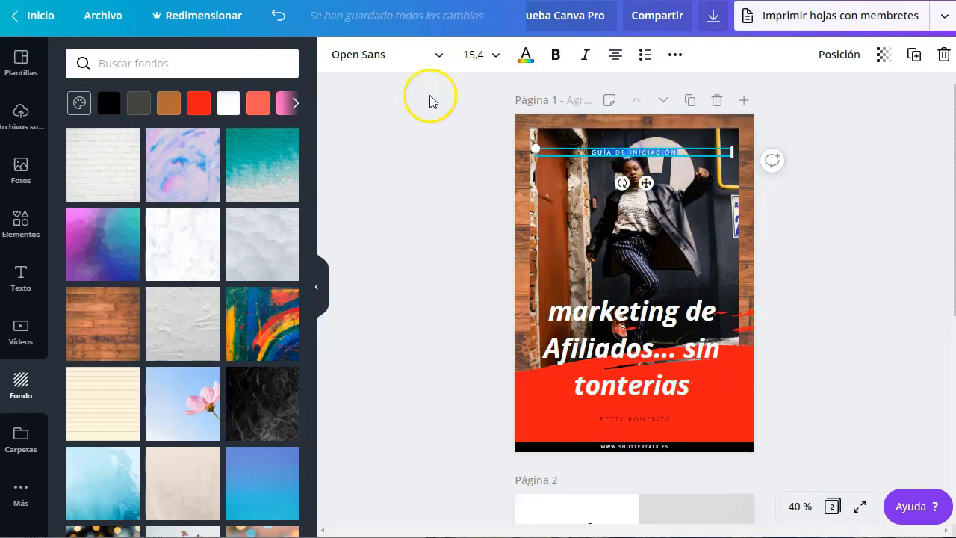
pyautogui.click(526, 54)
# - Zoom the canvas to 75% and colour the 'GUÍA DE INICIACIÓN' label text yellow
pyautogui.click(86, 202)
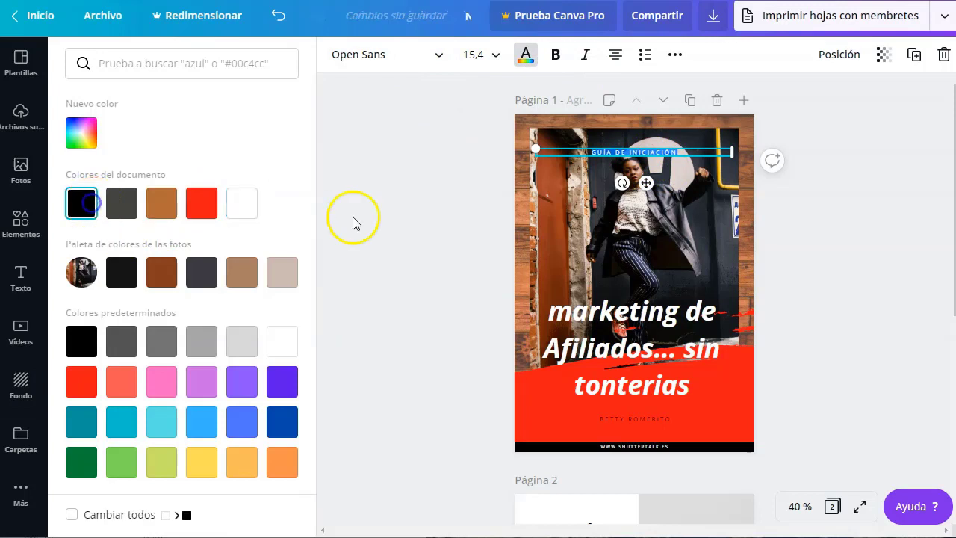
pyautogui.click(375, 218)
pyautogui.click(927, 258)
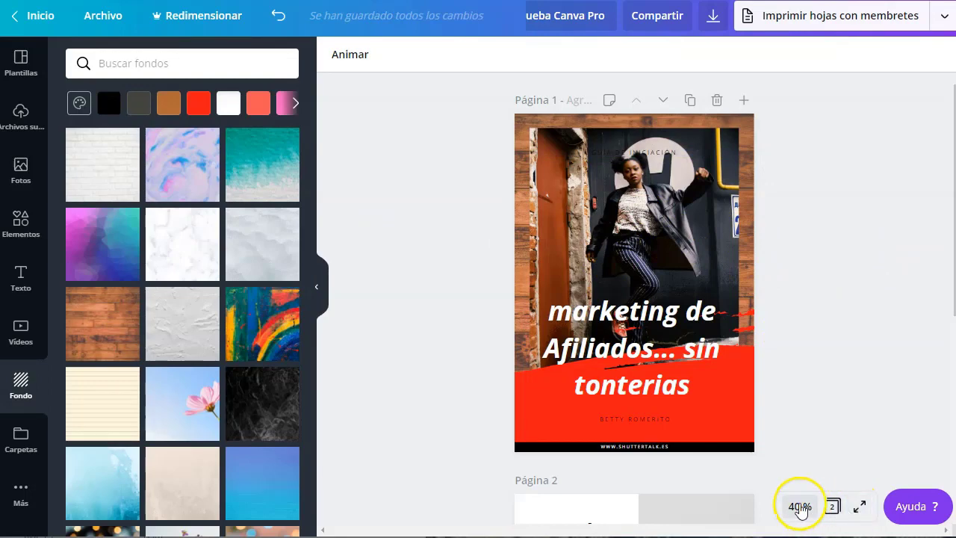
pyautogui.click(800, 508)
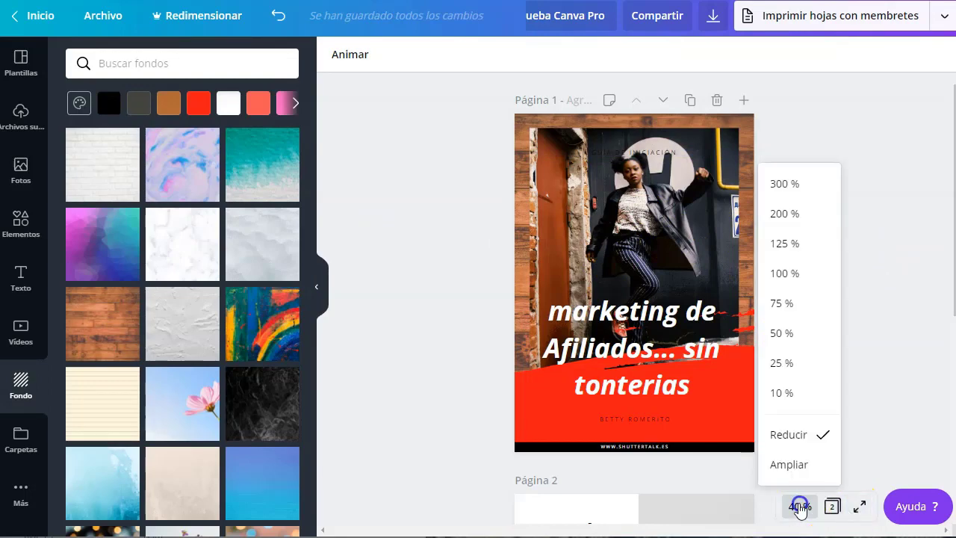
pyautogui.click(800, 307)
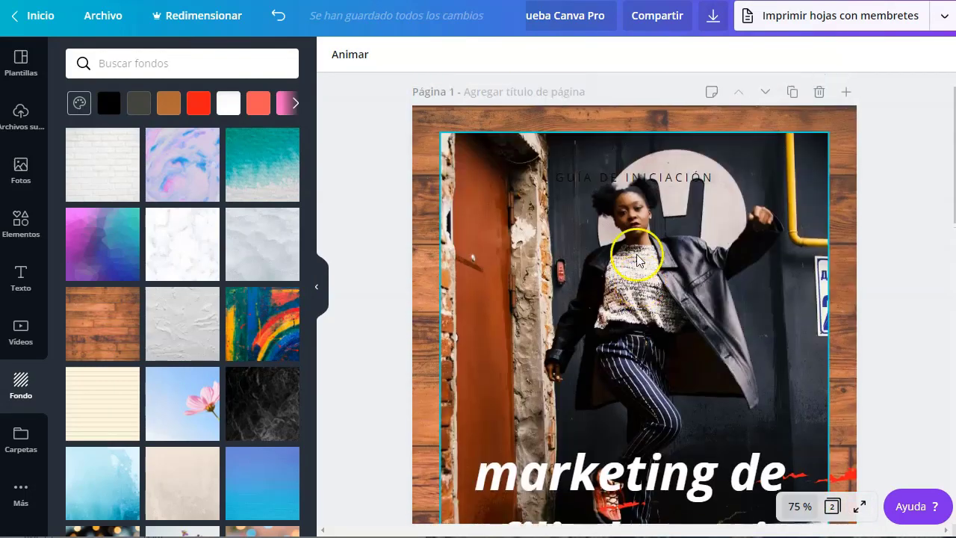
pyautogui.click(599, 185)
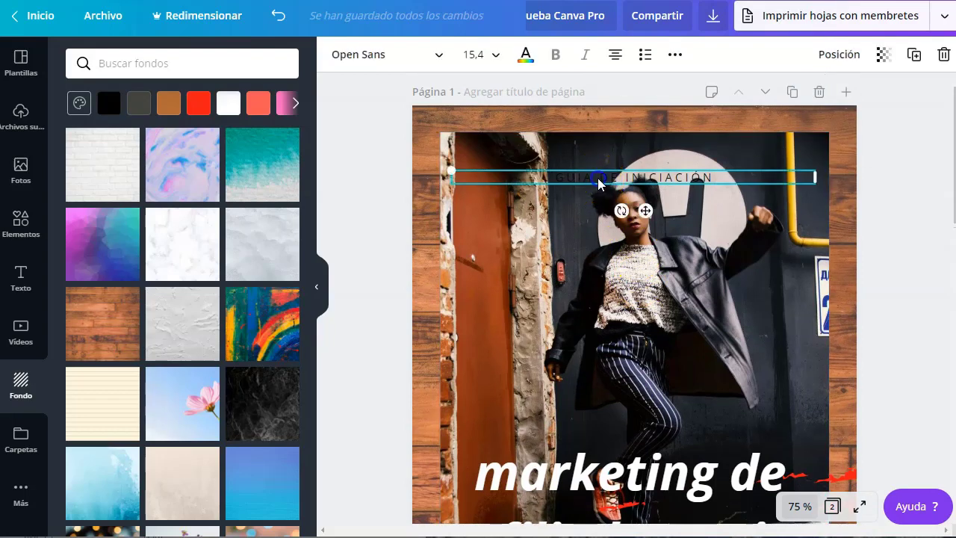
pyautogui.click(599, 184)
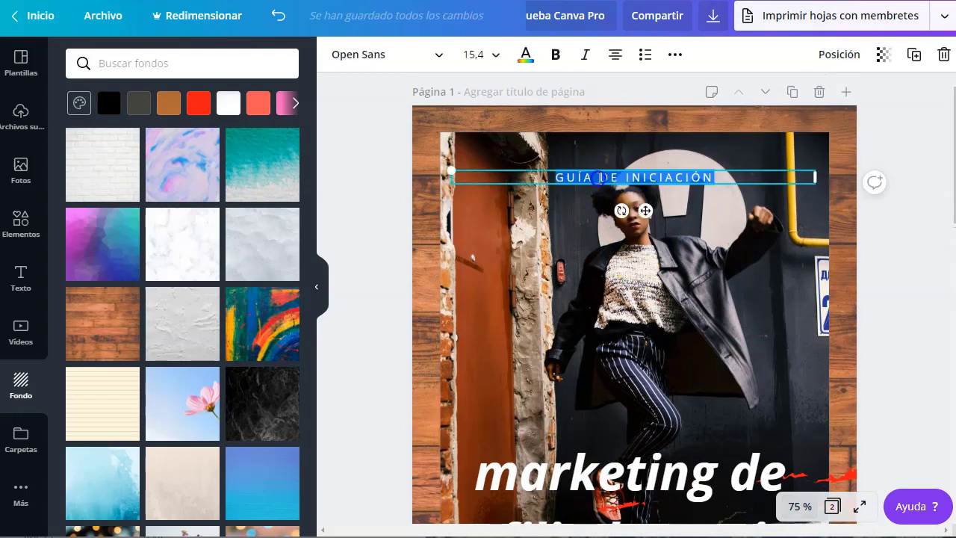
pyautogui.click(526, 52)
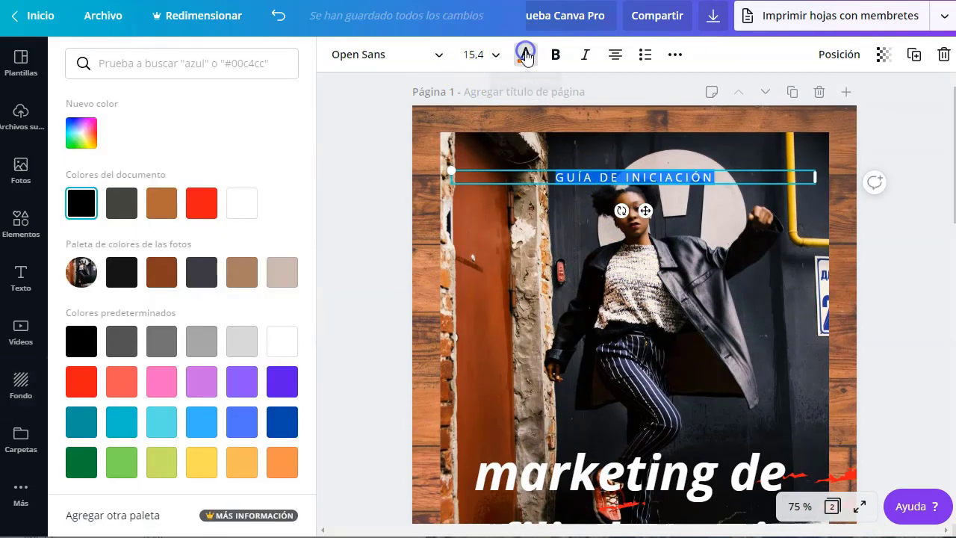
pyautogui.click(202, 462)
pyautogui.click(393, 211)
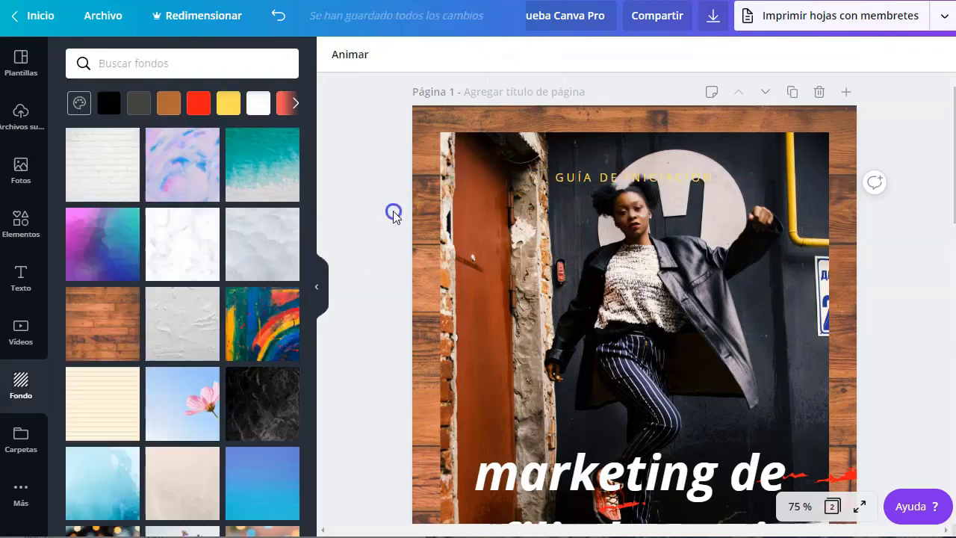
pyautogui.scroll(-5, 641, 406)
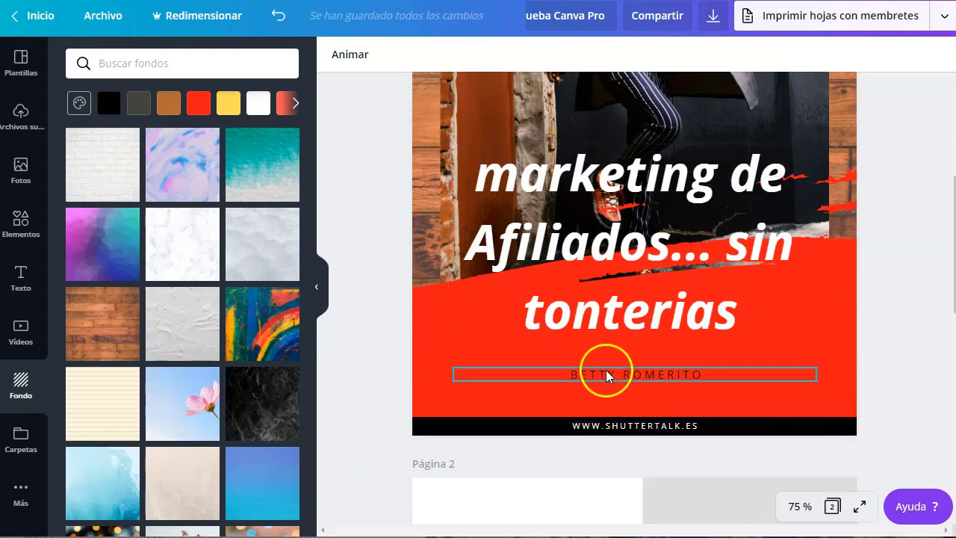
pyautogui.click(616, 426)
pyautogui.doubleClick(616, 425)
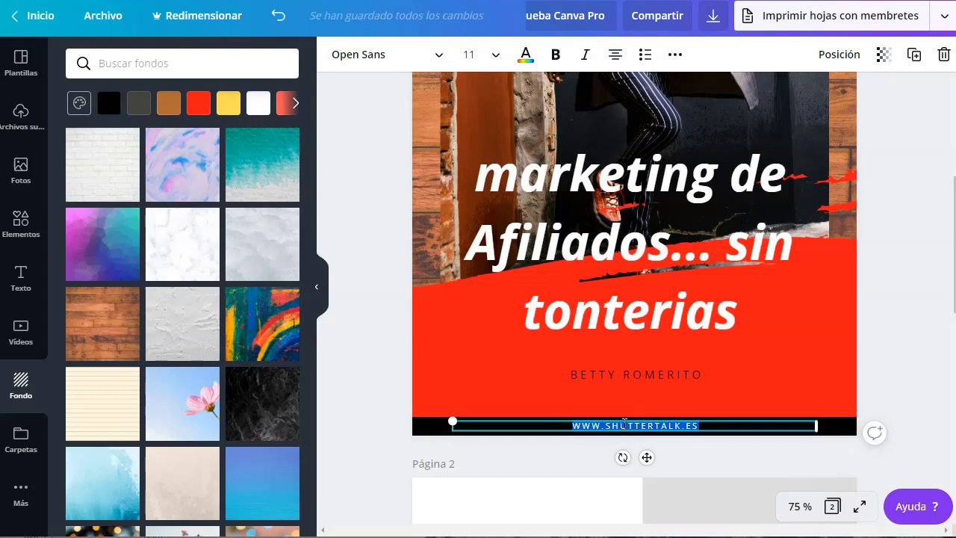
pyautogui.write('GUIA DE MARKETING DE AFILIA')
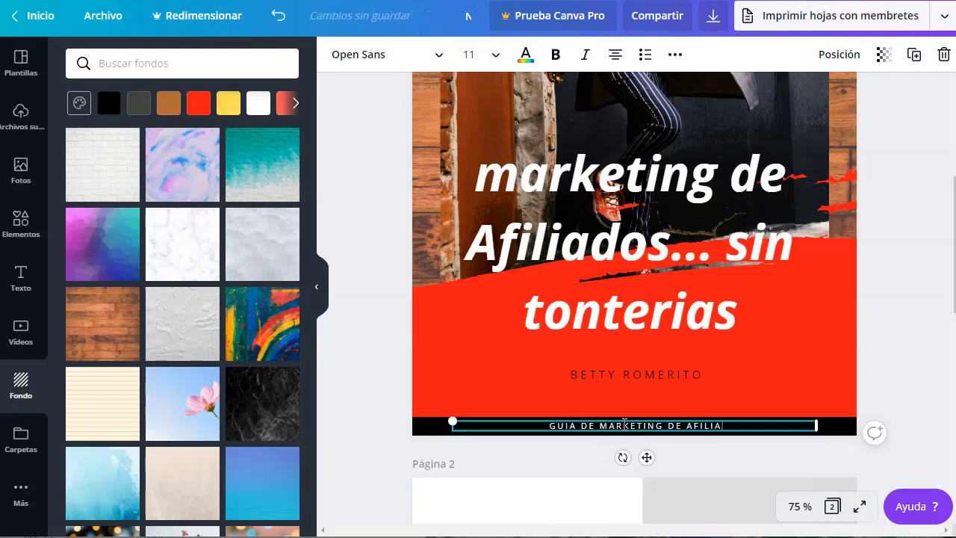
pyautogui.write('ONTERIAS')
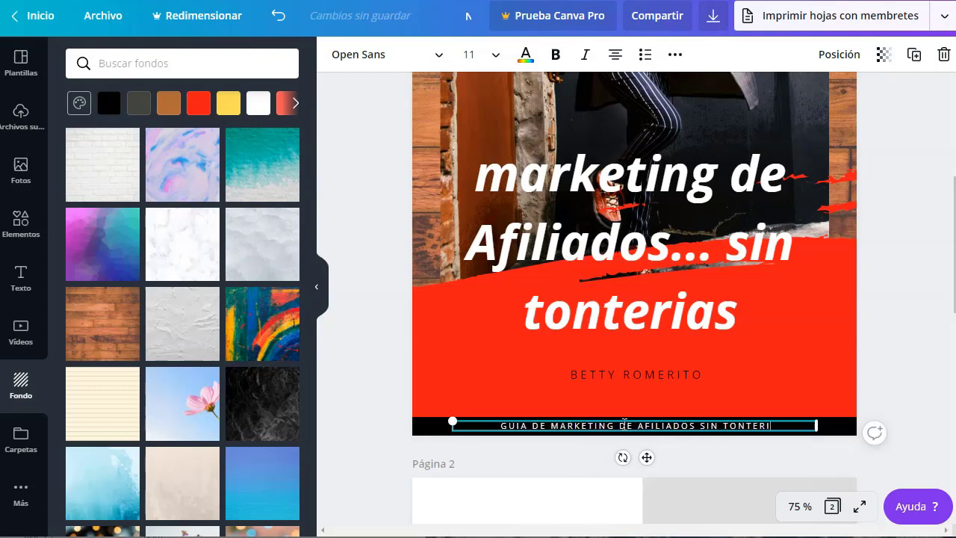
pyautogui.click(901, 299)
pyautogui.scroll(-5, 764, 393)
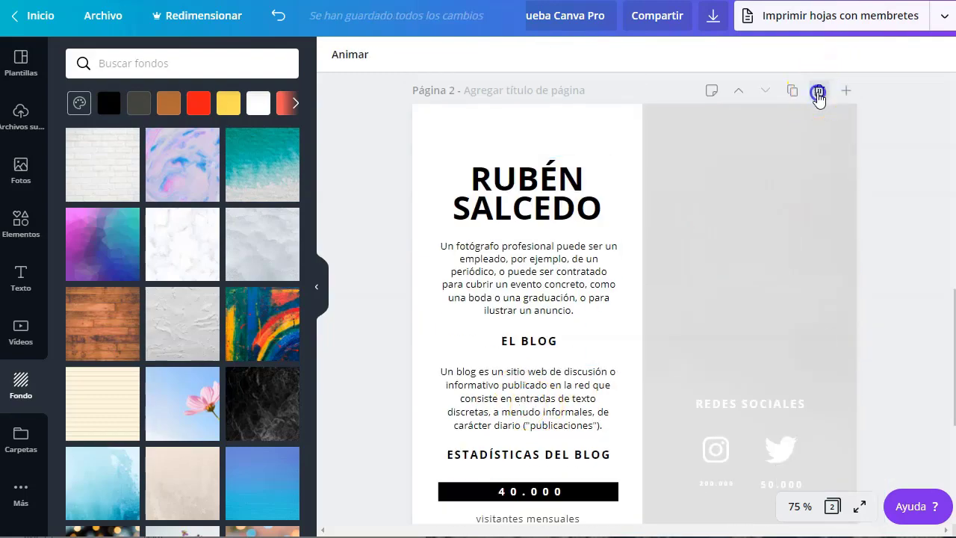
# - Delete page 2 so the cover is the design's only page
pyautogui.click(819, 91)
pyautogui.scroll(3, 791, 159)
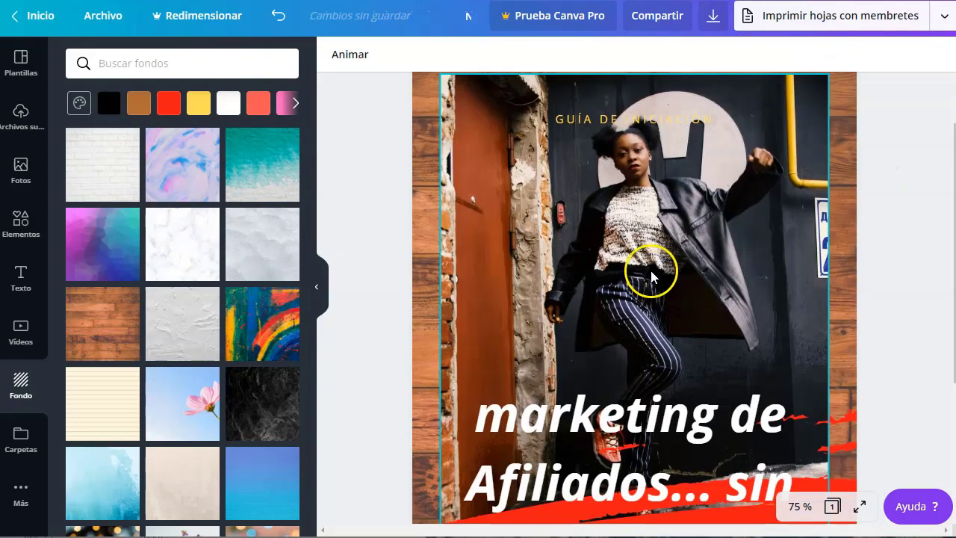
pyautogui.scroll(-1, 655, 295)
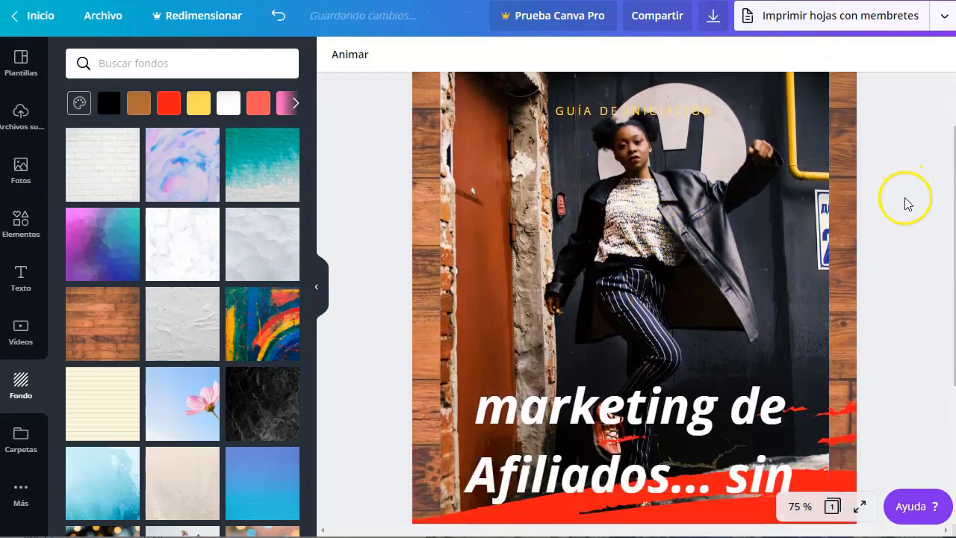
pyautogui.scroll(-3, 655, 264)
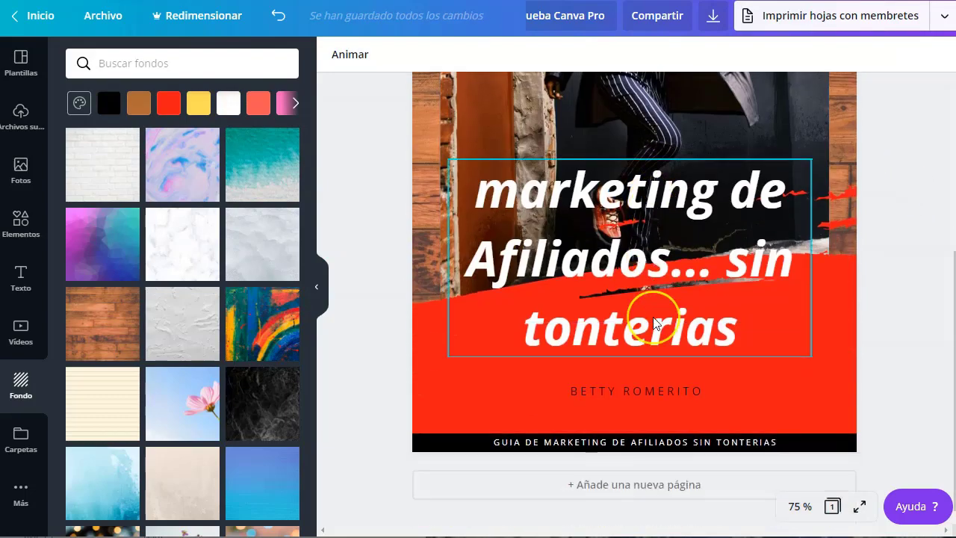
pyautogui.scroll(3, 655, 323)
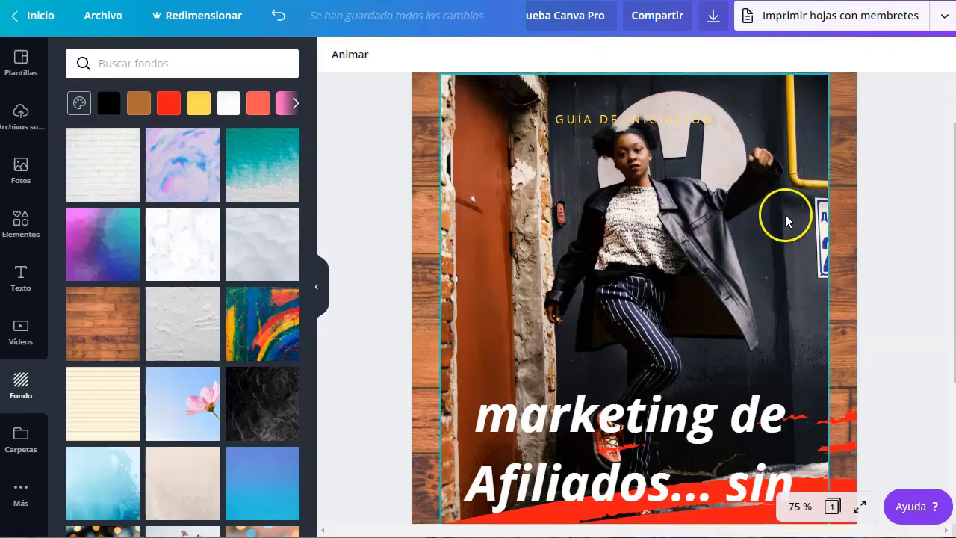
pyautogui.scroll(2, 890, 216)
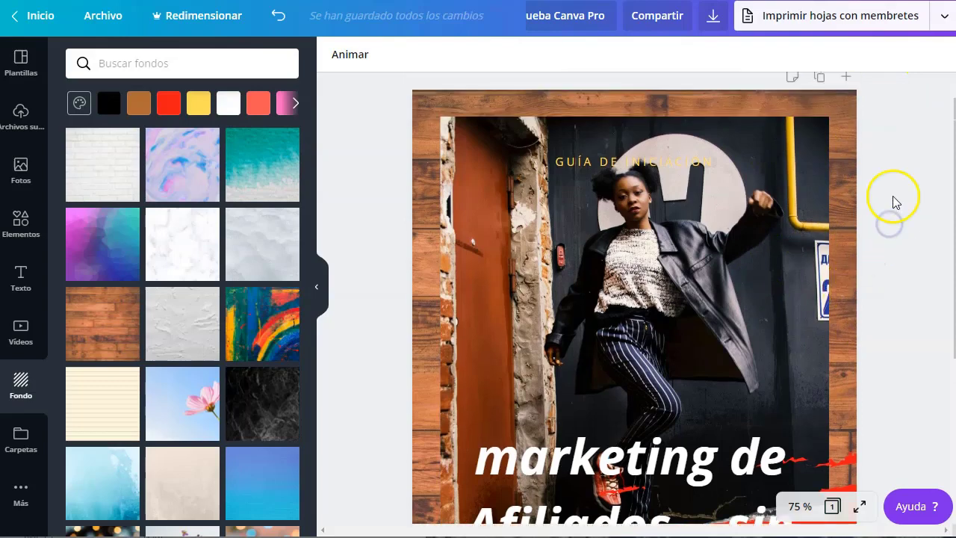
# - Download the cover design as a JPG file
pyautogui.click(944, 20)
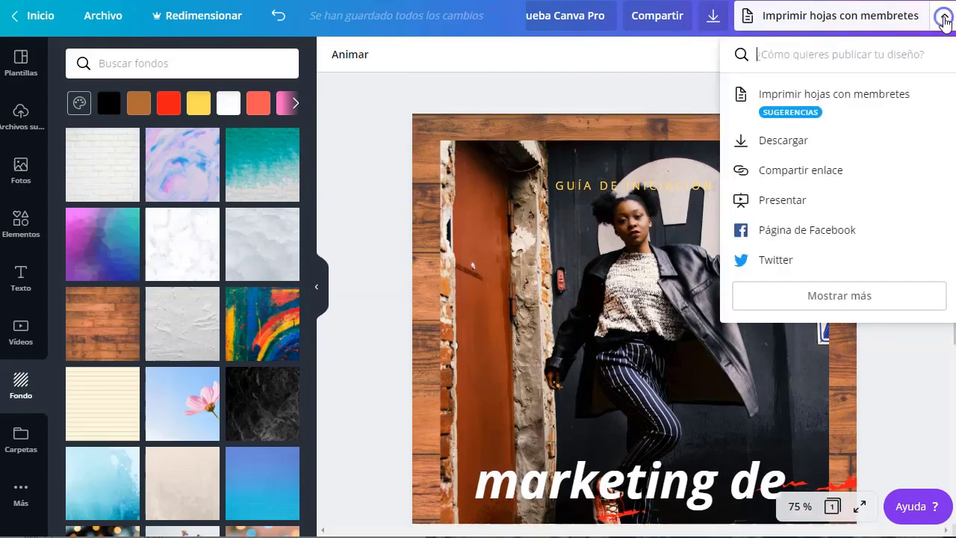
pyautogui.click(802, 147)
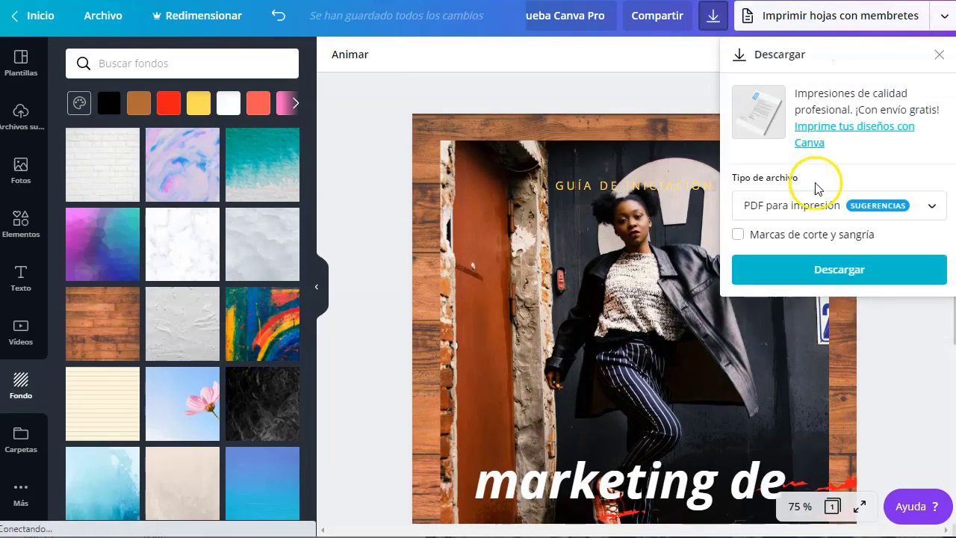
pyautogui.click(812, 210)
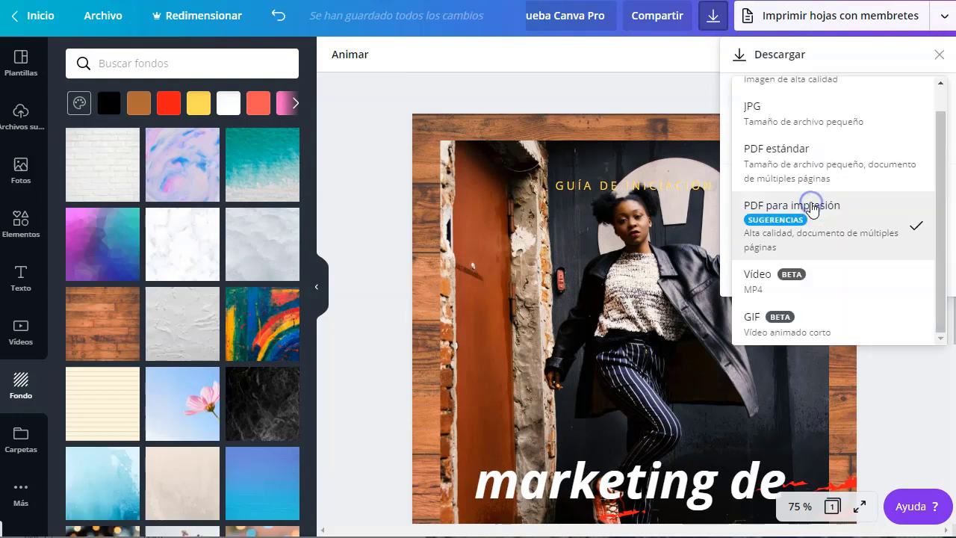
pyautogui.click(774, 107)
pyautogui.click(826, 354)
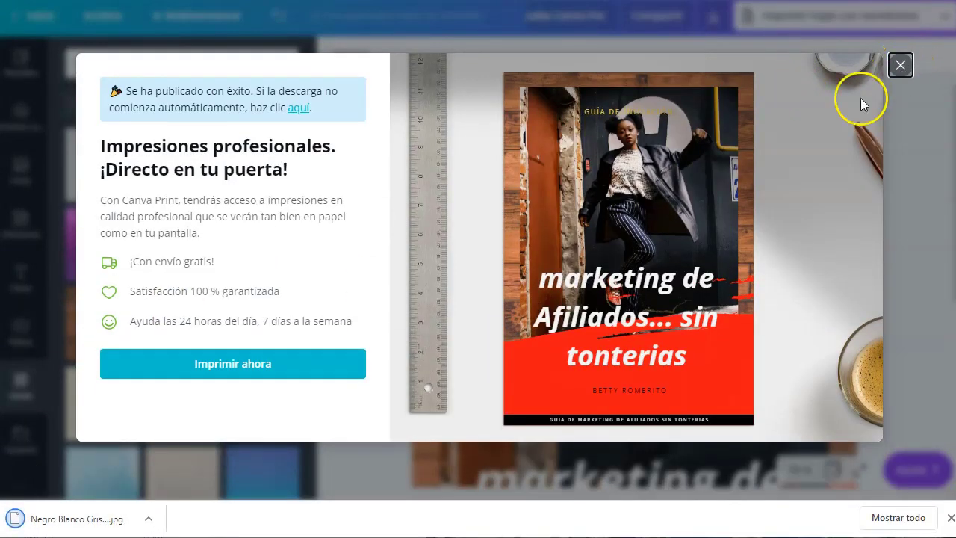
pyautogui.click(901, 66)
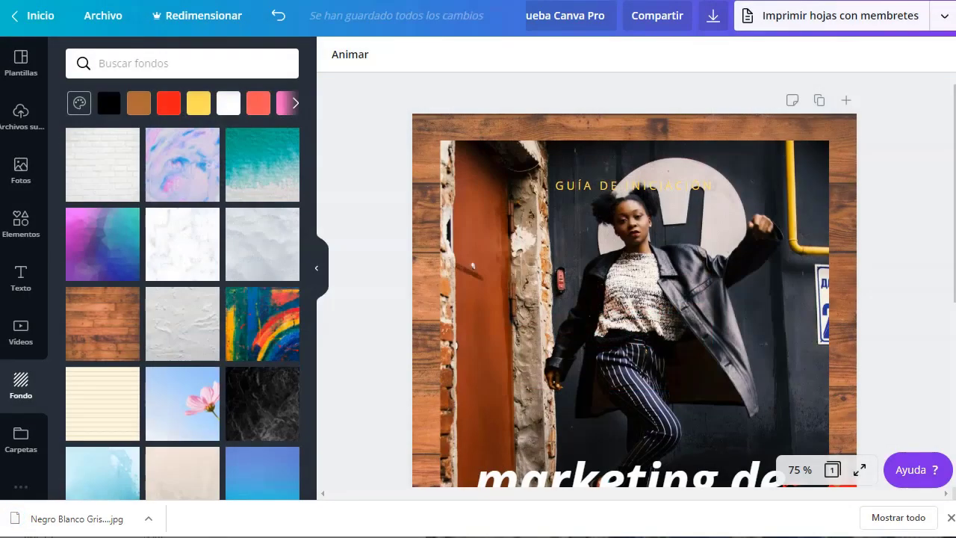
# - Insert the downloaded cover JPG from the computer at the top of the Google Docs guide
pyautogui.hotkey('ctrl', 'Tab')
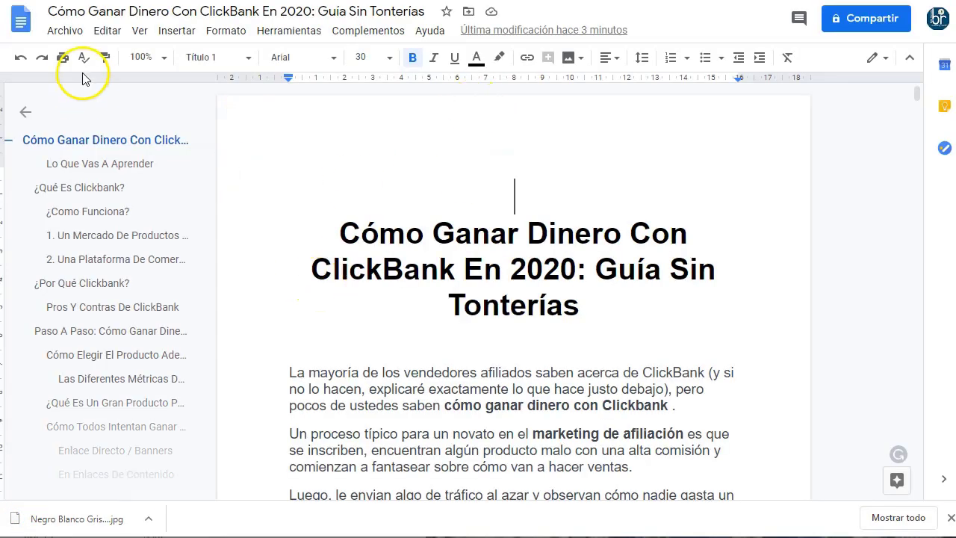
pyautogui.click(168, 32)
pyautogui.click(193, 66)
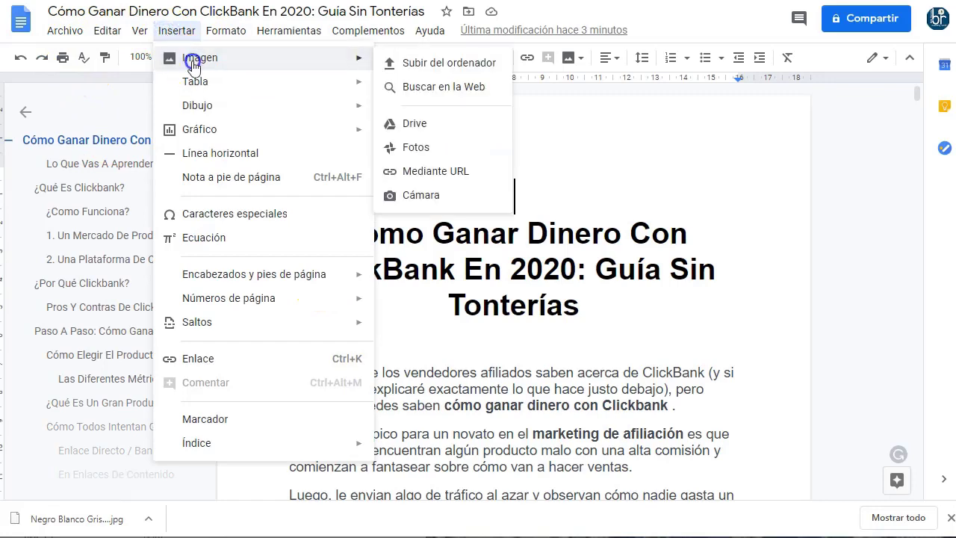
pyautogui.click(450, 63)
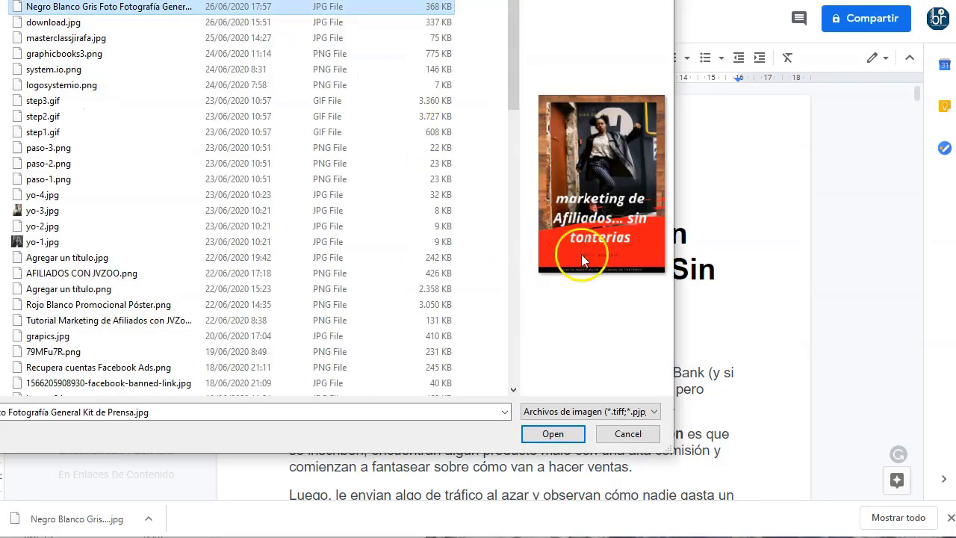
pyautogui.click(551, 437)
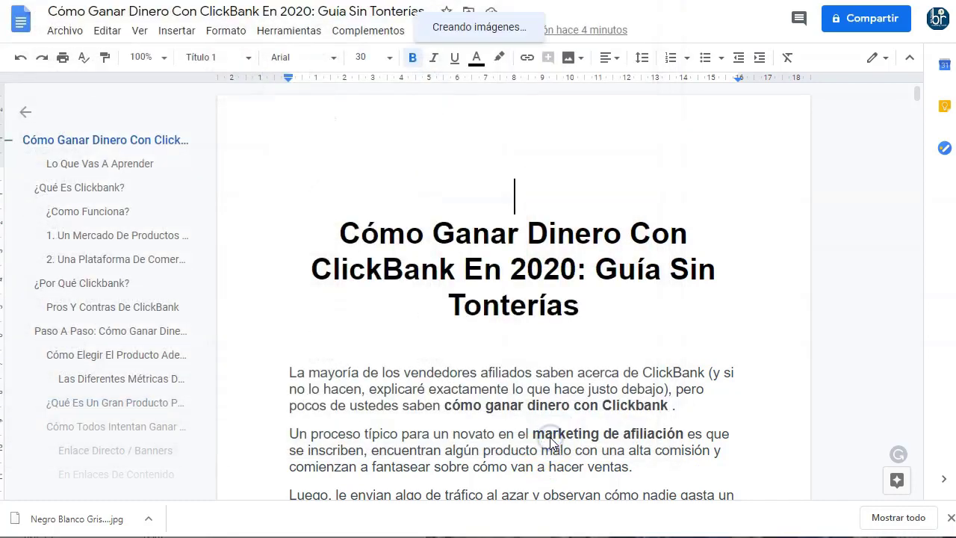
# - Enlarge the inserted cover image slightly
pyautogui.scroll(5, 546, 223)
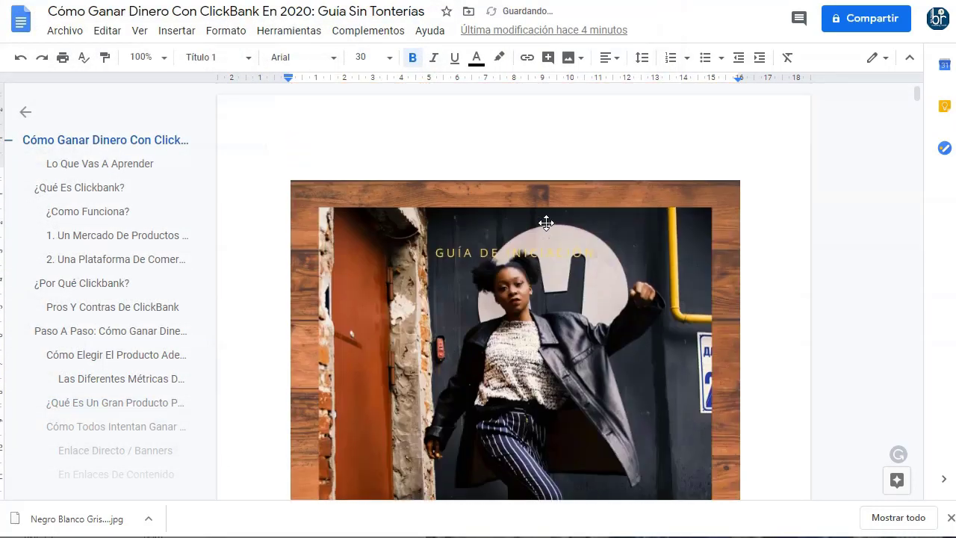
pyautogui.click(536, 263)
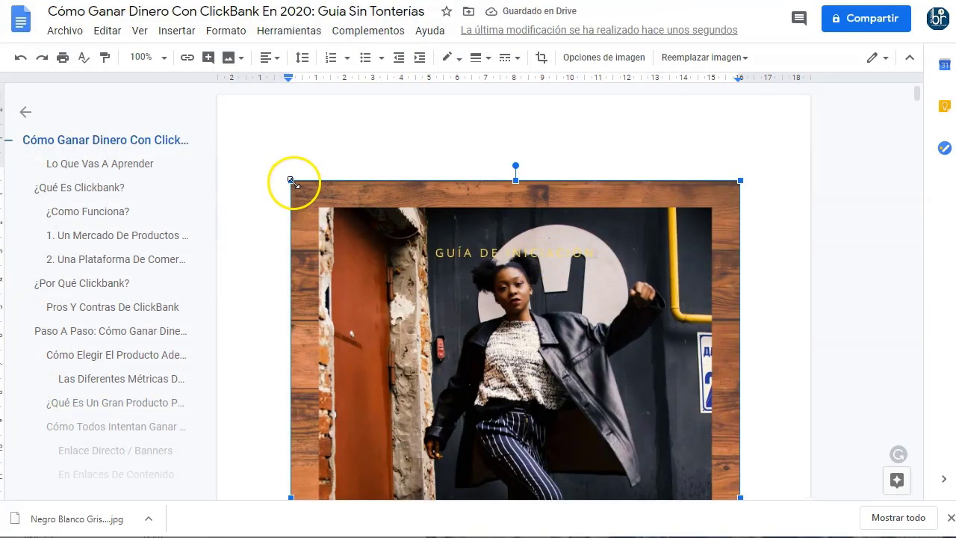
pyautogui.moveTo(292, 180); pyautogui.dragTo(277, 165)
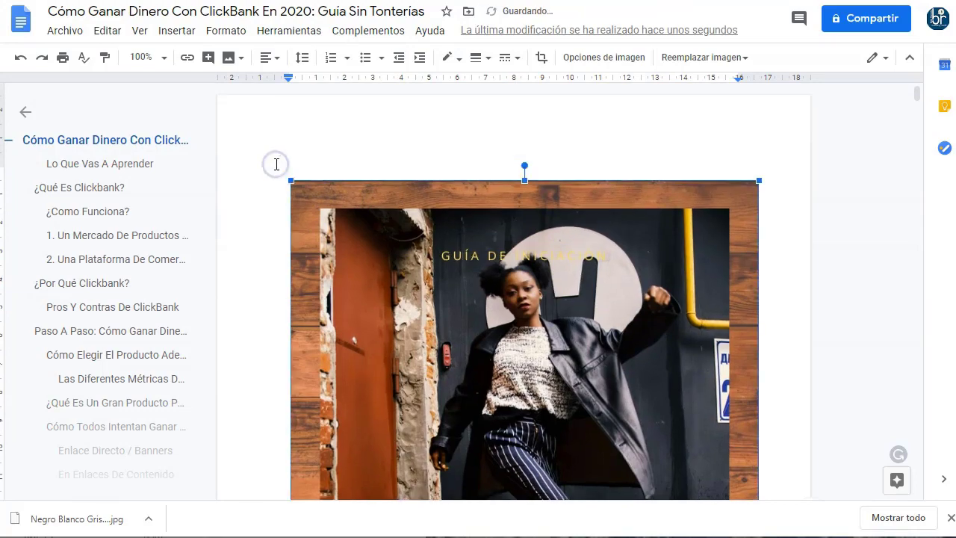
pyautogui.scroll(-10, 538, 273)
pyautogui.click(528, 269)
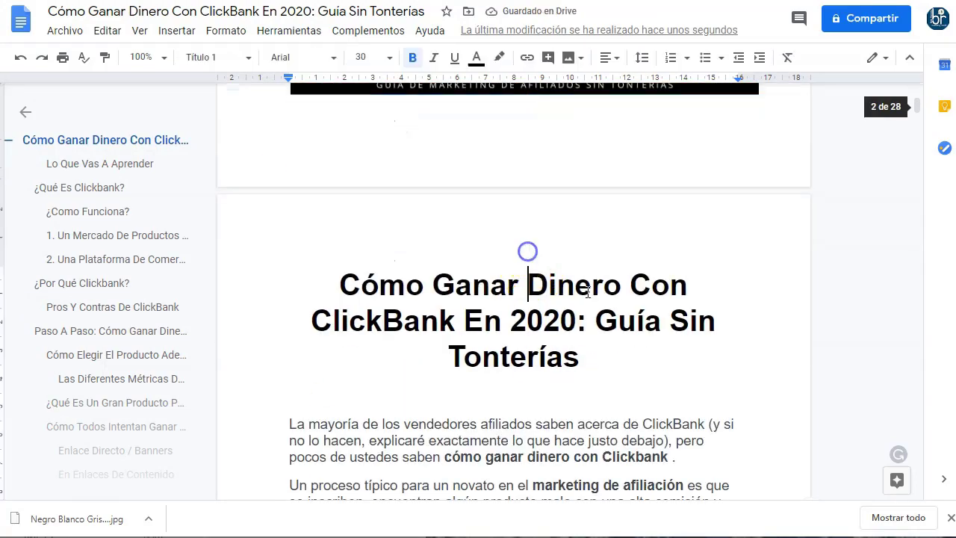
pyautogui.scroll(6, 653, 342)
pyautogui.scroll(-6, 539, 384)
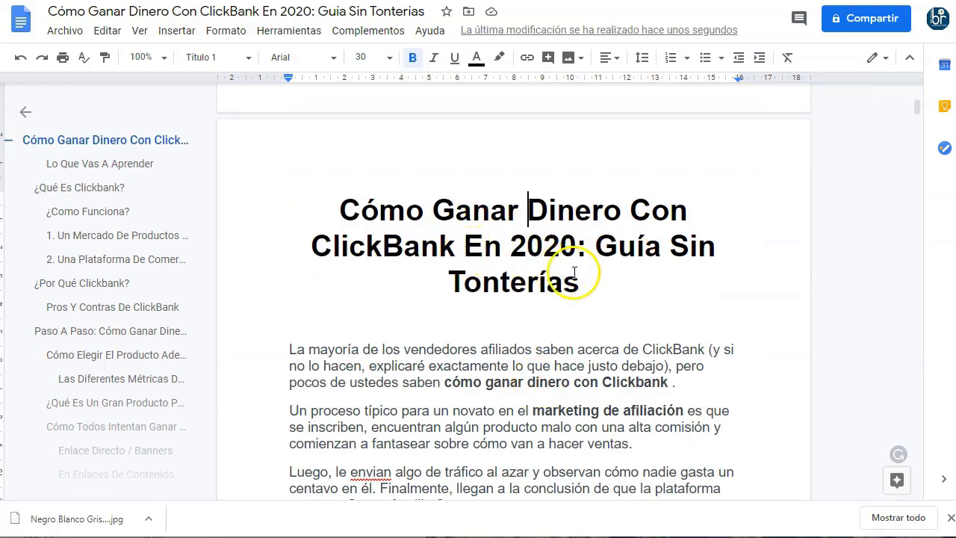
pyautogui.scroll(-10, 475, 329)
pyautogui.scroll(-20, 478, 331)
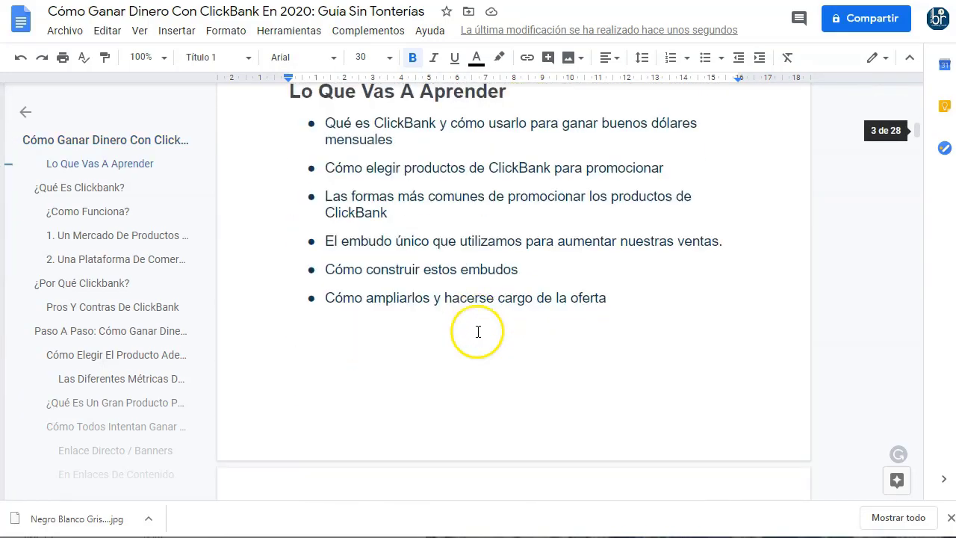
pyautogui.scroll(-6, 490, 341)
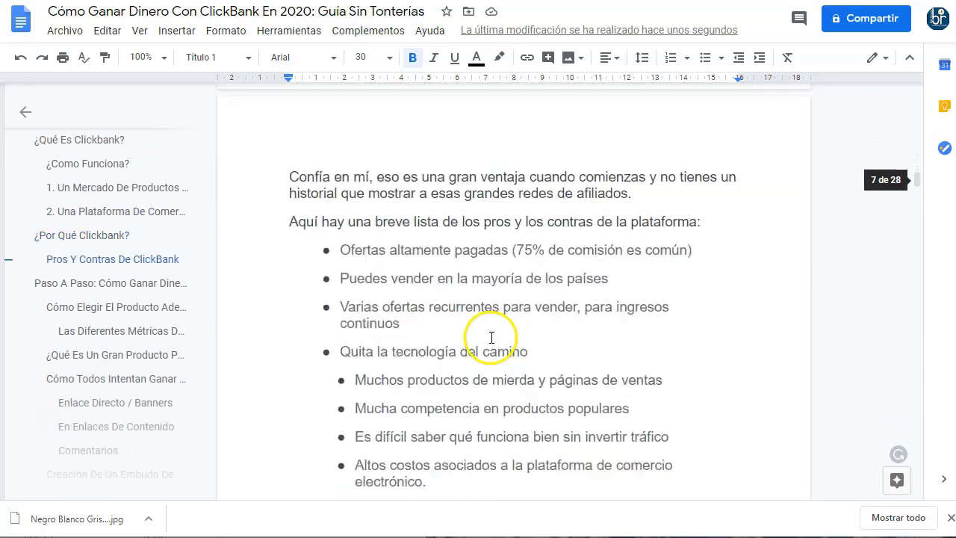
pyautogui.scroll(6, 491, 396)
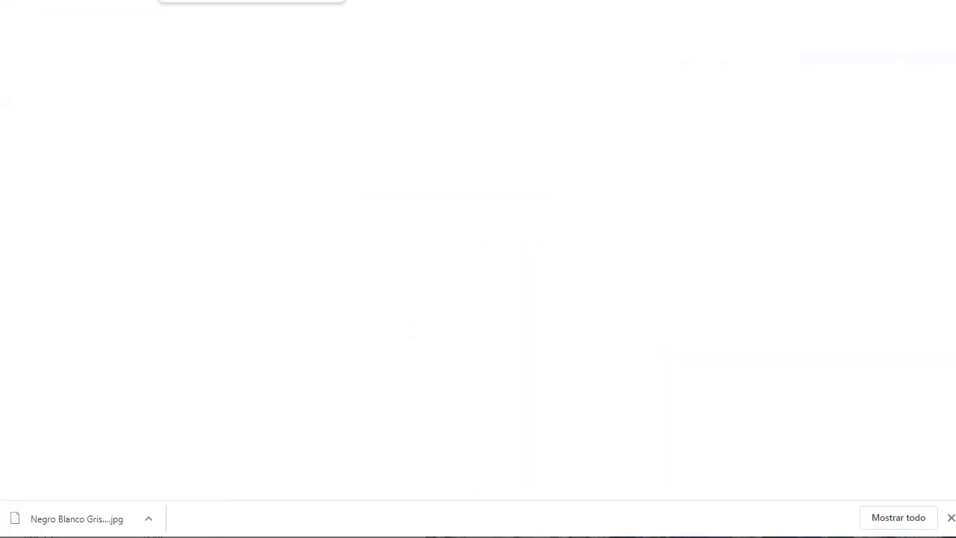